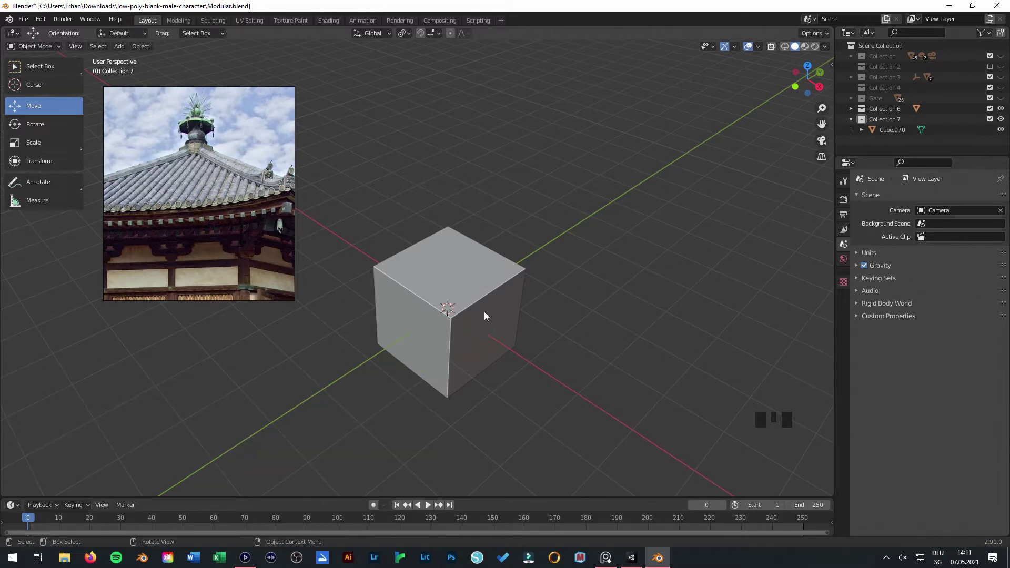
Select the cube, enter Edit Mode in Face Select, and pick its top face.
{"action": "middle_click_drag", "start_coordinate": [599, 361], "coordinate": [606, 280]}
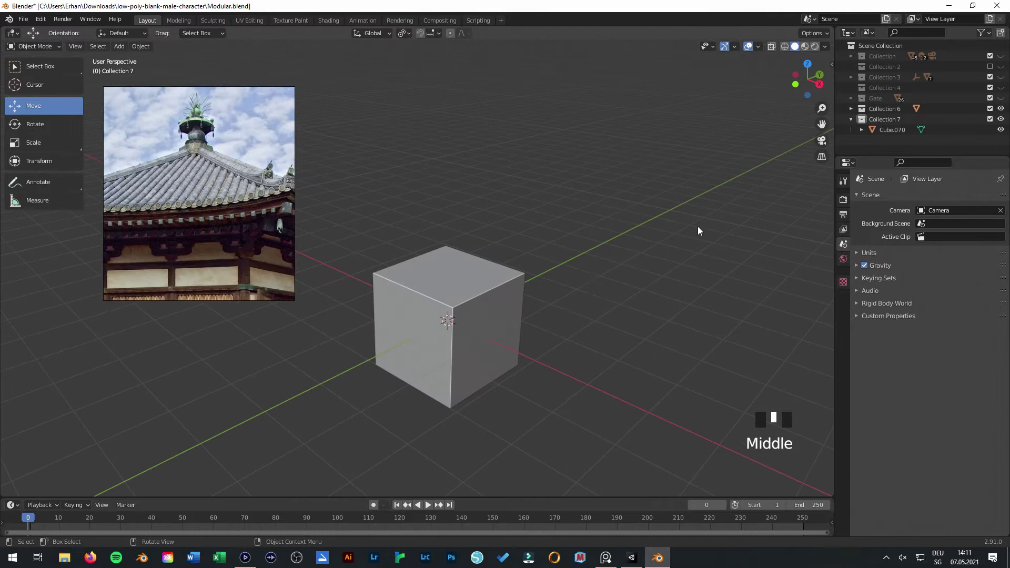
{"action": "left_click", "coordinate": [478, 291]}
{"action": "key", "text": "Tab"}
{"action": "left_click", "coordinate": [90, 47]}
{"action": "left_click", "coordinate": [430, 272]}
Lower the top face to flatten the cube into a slab, then raise the whole slab.
{"action": "left_click_drag", "start_coordinate": [449, 234], "coordinate": [451, 325], "text": "ctrl"}
{"action": "middle_click_drag", "start_coordinate": [452, 325], "coordinate": [417, 267], "text": "shift"}
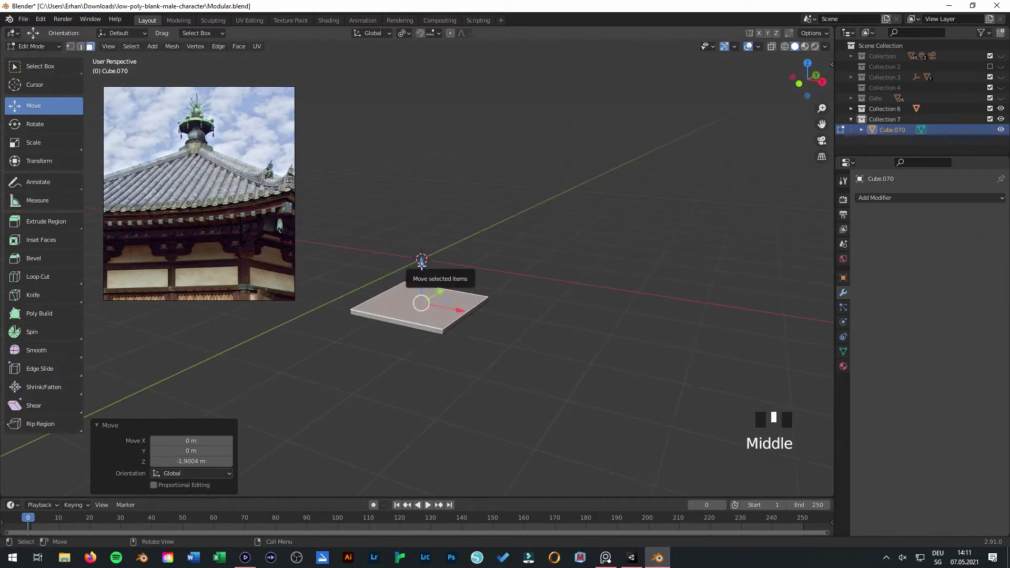
{"action": "key", "text": "a"}
{"action": "left_click_drag", "start_coordinate": [418, 261], "coordinate": [431, 238]}
{"action": "middle_click_drag", "start_coordinate": [431, 237], "coordinate": [457, 274], "text": "shift"}
Add a middle loop cut and raise it 1 m into a central ridge.
{"action": "key", "text": "ctrl+r"}
{"action": "left_click", "coordinate": [430, 284]}
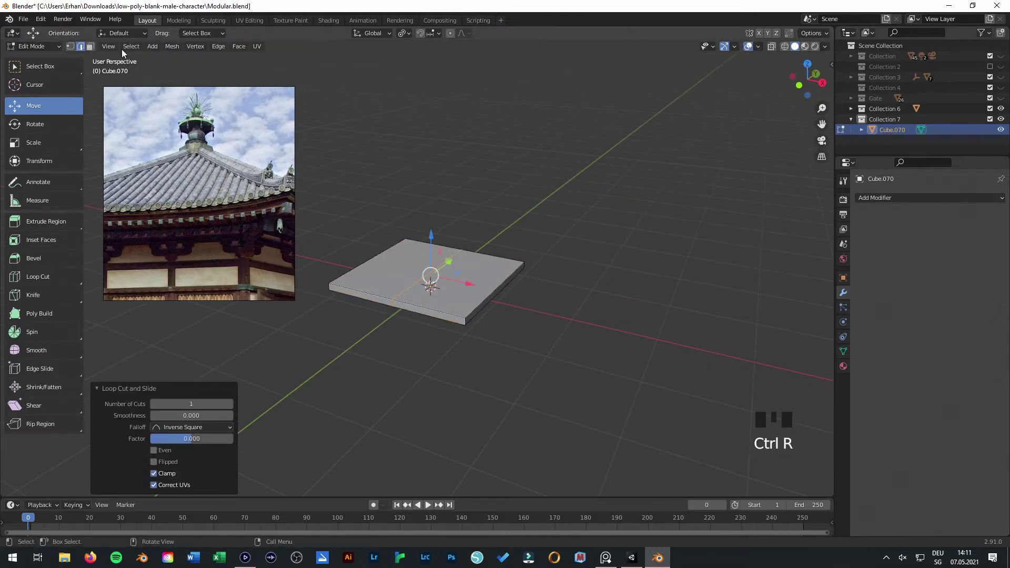
{"action": "left_click", "coordinate": [430, 278]}
{"action": "left_click_drag", "start_coordinate": [431, 236], "coordinate": [423, 180], "text": "ctrl"}
{"action": "middle_click_drag", "start_coordinate": [423, 180], "coordinate": [437, 299]}
Add centred two-cut edge loops along the roof and across the left slope.
{"action": "key", "text": "ctrl+r"}
{"action": "scroll", "coordinate": [430, 305], "scroll_direction": "up", "scroll_amount": 1}
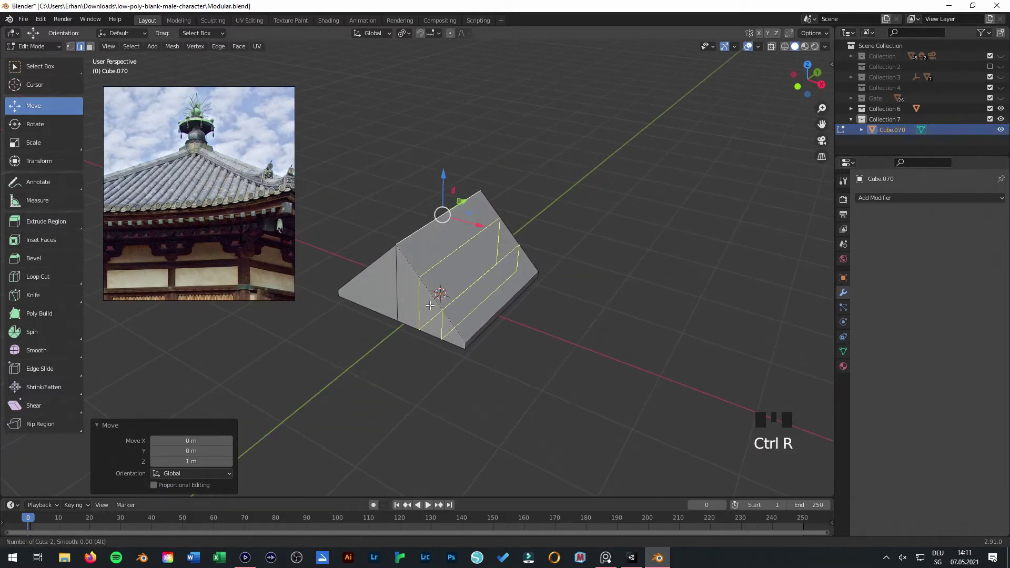
{"action": "left_click", "coordinate": [430, 305]}
{"action": "right_click", "coordinate": [461, 285]}
{"action": "middle_click_drag", "start_coordinate": [463, 289], "coordinate": [410, 237]}
{"action": "key", "text": "ctrl+e"}
{"action": "key", "text": "ctrl+r"}
{"action": "left_click", "coordinate": [373, 210]}
{"action": "right_click", "coordinate": [371, 219]}
Shift the upper-left and right-side edge pairs sideways along X.
{"action": "left_click", "coordinate": [392, 203]}
{"action": "left_click", "coordinate": [353, 245], "text": "shift"}
{"action": "left_click_drag", "start_coordinate": [409, 252], "coordinate": [412, 252]}
{"action": "left_click", "coordinate": [462, 247]}
{"action": "left_click", "coordinate": [499, 253], "text": "shift"}
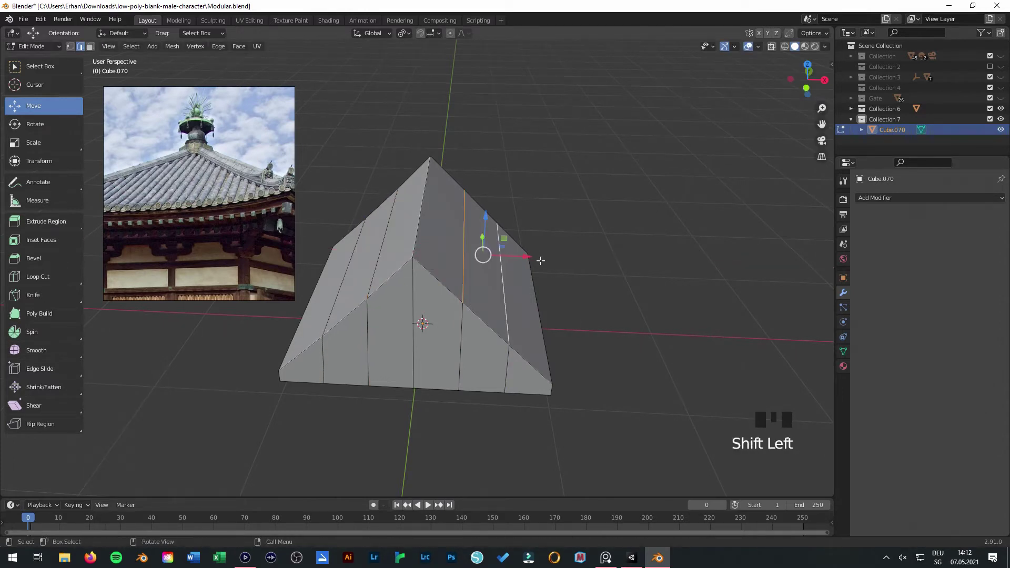
{"action": "left_click_drag", "start_coordinate": [532, 259], "coordinate": [531, 263]}
Return to Object Mode, deselect the roof, and orbit around the wedge roof.
{"action": "key", "text": "Tab"}
{"action": "middle_click_drag", "start_coordinate": [545, 290], "coordinate": [605, 291]}
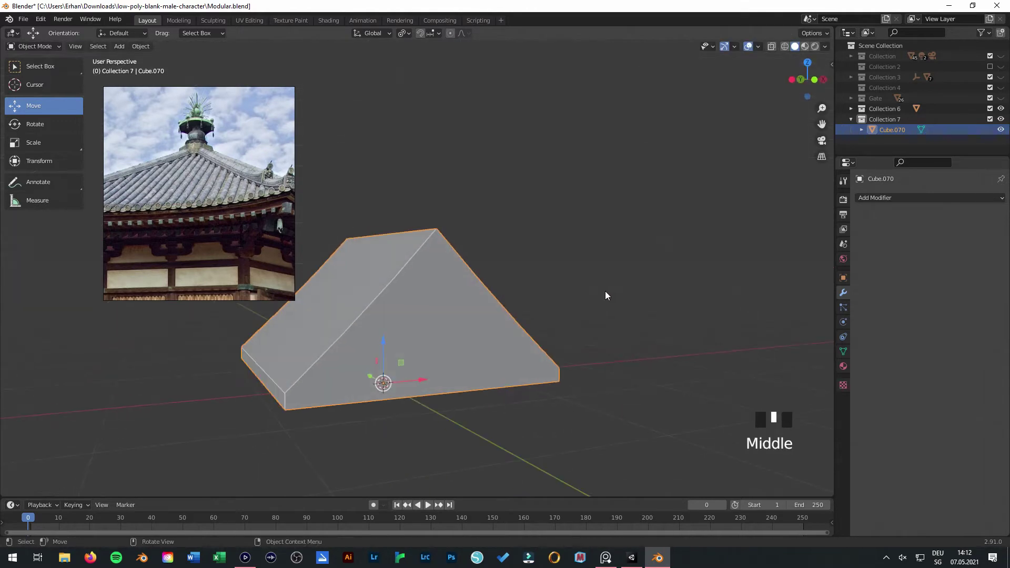
{"action": "left_click", "coordinate": [605, 291]}
{"action": "scroll", "coordinate": [443, 354], "scroll_direction": "down", "scroll_amount": 2}
{"action": "middle_click_drag", "start_coordinate": [443, 355], "coordinate": [436, 268]}
{"action": "middle_click_drag", "start_coordinate": [560, 298], "coordinate": [443, 294]}
Study the temple reference photos, centring the octagonal temple's roof and spire.
{"action": "scroll", "coordinate": [224, 223], "scroll_direction": "down", "scroll_amount": 3}
{"action": "scroll", "coordinate": [226, 221], "scroll_direction": "up", "scroll_amount": 2}
{"action": "scroll", "coordinate": [213, 193], "scroll_direction": "down", "scroll_amount": 2}
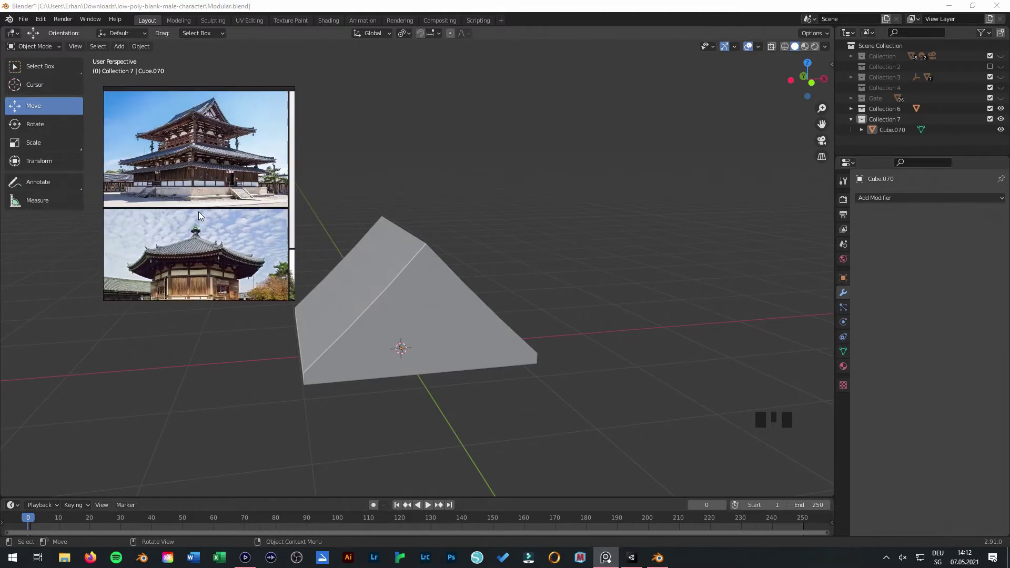
{"action": "scroll", "coordinate": [207, 151], "scroll_direction": "down", "scroll_amount": 2}
{"action": "scroll", "coordinate": [197, 199], "scroll_direction": "up", "scroll_amount": 3}
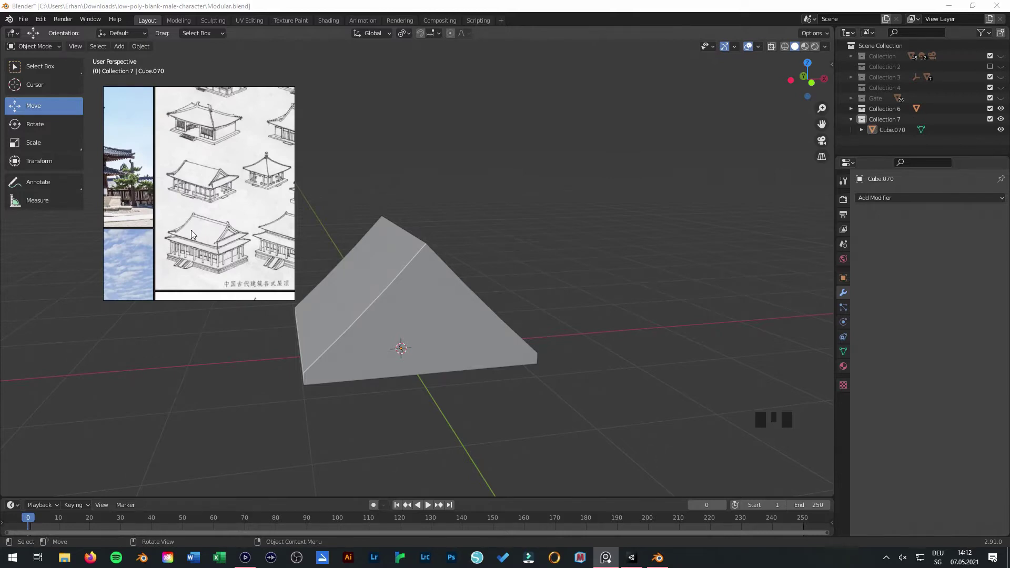
{"action": "middle_click_drag", "start_coordinate": [192, 232], "coordinate": [253, 197]}
{"action": "scroll", "coordinate": [209, 232], "scroll_direction": "down", "scroll_amount": 2}
{"action": "scroll", "coordinate": [224, 227], "scroll_direction": "up", "scroll_amount": 4}
{"action": "middle_click_drag", "start_coordinate": [194, 231], "coordinate": [195, 173]}
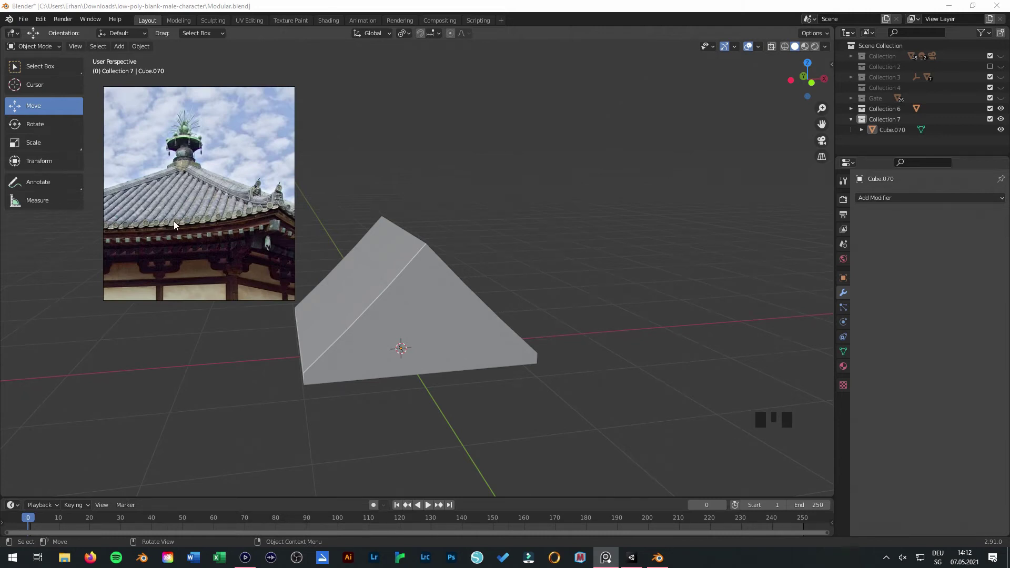
{"action": "middle_click_drag", "start_coordinate": [277, 247], "coordinate": [451, 259]}
Save Modular.blend, move the reference photo lower, and make Collection 7 active.
{"action": "key", "text": "ctrl+s"}
{"action": "middle_click_drag", "start_coordinate": [513, 260], "coordinate": [237, 245]}
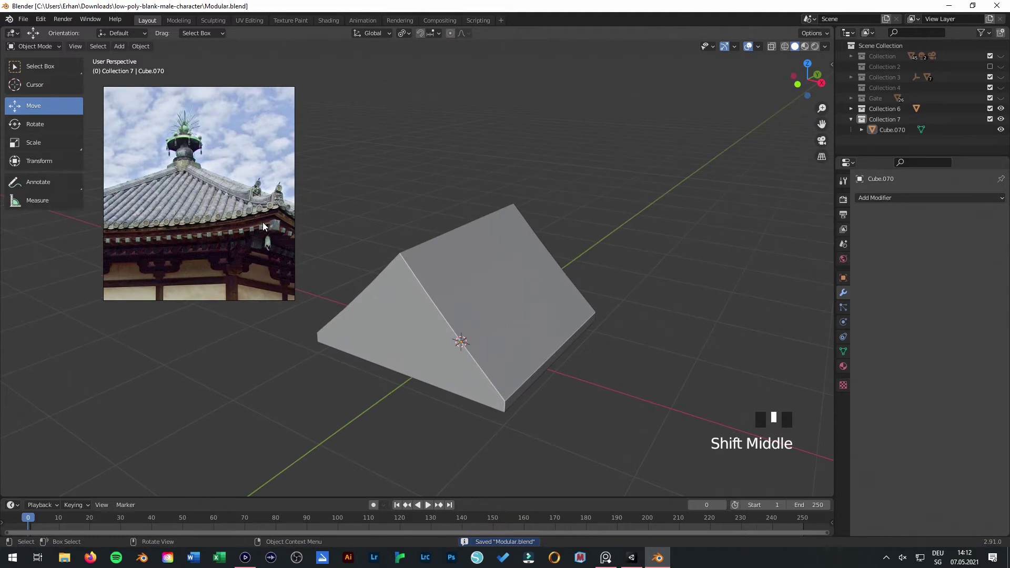
{"action": "left_click_drag", "start_coordinate": [268, 219], "coordinate": [257, 370]}
{"action": "left_click", "coordinate": [882, 118]}
Add a 10-vertex circle mesh and raise it above the roof.
{"action": "left_click_drag", "start_coordinate": [124, 49], "coordinate": [237, 81]}
{"action": "left_click_drag", "start_coordinate": [234, 327], "coordinate": [234, 184]}
{"action": "left_click", "coordinate": [214, 377]}
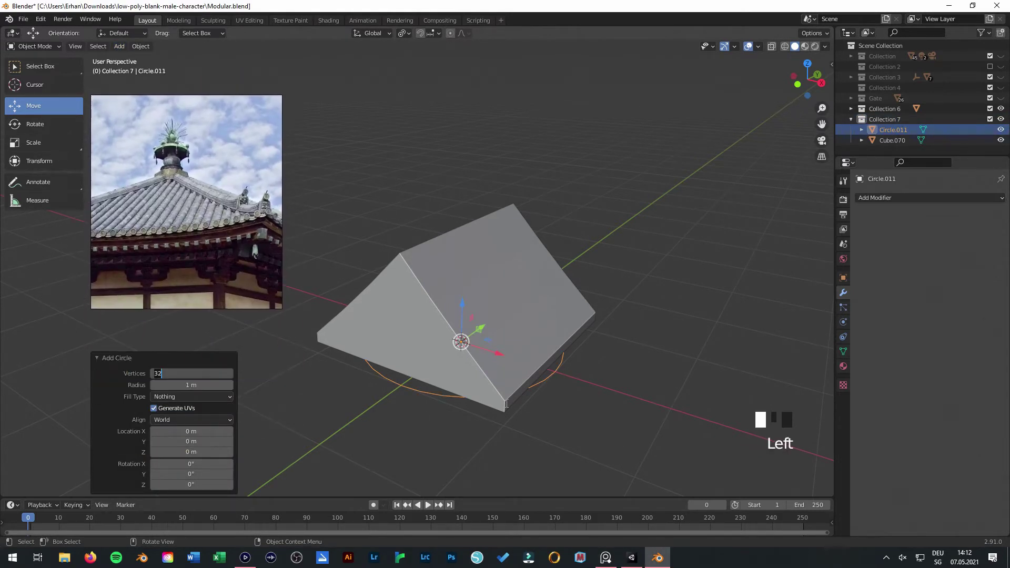
{"action": "type", "text": "10"}
{"action": "key", "text": "Return"}
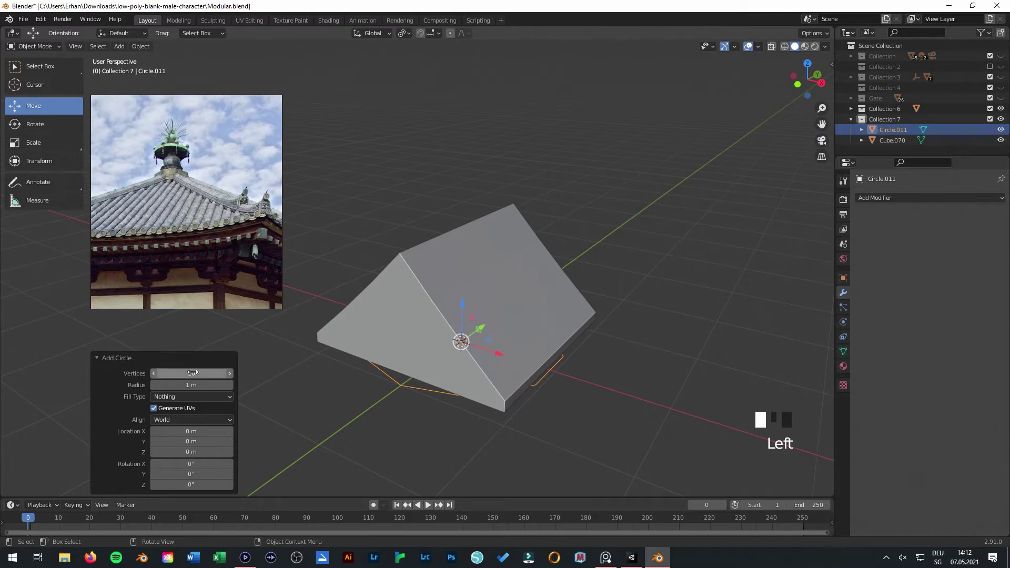
{"action": "left_click_drag", "start_coordinate": [463, 316], "coordinate": [460, 146], "text": "ctrl"}
{"action": "middle_click_drag", "start_coordinate": [529, 222], "coordinate": [516, 267]}
In Edit Mode, undo a stray extrusion and fill the circle with a face.
{"action": "key", "text": "Tab"}
{"action": "middle_click_drag", "start_coordinate": [537, 190], "coordinate": [527, 226]}
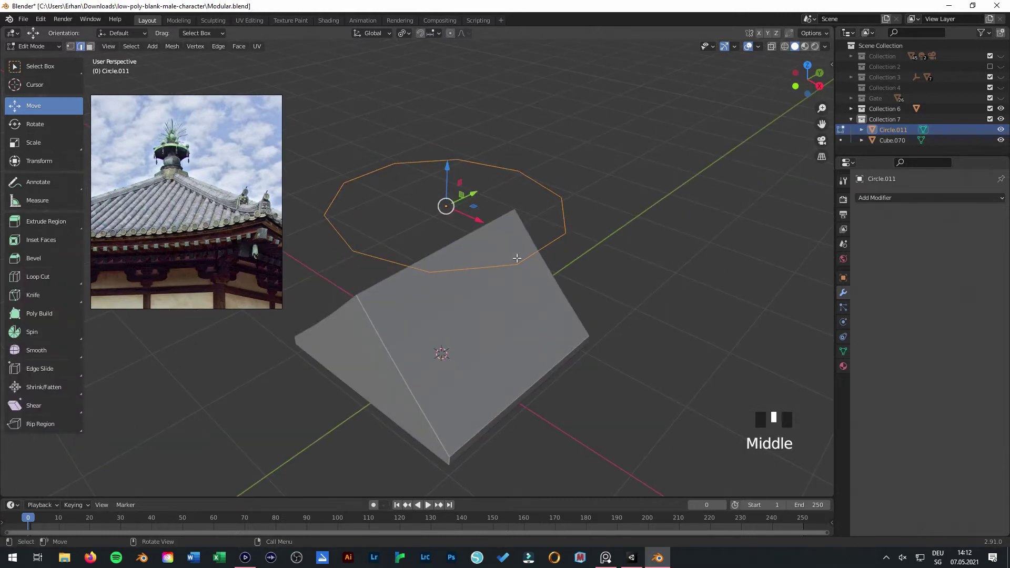
{"action": "key", "text": "e"}
{"action": "right_click", "coordinate": [541, 210]}
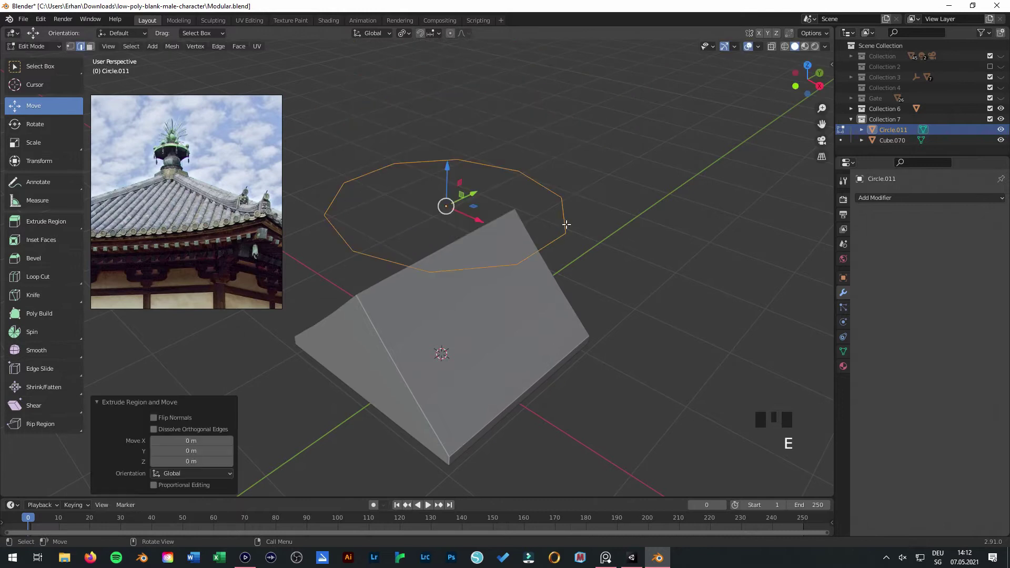
{"action": "key", "text": "ctrl+z"}
{"action": "key", "text": "f"}
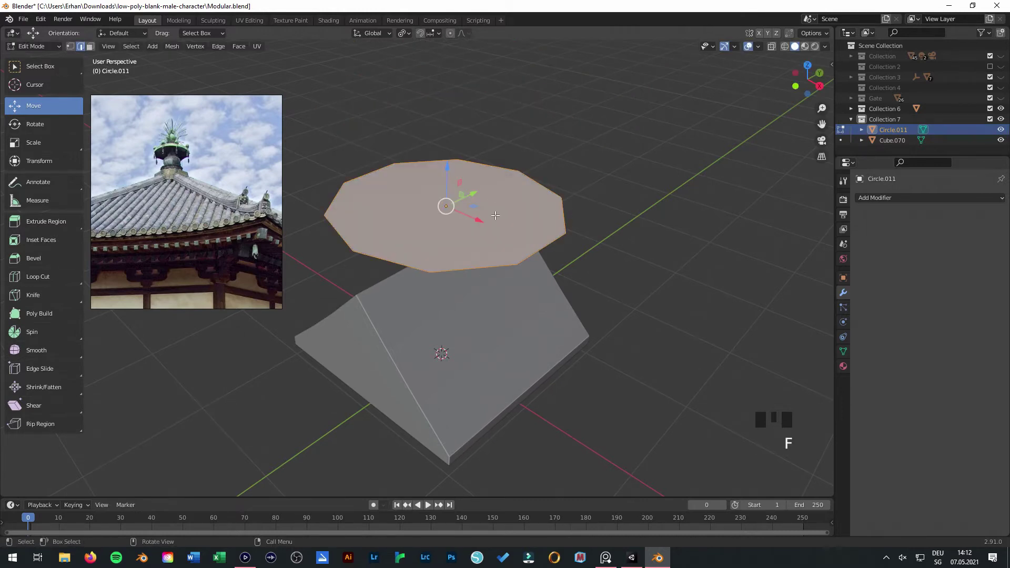
{"action": "middle_click_drag", "start_coordinate": [509, 228], "coordinate": [527, 313]}
{"action": "key", "text": "KP_7"}
{"action": "middle_click_drag", "start_coordinate": [502, 314], "coordinate": [500, 351], "text": "shift"}
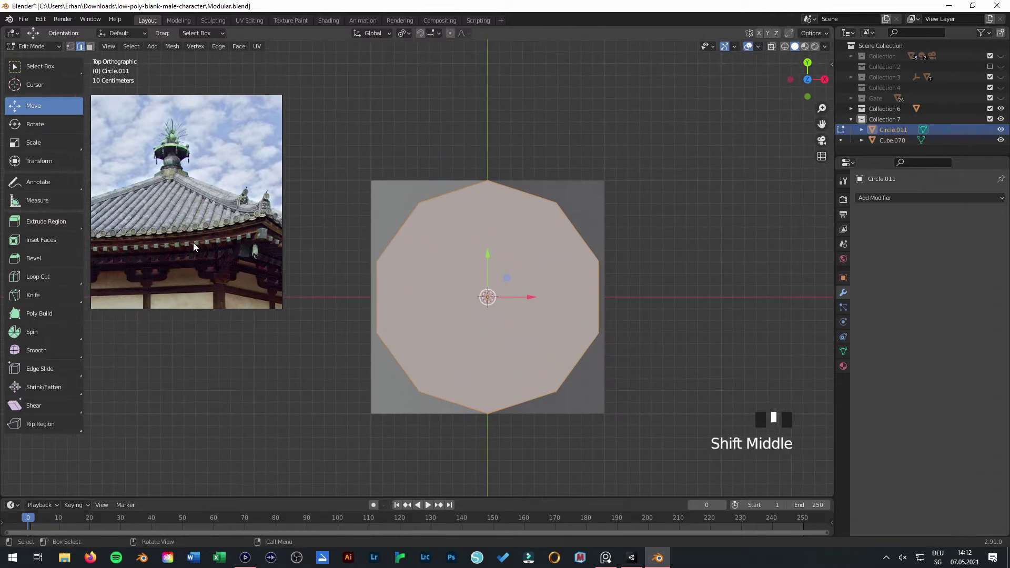
{"action": "left_click_drag", "start_coordinate": [192, 245], "coordinate": [218, 316]}
{"action": "middle_click_drag", "start_coordinate": [99, 140], "coordinate": [168, 220]}
Extrude the circle face upward about 0.67 m into a ten-sided block.
{"action": "key", "text": "e"}
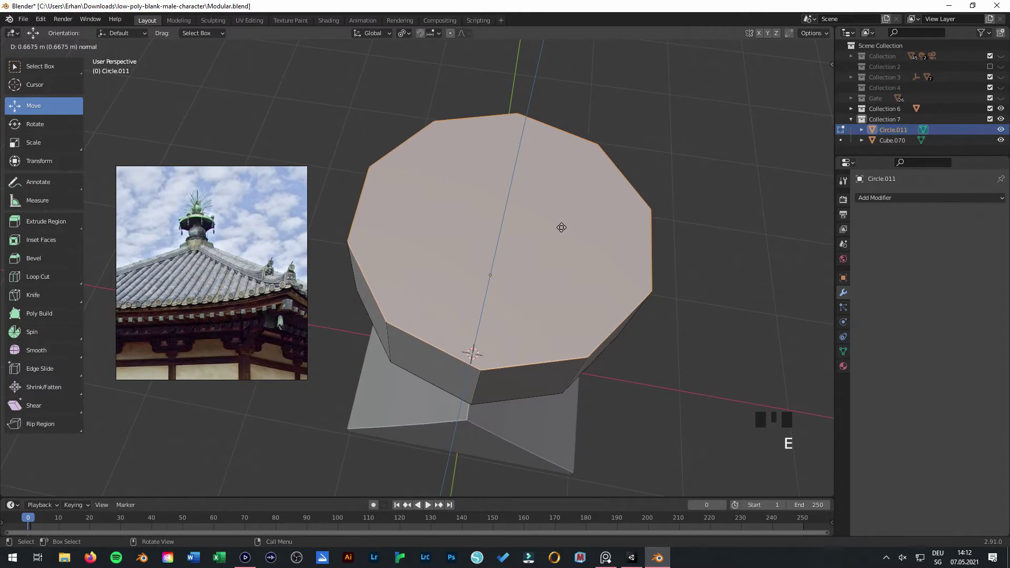
{"action": "left_click", "coordinate": [561, 226]}
{"action": "scroll", "coordinate": [597, 329], "scroll_direction": "down", "scroll_amount": 4}
{"action": "middle_click_drag", "start_coordinate": [597, 330], "coordinate": [326, 237]}
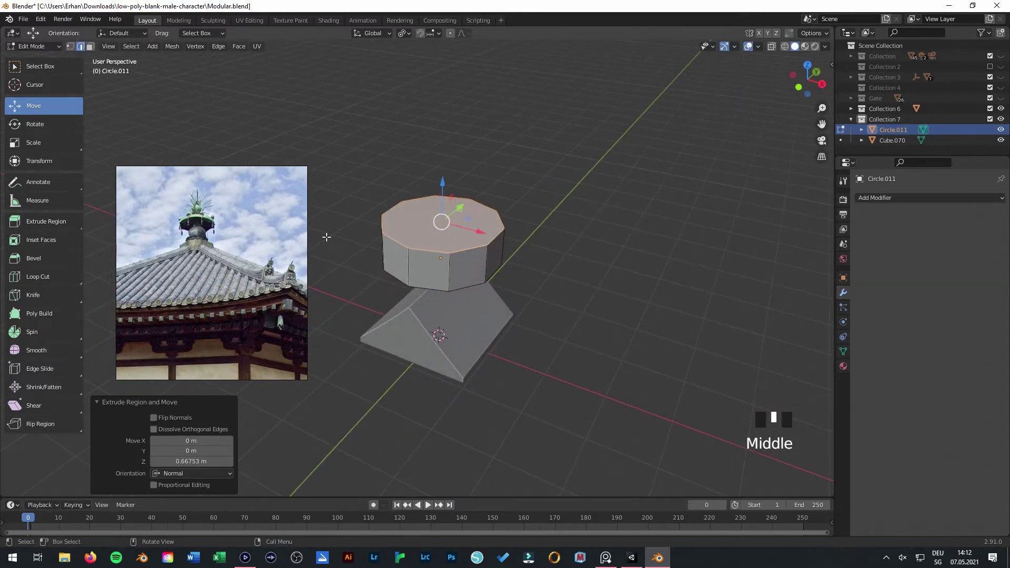
Extrude two opposite side faces 0.48935 m outward into blocks, then leave Edit Mode.
{"action": "left_click", "coordinate": [90, 46]}
{"action": "left_click", "coordinate": [492, 247]}
{"action": "mouse_move", "coordinate": [491, 247]}
{"action": "middle_mouse_down"}
{"action": "mouse_move", "coordinate": [428, 254]}
{"action": "mouse_move", "coordinate": [513, 242]}
{"action": "mouse_move", "coordinate": [515, 226]}
{"action": "mouse_move", "coordinate": [474, 254]}
{"action": "middle_mouse_up"}
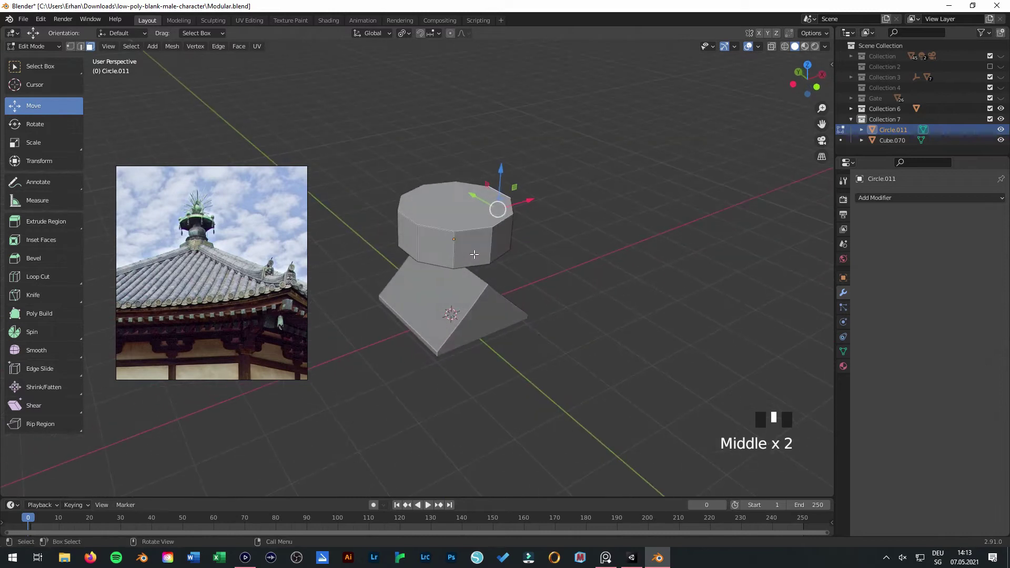
{"action": "scroll", "coordinate": [474, 254], "scroll_direction": "up", "scroll_amount": 2}
{"action": "left_click", "coordinate": [410, 221], "text": "shift"}
{"action": "middle_click_drag", "start_coordinate": [411, 221], "coordinate": [431, 186]}
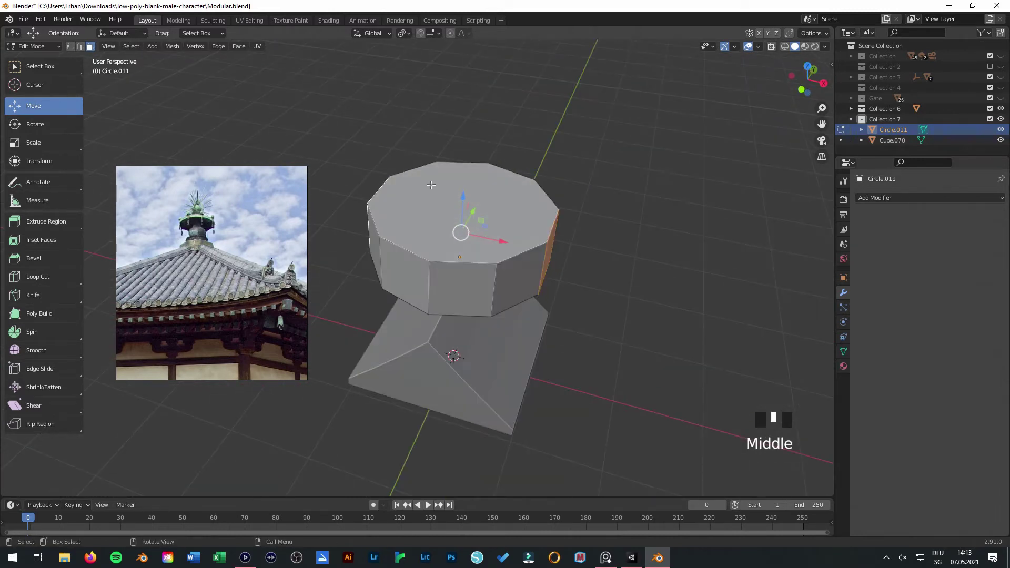
{"action": "left_click", "coordinate": [402, 34]}
{"action": "key", "text": "e"}
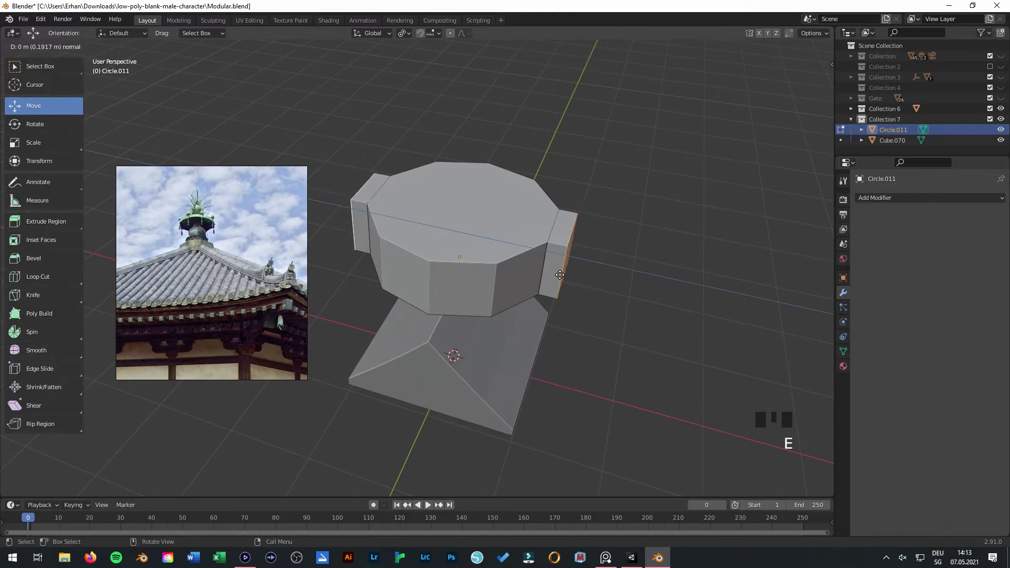
{"action": "left_click", "coordinate": [582, 286]}
{"action": "middle_click_drag", "start_coordinate": [582, 286], "coordinate": [478, 222]}
{"action": "key", "text": "Tab"}
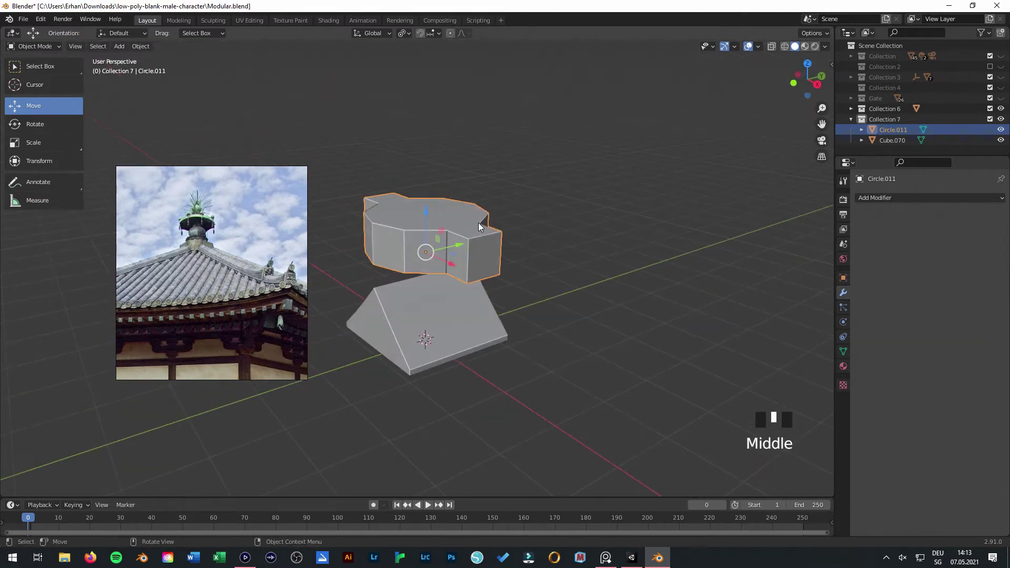
In front orthographic view, scale the ten-sided object down twice.
{"action": "key", "text": "KP_1"}
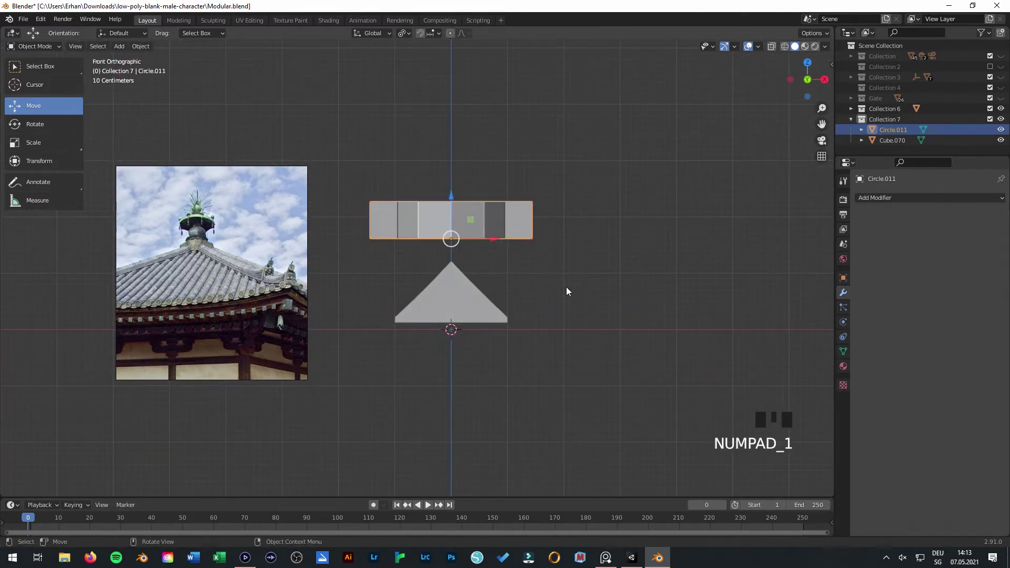
{"action": "key", "text": "s"}
{"action": "left_click", "coordinate": [452, 245]}
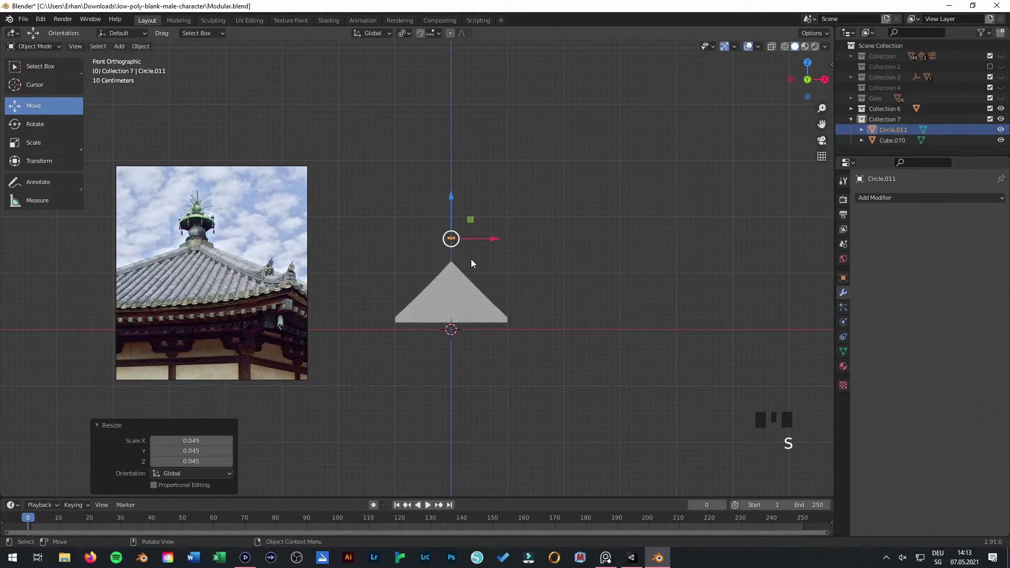
{"action": "middle_click_drag", "start_coordinate": [452, 245], "coordinate": [424, 304]}
{"action": "scroll", "coordinate": [425, 305], "scroll_direction": "up", "scroll_amount": 4}
{"action": "key", "text": "s"}
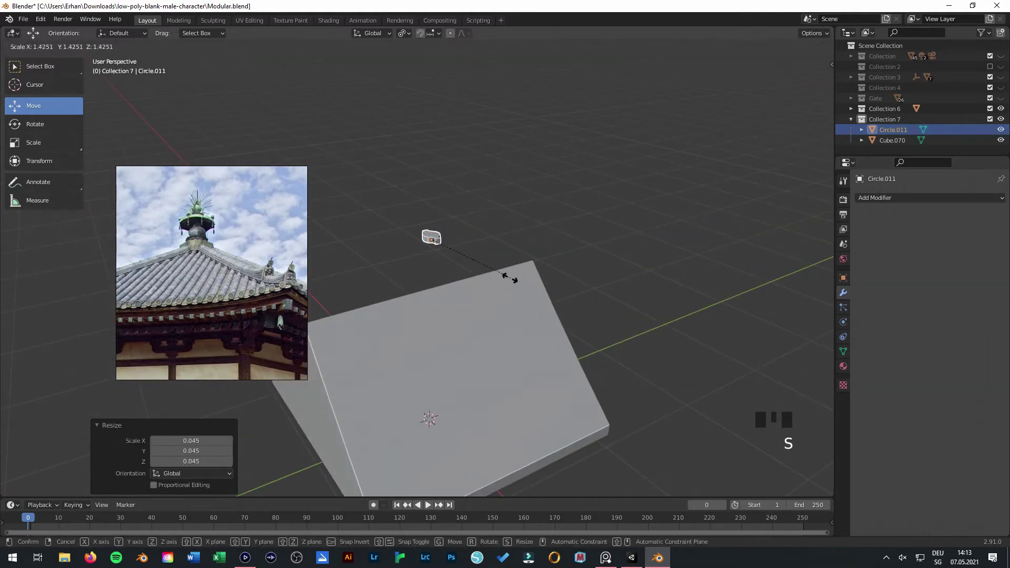
{"action": "left_click", "coordinate": [502, 272]}
Select all its mesh in Edit Mode and stretch it tall along Z into a bar.
{"action": "key", "text": "Tab"}
{"action": "key", "text": "a"}
{"action": "left_click", "coordinate": [58, 143]}
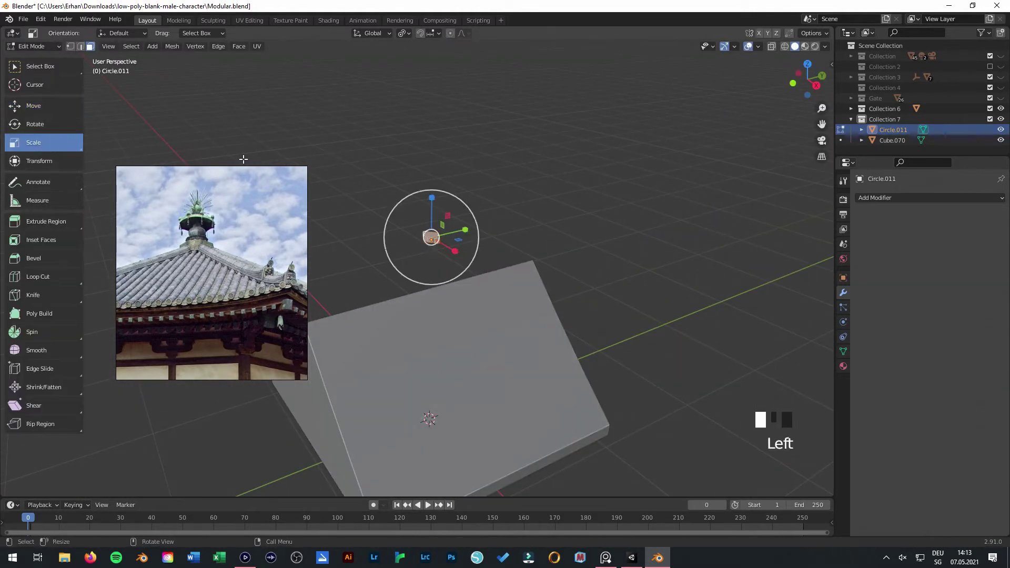
{"action": "left_click_drag", "start_coordinate": [436, 197], "coordinate": [467, 316]}
{"action": "scroll", "coordinate": [467, 315], "scroll_direction": "down", "scroll_amount": 3}
{"action": "middle_click_drag", "start_coordinate": [467, 316], "coordinate": [336, 274]}
{"action": "left_click", "coordinate": [63, 107]}
{"action": "middle_click_drag", "start_coordinate": [91, 132], "coordinate": [482, 301]}
{"action": "key", "text": "Tab"}
Rotate the bar exactly 90° in the top view.
{"action": "key", "text": "KP_1"}
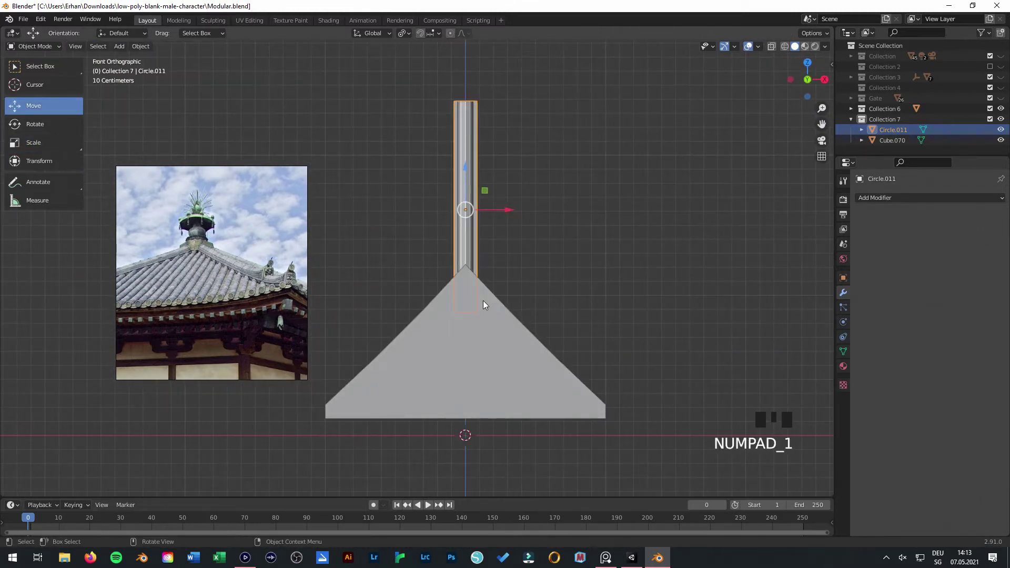
{"action": "key", "text": "KP_7"}
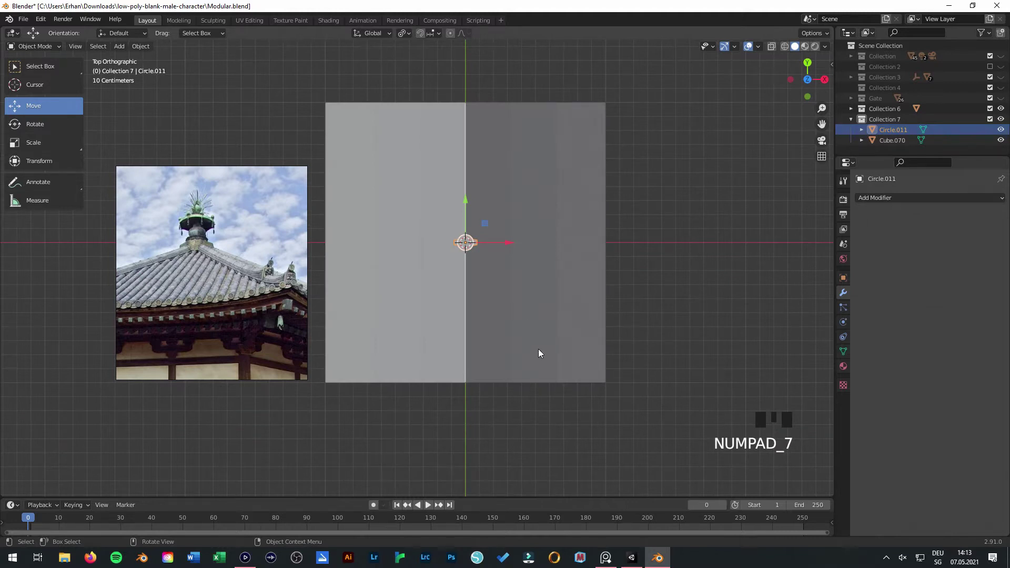
{"action": "key", "text": "r"}
{"action": "left_click", "coordinate": [506, 204]}
{"action": "left_click_drag", "start_coordinate": [191, 451], "coordinate": [171, 450]}
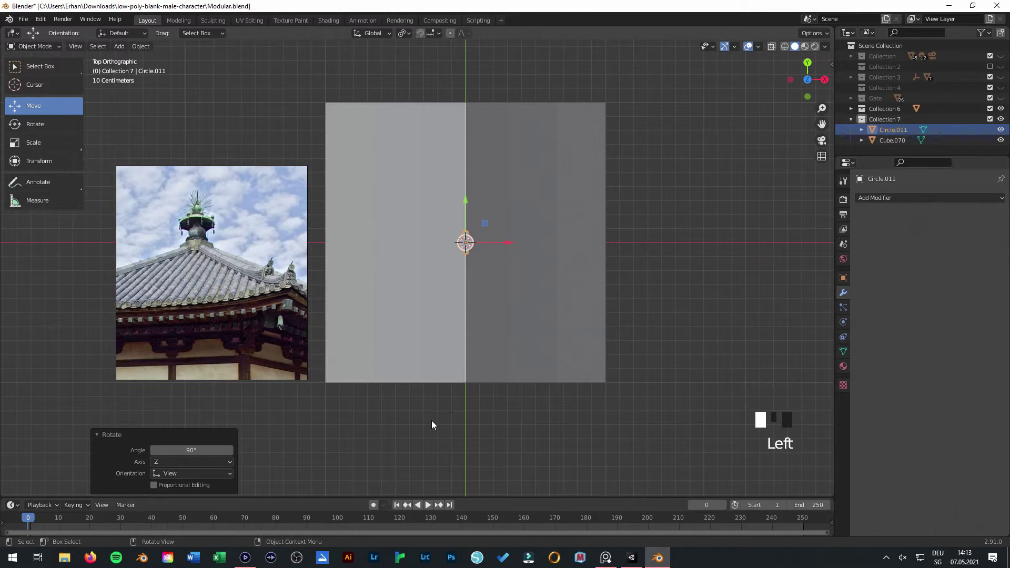
From the front view, rotate the bar by exactly 90 so it lies horizontal above the roof.
{"action": "key", "text": "KP_1"}
{"action": "key", "text": "r"}
{"action": "left_click", "coordinate": [453, 374]}
{"action": "left_click", "coordinate": [179, 450]}
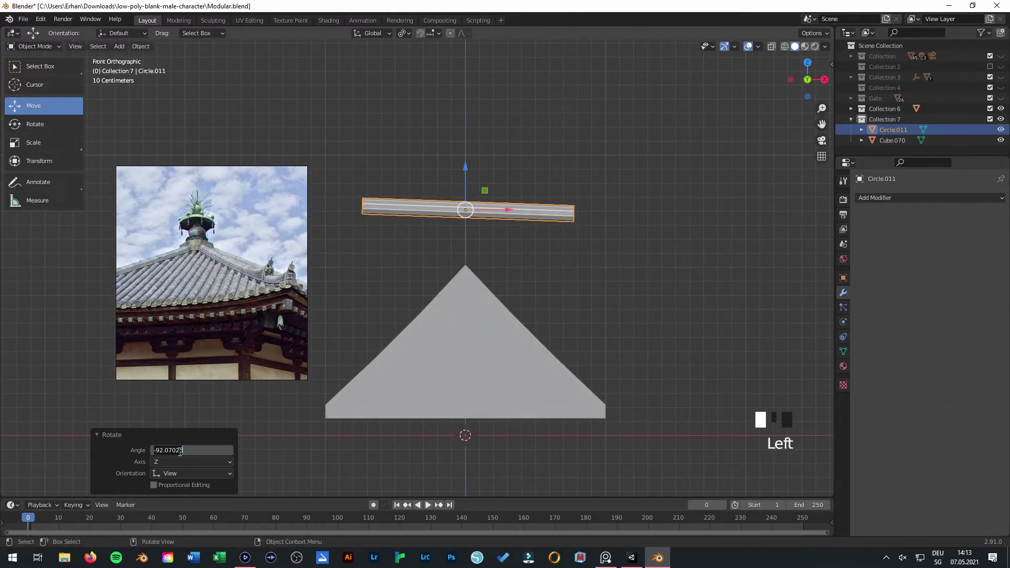
{"action": "key", "text": "ctrl+a"}
{"action": "type", "text": "90"}
{"action": "key", "text": "Return"}
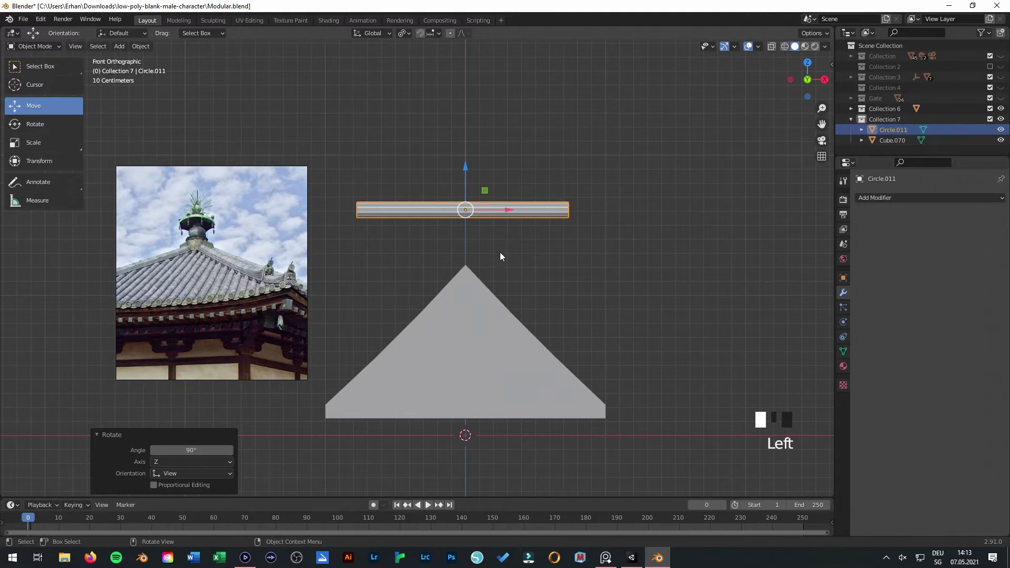
{"action": "middle_click_drag", "start_coordinate": [538, 278], "coordinate": [324, 309]}
{"action": "left_click_drag", "start_coordinate": [258, 298], "coordinate": [239, 255]}
Apply Shade Smooth to the tile bar from the Object menu.
{"action": "left_click", "coordinate": [141, 46]}
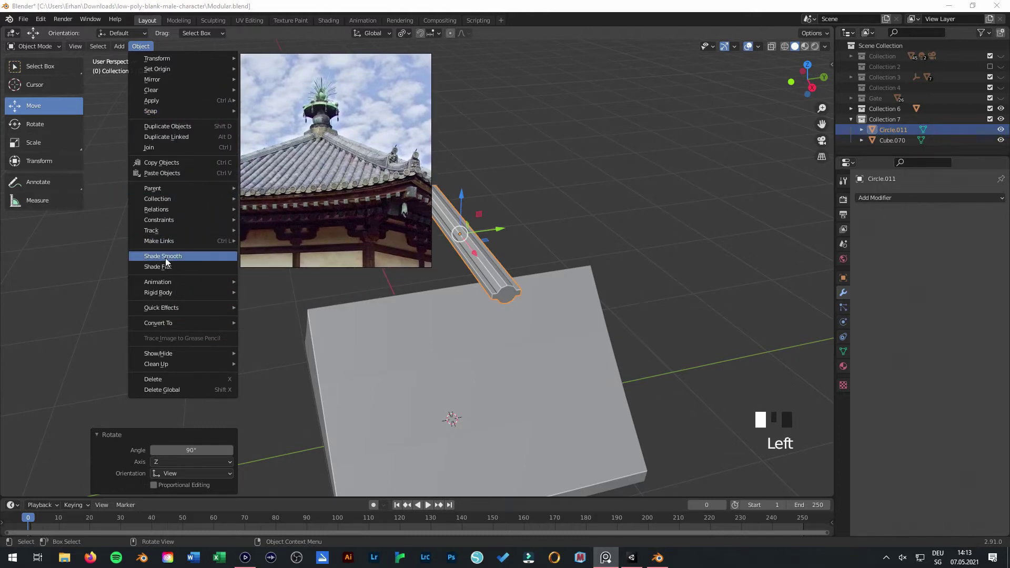
{"action": "left_click", "coordinate": [176, 256]}
{"action": "left_click_drag", "start_coordinate": [295, 213], "coordinate": [234, 269]}
{"action": "middle_click_drag", "start_coordinate": [369, 315], "coordinate": [502, 307]}
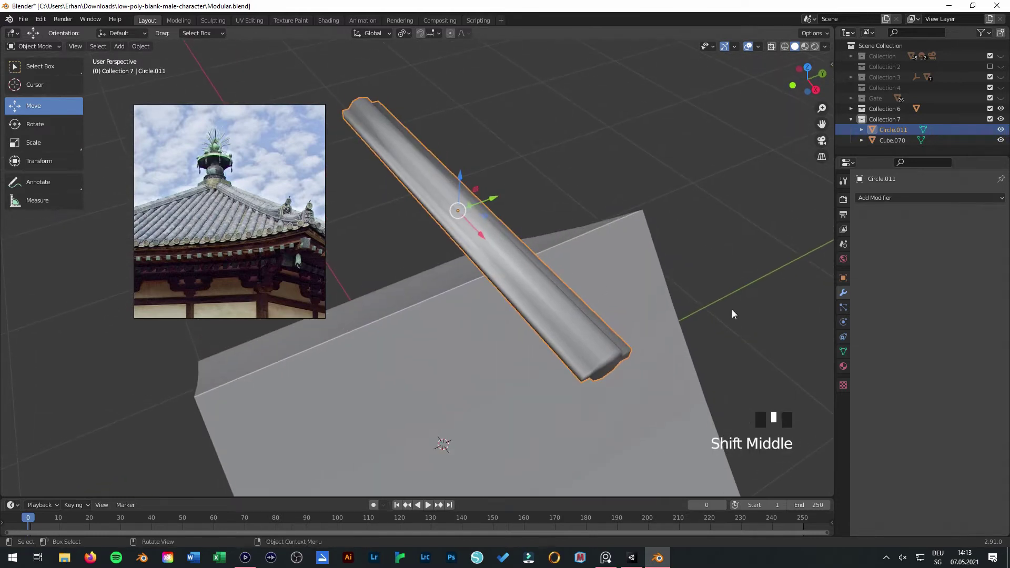
Enable Auto Smooth in the bar's Normals settings with a 50° angle.
{"action": "left_click", "coordinate": [844, 352]}
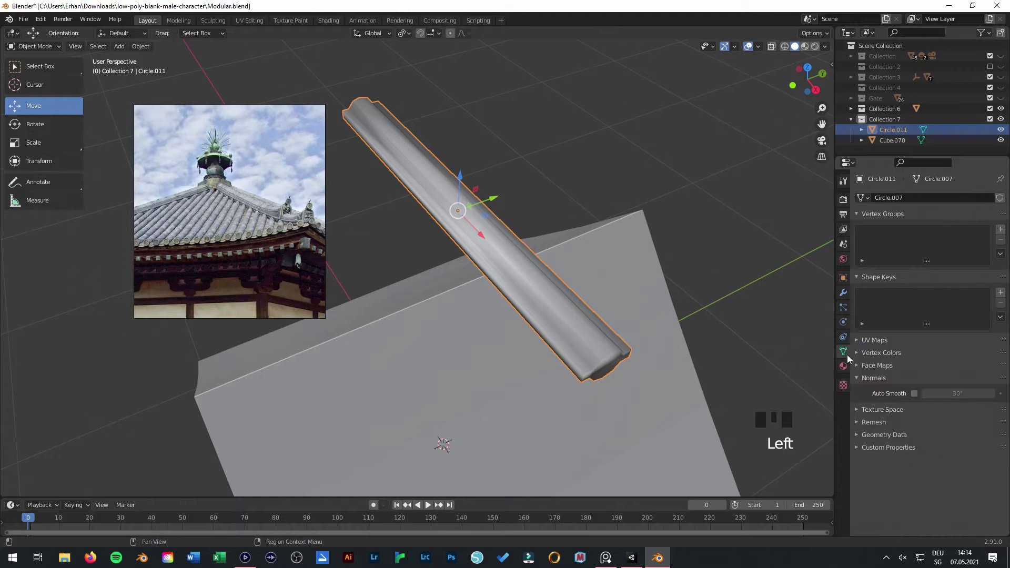
{"action": "left_click", "coordinate": [875, 378]}
{"action": "left_click", "coordinate": [866, 380]}
{"action": "left_click", "coordinate": [914, 394]}
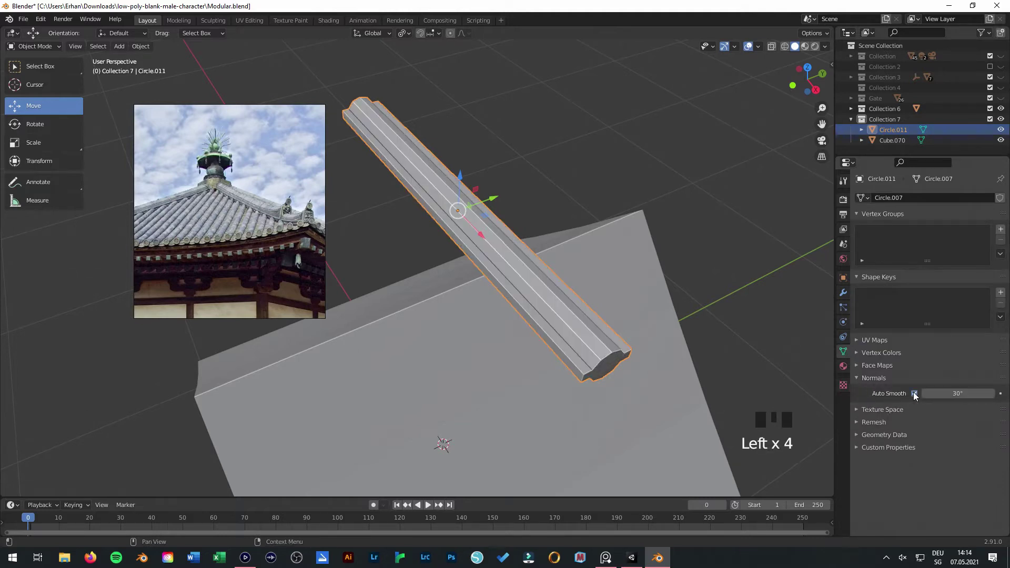
{"action": "left_click", "coordinate": [956, 394]}
{"action": "type", "text": "50"}
{"action": "key", "text": "Return"}
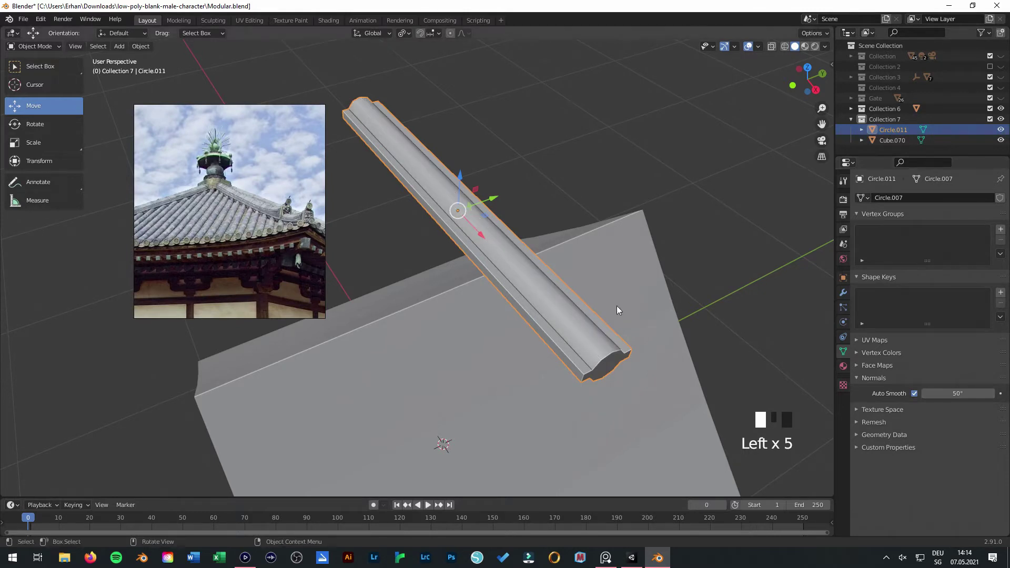
{"action": "middle_click_drag", "start_coordinate": [746, 350], "coordinate": [622, 318]}
{"action": "scroll", "coordinate": [613, 260], "scroll_direction": "up", "scroll_amount": 4}
{"action": "scroll", "coordinate": [469, 299], "scroll_direction": "down", "scroll_amount": 3}
{"action": "middle_click_drag", "start_coordinate": [470, 303], "coordinate": [420, 270]}
From top view, scale the tile bar down to a smaller size.
{"action": "scroll", "coordinate": [419, 267], "scroll_direction": "down", "scroll_amount": 2}
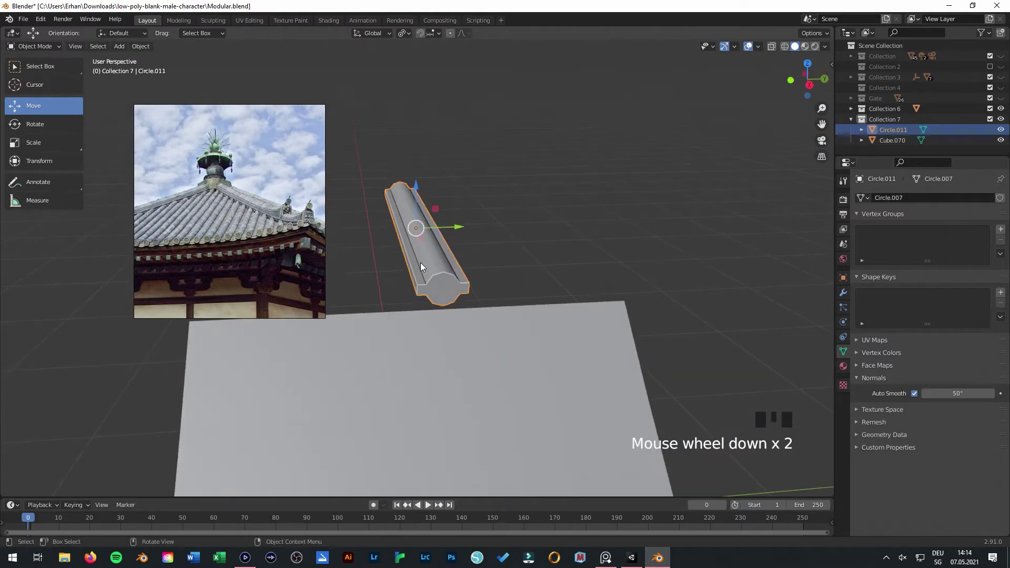
{"action": "middle_click_drag", "start_coordinate": [298, 241], "coordinate": [503, 289]}
{"action": "scroll", "coordinate": [503, 289], "scroll_direction": "down", "scroll_amount": 3}
{"action": "key", "text": "KP_7"}
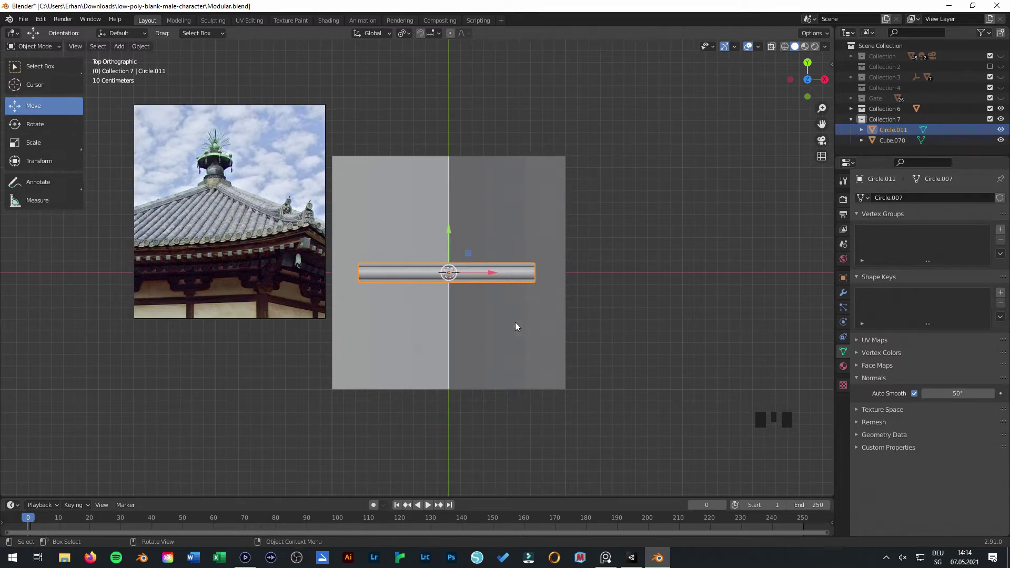
{"action": "mouse_move", "coordinate": [522, 328]}
{"action": "middle_mouse_down", "text": "shift"}
{"action": "mouse_move", "coordinate": [490, 316]}
{"action": "mouse_move", "coordinate": [541, 326]}
{"action": "middle_mouse_up", "text": "shift"}
{"action": "key", "text": "s"}
{"action": "left_click", "coordinate": [498, 328]}
Move the bar along X, Y and Z onto the roof slab's upper edge.
{"action": "left_click_drag", "start_coordinate": [473, 278], "coordinate": [539, 269]}
{"action": "left_click_drag", "start_coordinate": [506, 231], "coordinate": [496, 113], "text": "ctrl"}
{"action": "middle_click_drag", "start_coordinate": [497, 113], "coordinate": [477, 204]}
{"action": "left_click_drag", "start_coordinate": [557, 212], "coordinate": [553, 271]}
{"action": "middle_click_drag", "start_coordinate": [585, 319], "coordinate": [149, 187]}
{"action": "scroll", "coordinate": [459, 318], "scroll_direction": "down", "scroll_amount": 2}
{"action": "key", "text": "KP_1"}
Stretch the tile bar to 1.205 along X with the Scale tool.
{"action": "left_click", "coordinate": [62, 136]}
{"action": "scroll", "coordinate": [352, 207], "scroll_direction": "up", "scroll_amount": 4}
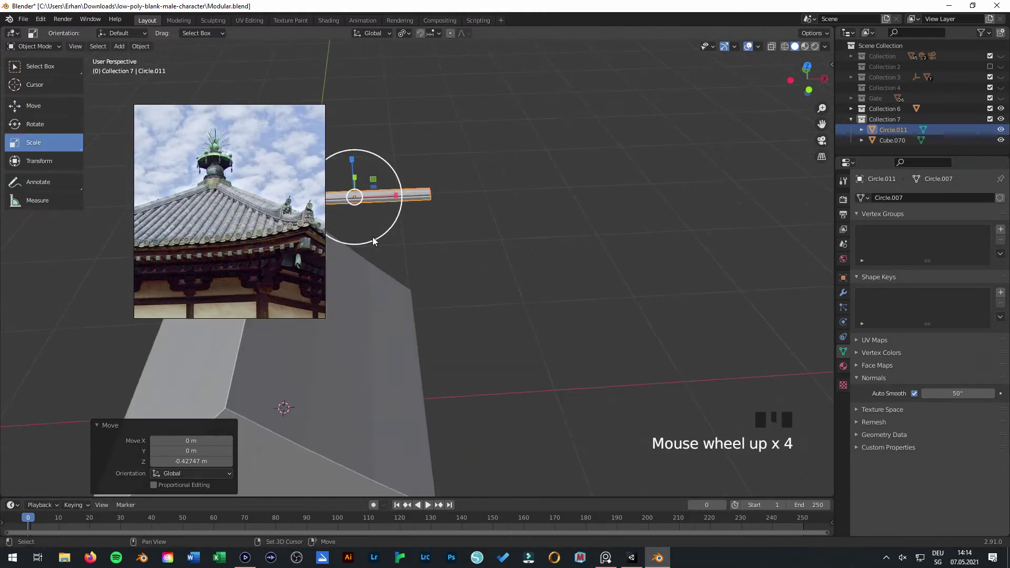
{"action": "middle_click_drag", "start_coordinate": [352, 207], "coordinate": [428, 252], "text": "shift"}
{"action": "left_click_drag", "start_coordinate": [429, 250], "coordinate": [438, 250]}
Shift the bar 0.125 m along X from top view.
{"action": "left_click", "coordinate": [61, 109]}
{"action": "middle_click_drag", "start_coordinate": [368, 247], "coordinate": [390, 265]}
{"action": "key", "text": "KP_7"}
{"action": "middle_click_drag", "start_coordinate": [401, 96], "coordinate": [480, 140], "text": "shift"}
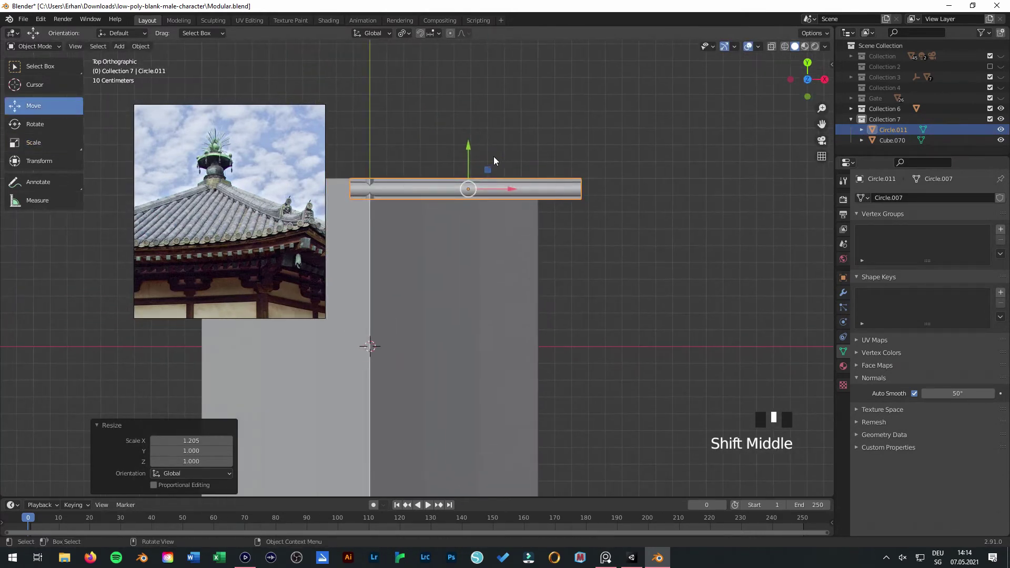
{"action": "left_click_drag", "start_coordinate": [514, 193], "coordinate": [536, 195]}
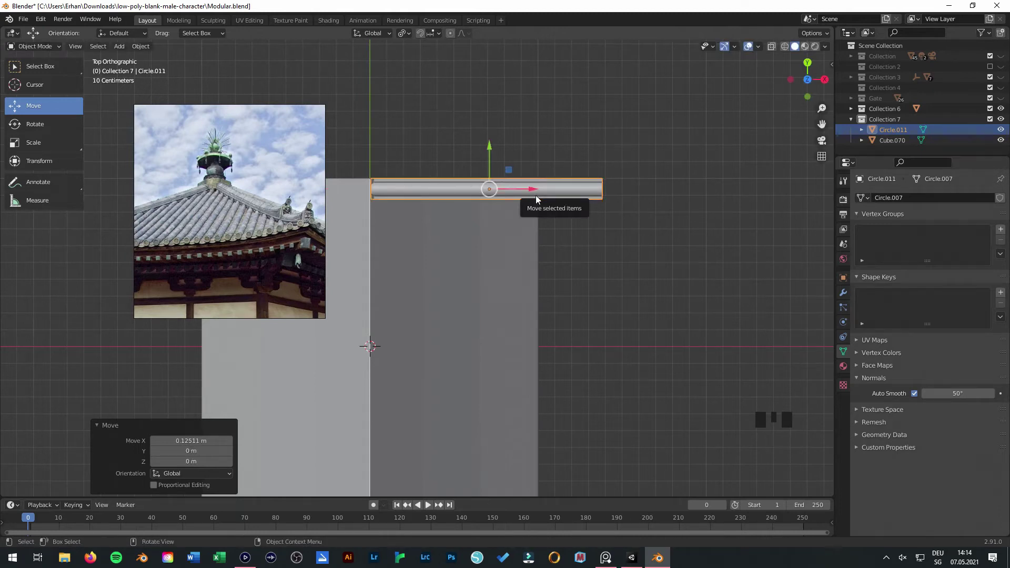
Add an Array modifier with relative X offset -1 and count 16.
{"action": "left_click", "coordinate": [843, 293]}
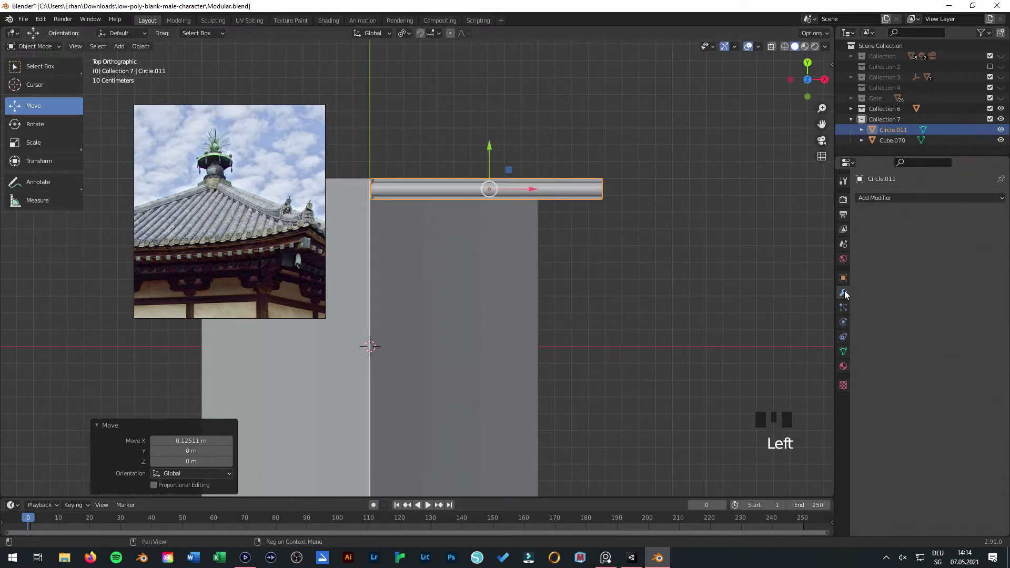
{"action": "left_click", "coordinate": [907, 197]}
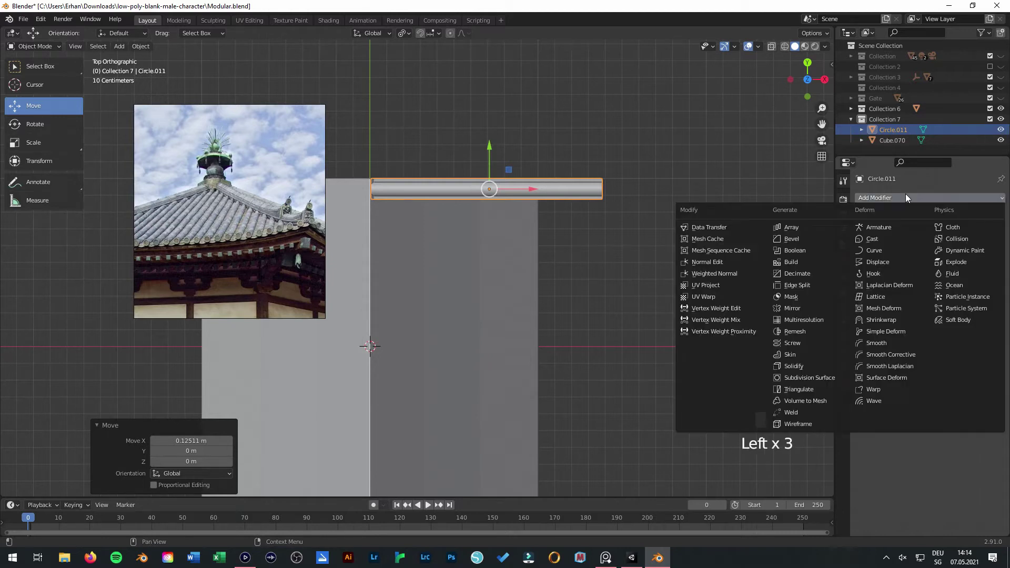
{"action": "left_click", "coordinate": [806, 228]}
{"action": "middle_click_drag", "start_coordinate": [805, 228], "coordinate": [667, 257]}
{"action": "scroll", "coordinate": [529, 274], "scroll_direction": "down", "scroll_amount": 2}
{"action": "left_click", "coordinate": [971, 272]}
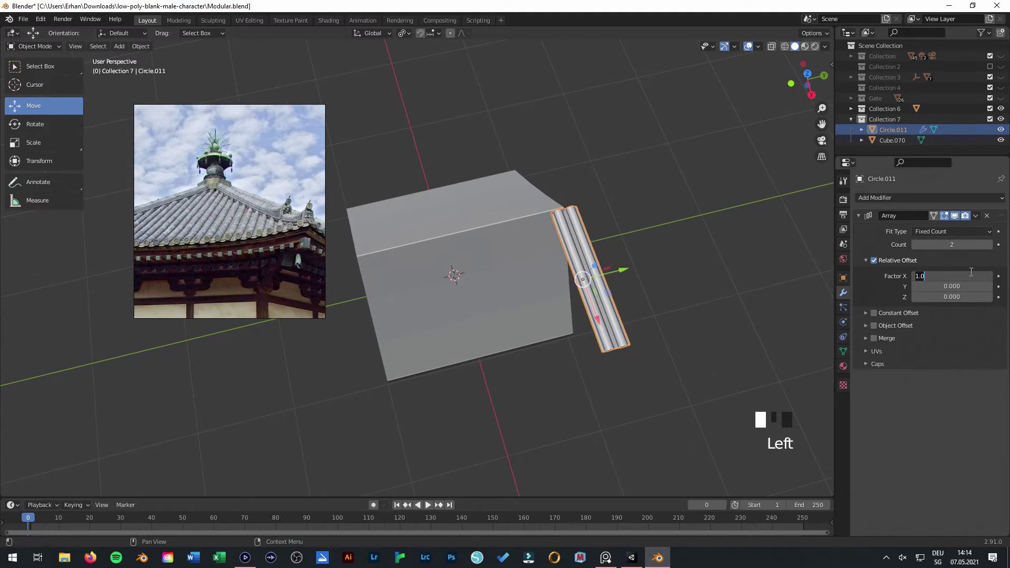
{"action": "type", "text": "-1"}
{"action": "key", "text": "Return"}
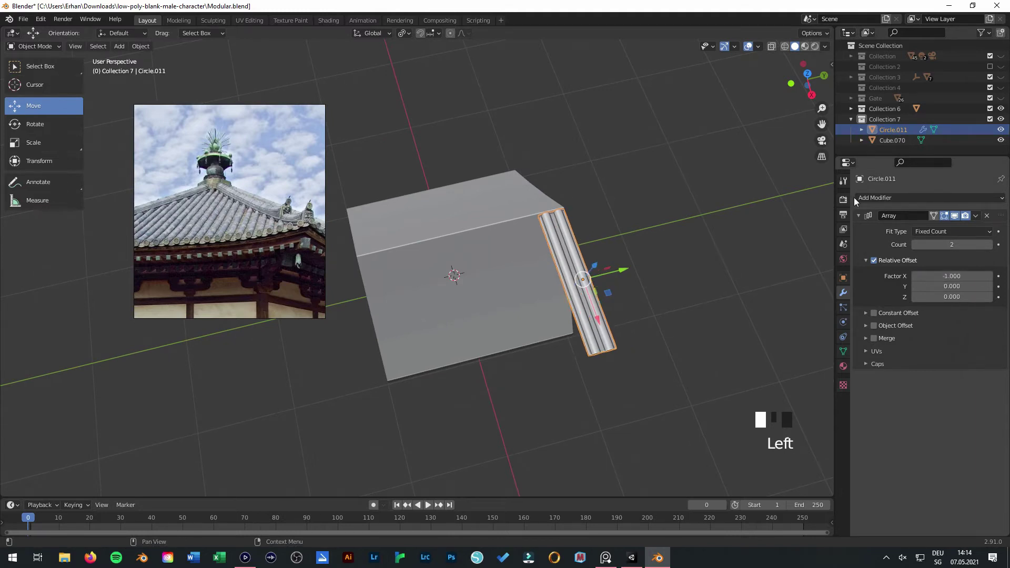
{"action": "left_click_drag", "start_coordinate": [934, 246], "coordinate": [1002, 246]}
Nudge the tile sheet slightly along Y and save Modular.blend.
{"action": "middle_click_drag", "start_coordinate": [936, 245], "coordinate": [384, 266]}
{"action": "left_click_drag", "start_coordinate": [380, 265], "coordinate": [381, 264]}
{"action": "middle_click_drag", "start_coordinate": [558, 323], "coordinate": [449, 298]}
{"action": "middle_click_drag", "start_coordinate": [503, 322], "coordinate": [451, 322], "text": "shift"}
{"action": "key", "text": "KP_1"}
{"action": "key", "text": "ctrl+s"}
Move the temple reference photo aside and enter Edit Mode on the tile bar.
{"action": "left_click_drag", "start_coordinate": [285, 250], "coordinate": [237, 229]}
{"action": "middle_click_drag", "start_coordinate": [532, 316], "coordinate": [330, 279]}
{"action": "key", "text": "Tab"}
{"action": "scroll", "coordinate": [515, 300], "scroll_direction": "up", "scroll_amount": 2}
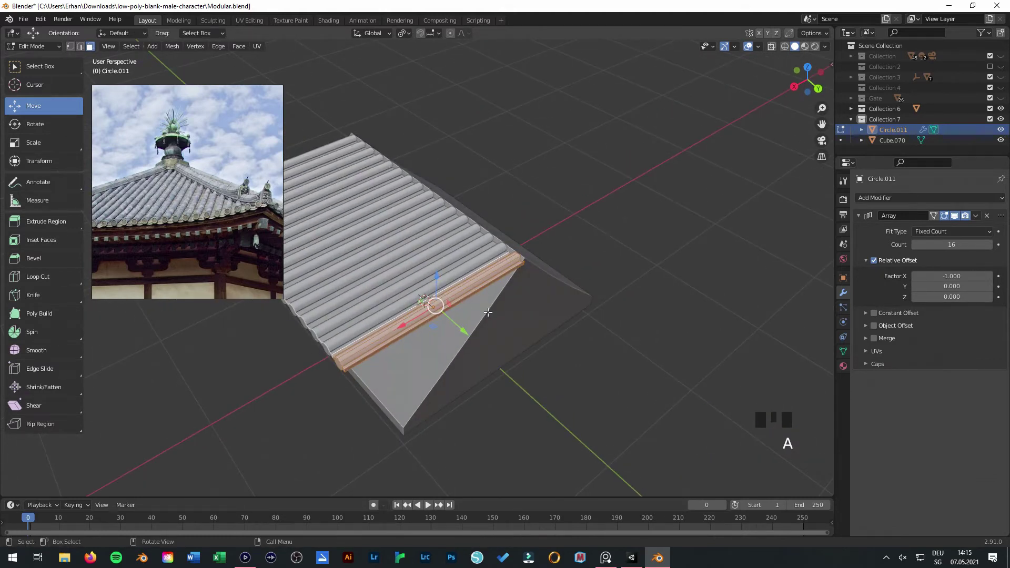
Make an in-place duplicate, Circle.013, hide it, and reselect Circle.011.
{"action": "key", "text": "ctrl+r"}
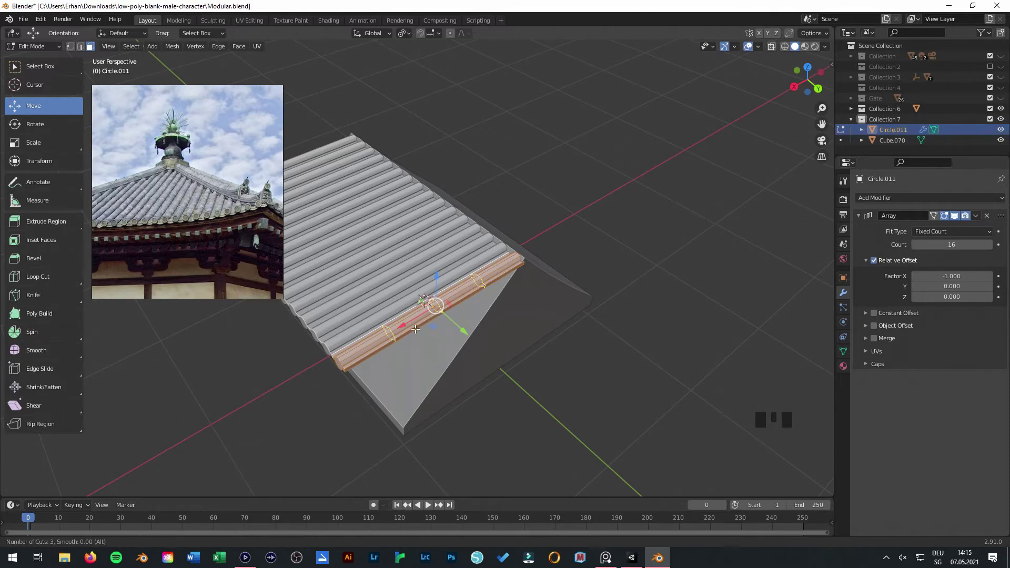
{"action": "key", "text": "Tab"}
{"action": "middle_click_drag", "start_coordinate": [423, 317], "coordinate": [461, 290]}
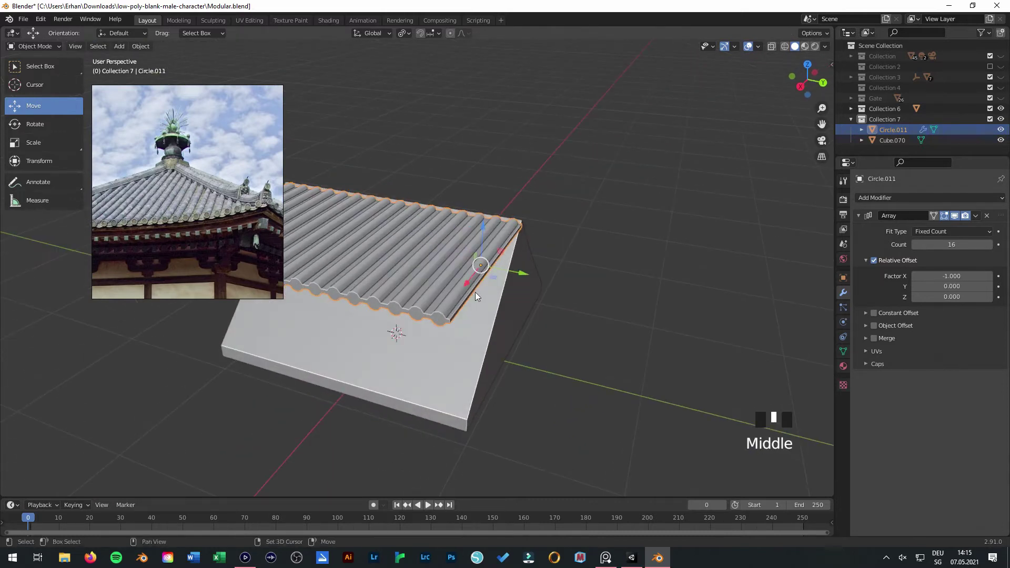
{"action": "key", "text": "shift+d"}
{"action": "right_click", "coordinate": [497, 272]}
{"action": "left_click", "coordinate": [1001, 141]}
{"action": "left_click", "coordinate": [518, 295]}
{"action": "middle_click_drag", "start_coordinate": [518, 296], "coordinate": [490, 311]}
Add three centred loop cuts across Circle.011's mesh.
{"action": "key", "text": "Tab"}
{"action": "scroll", "coordinate": [499, 289], "scroll_direction": "up", "scroll_amount": 2}
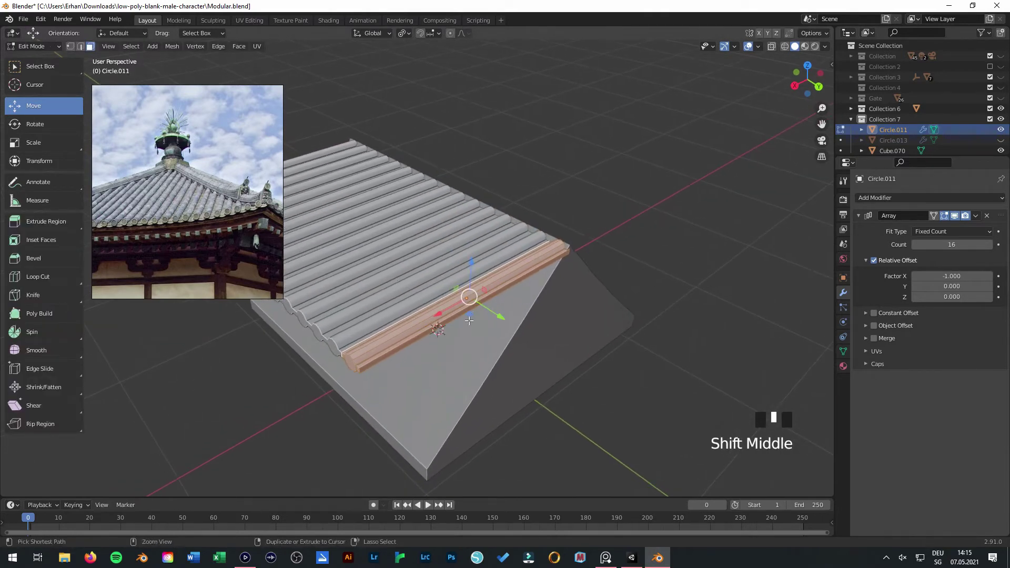
{"action": "key", "text": "ctrl+r"}
{"action": "left_click", "coordinate": [473, 318]}
{"action": "right_click", "coordinate": [485, 301]}
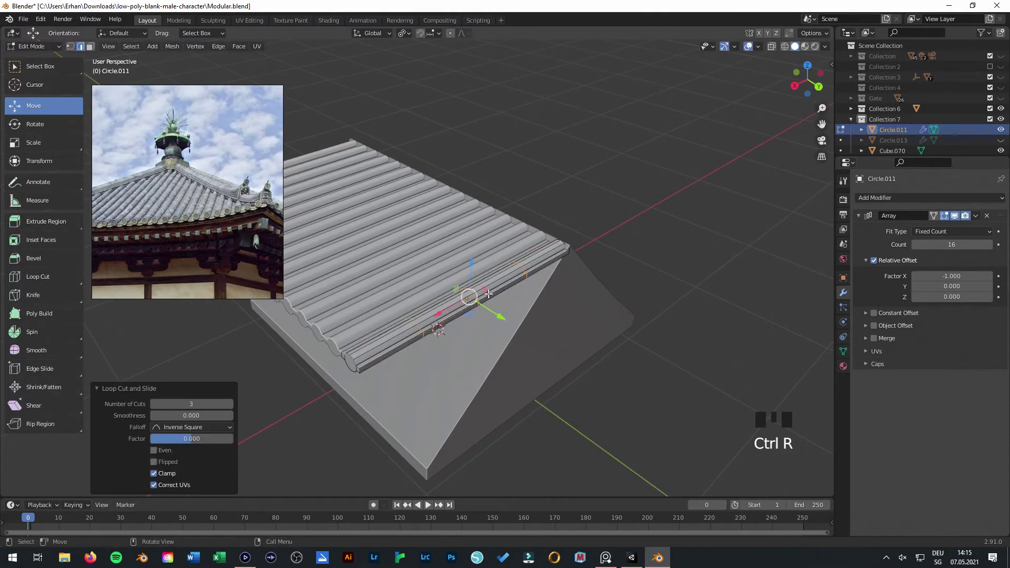
{"action": "middle_click_drag", "start_coordinate": [499, 322], "coordinate": [601, 307]}
Check the bar from front, side and back views and enter Edit Mode.
{"action": "key", "text": "Tab"}
{"action": "key", "text": "KP_1"}
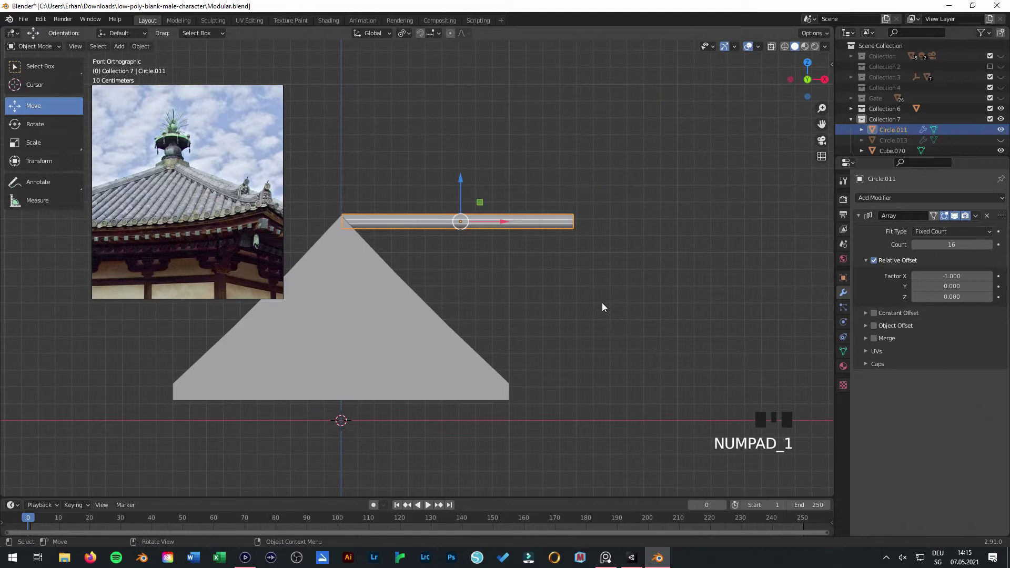
{"action": "key", "text": "Tab"}
{"action": "key", "text": "Tab"}
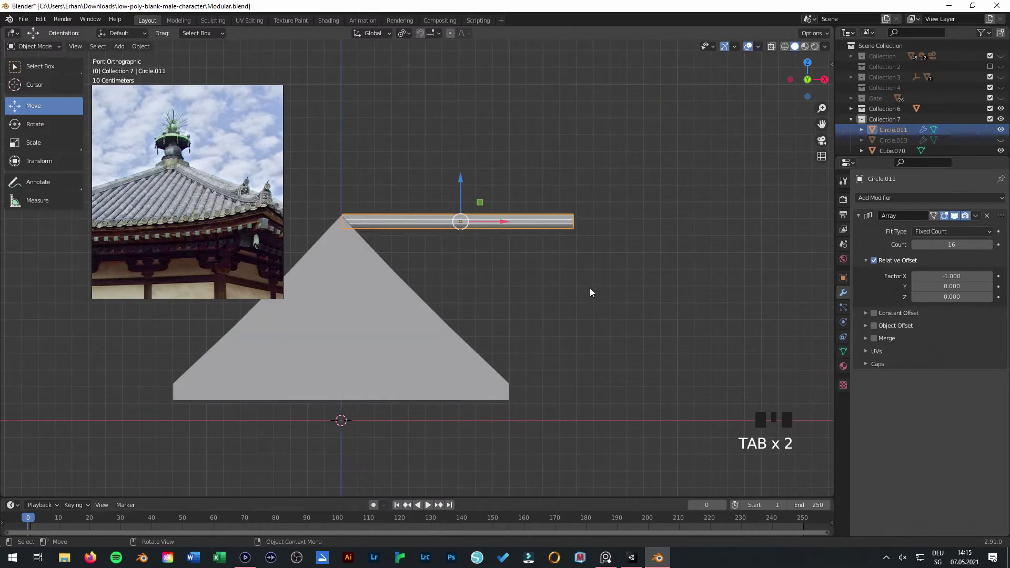
{"action": "key", "text": "KP_3"}
{"action": "key", "text": "KP_9"}
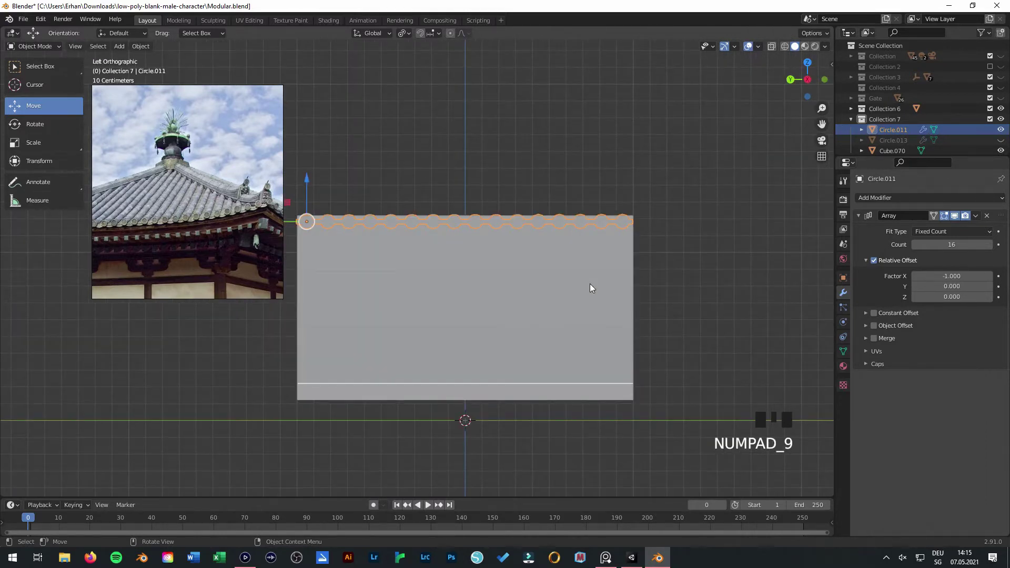
{"action": "key", "text": "KP_1"}
{"action": "key", "text": "KP_9"}
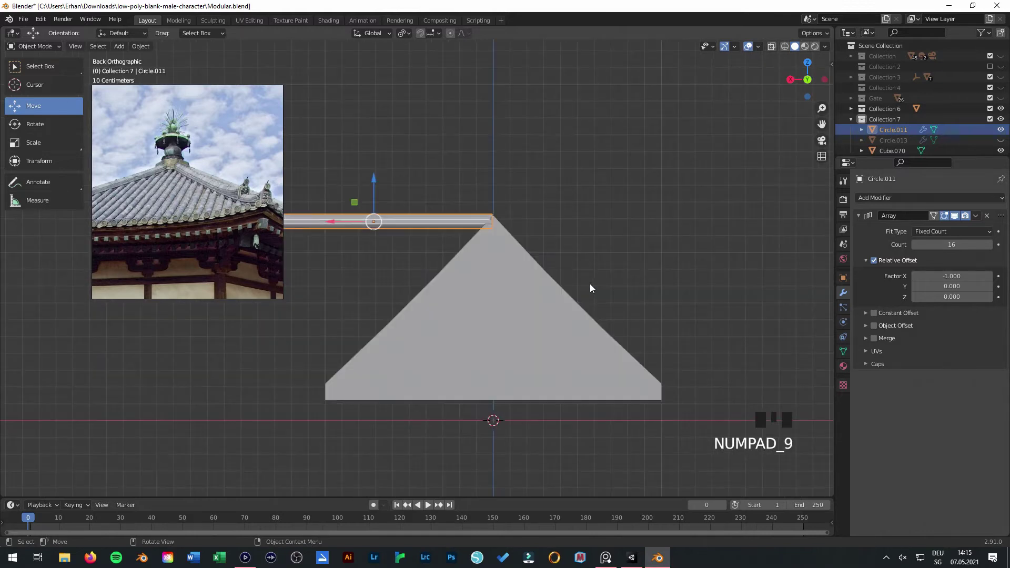
{"action": "key", "text": "Tab"}
{"action": "middle_click_drag", "start_coordinate": [494, 271], "coordinate": [593, 261], "text": "shift"}
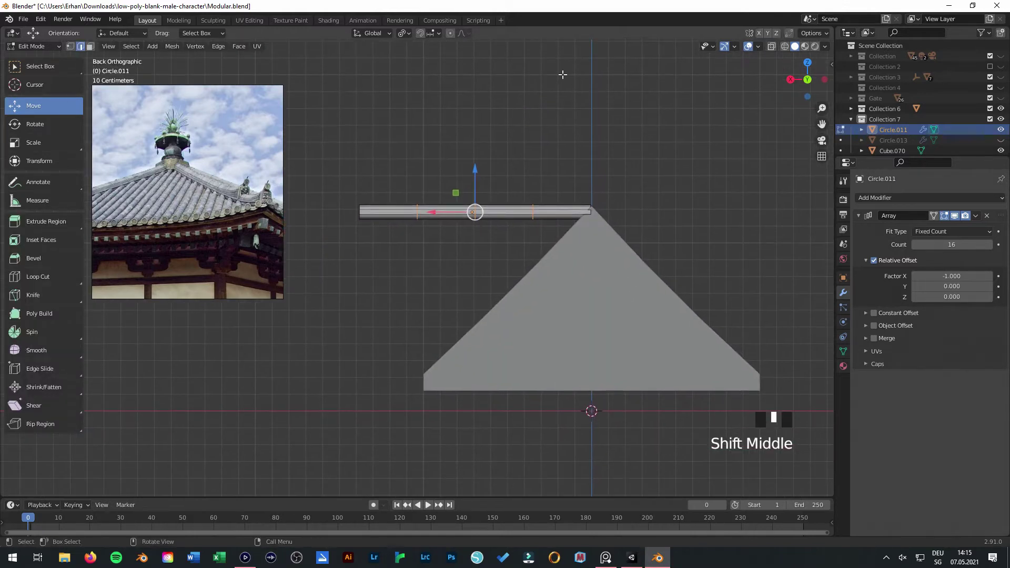
Enable proportional editing, then rotate and move the whole bar onto the sloped roof edge.
{"action": "left_click", "coordinate": [450, 33]}
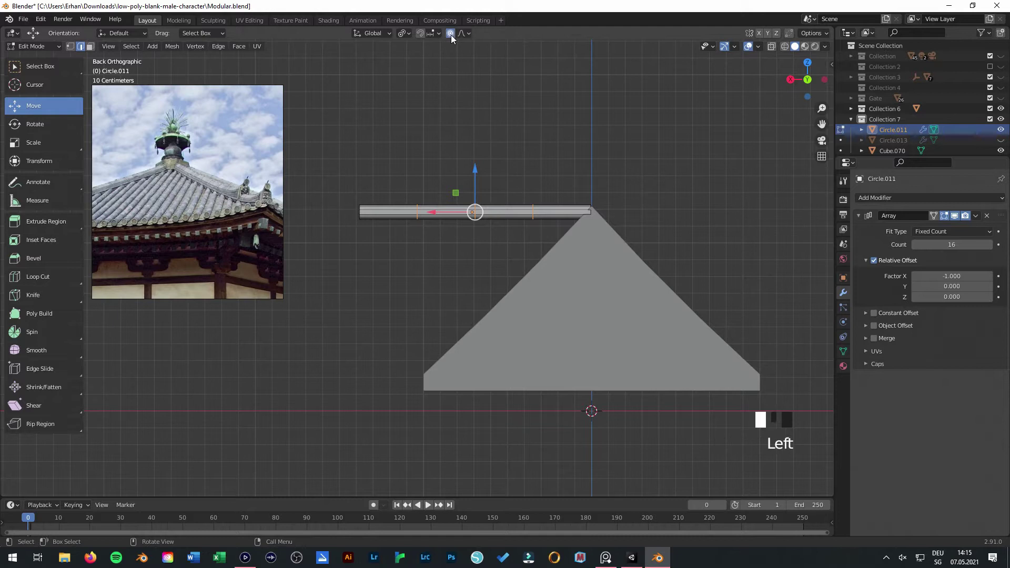
{"action": "key", "text": "a"}
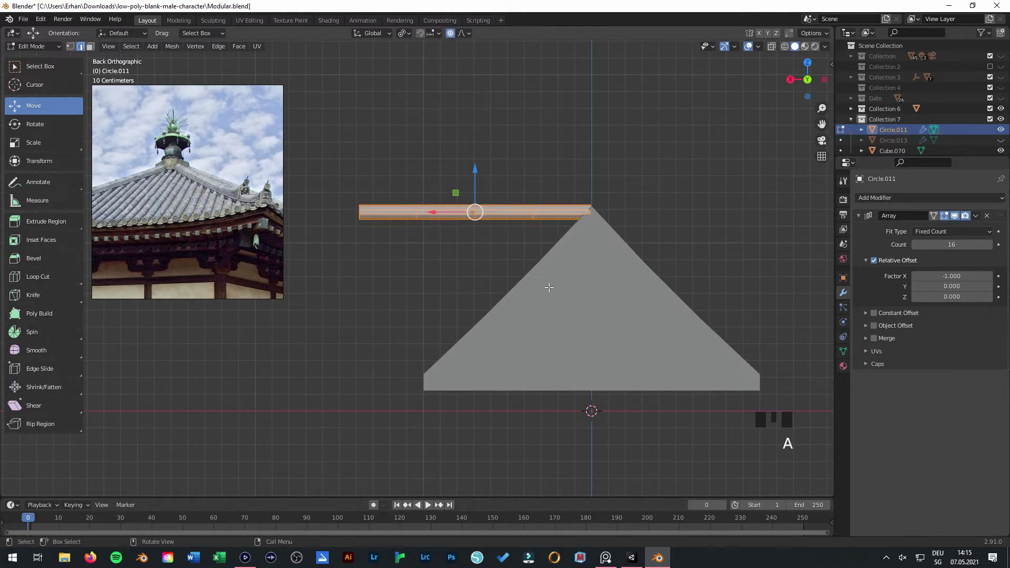
{"action": "middle_click_drag", "start_coordinate": [549, 282], "coordinate": [533, 264], "text": "shift"}
{"action": "key", "text": "r"}
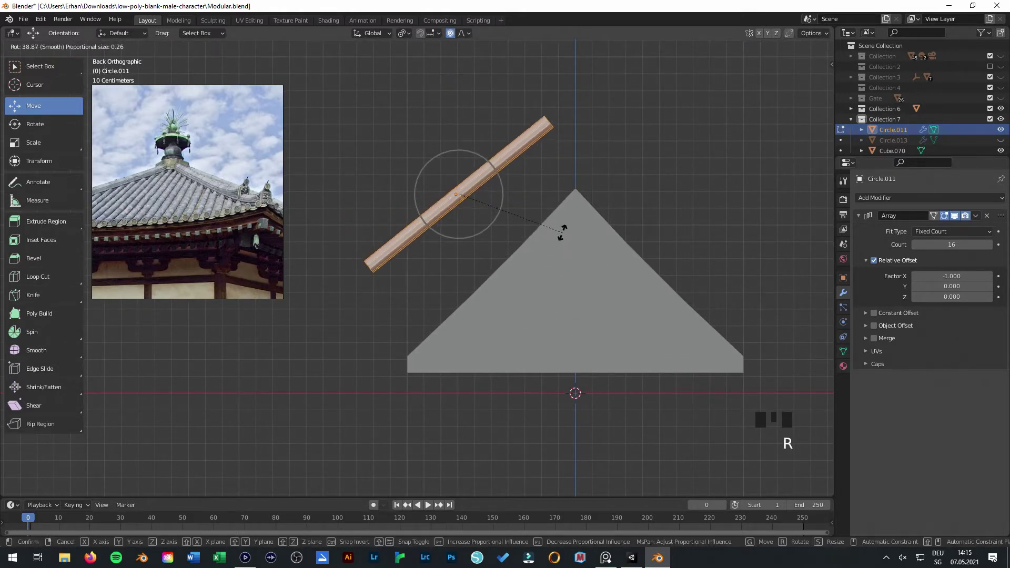
{"action": "left_click", "coordinate": [561, 232]}
{"action": "key", "text": "g"}
{"action": "left_click", "coordinate": [584, 302]}
{"action": "key", "text": "r"}
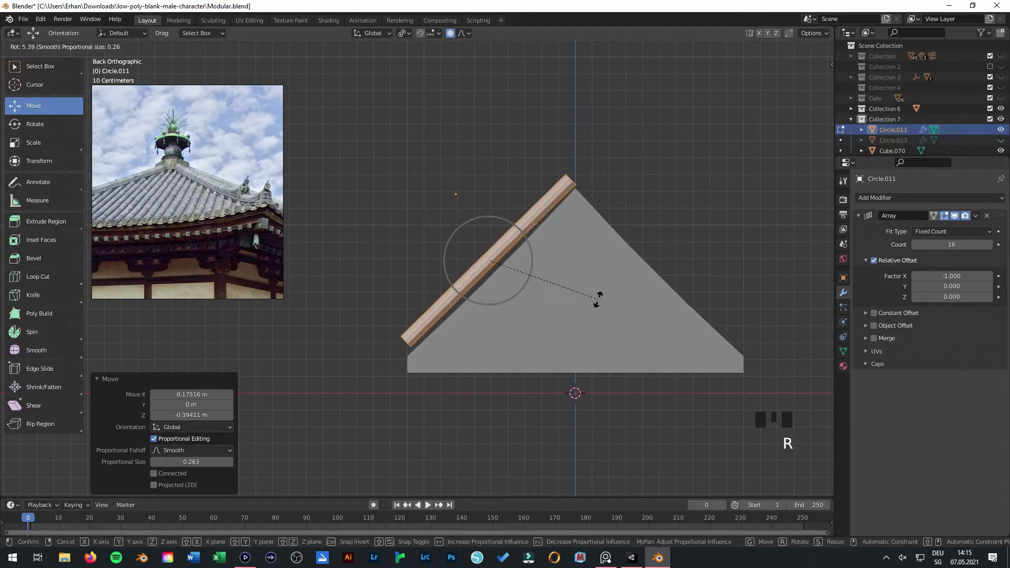
{"action": "left_click", "coordinate": [598, 299]}
{"action": "key", "text": "g"}
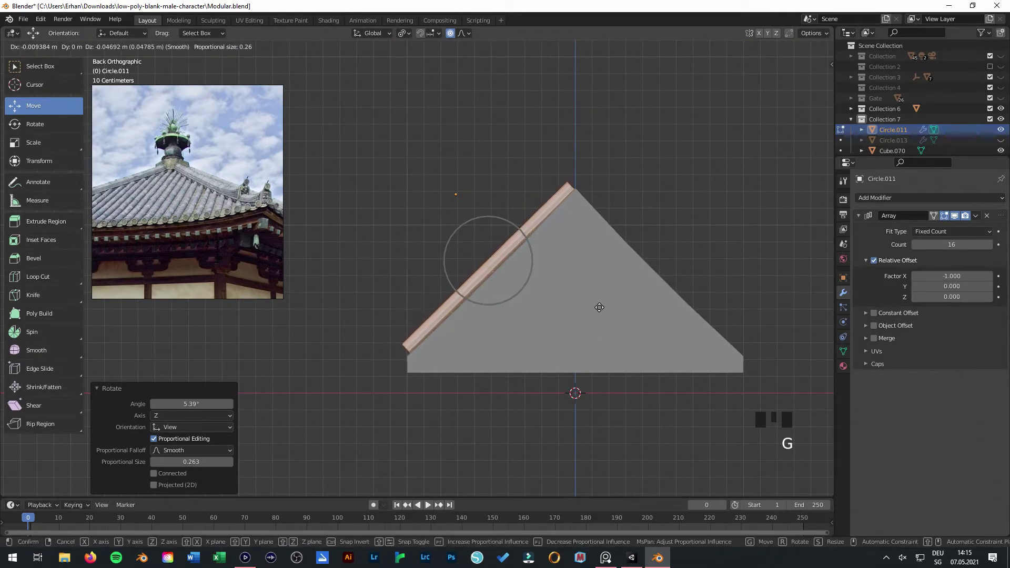
{"action": "left_click", "coordinate": [598, 307]}
{"action": "middle_click_drag", "start_coordinate": [599, 308], "coordinate": [575, 315]}
Undo that placement, widen the strip along X, and shift it about 0.11 m along X.
{"action": "key", "text": "ctrl+z"}
{"action": "key", "text": "ctrl+z"}
{"action": "key", "text": "ctrl+z"}
{"action": "key", "text": "ctrl+z"}
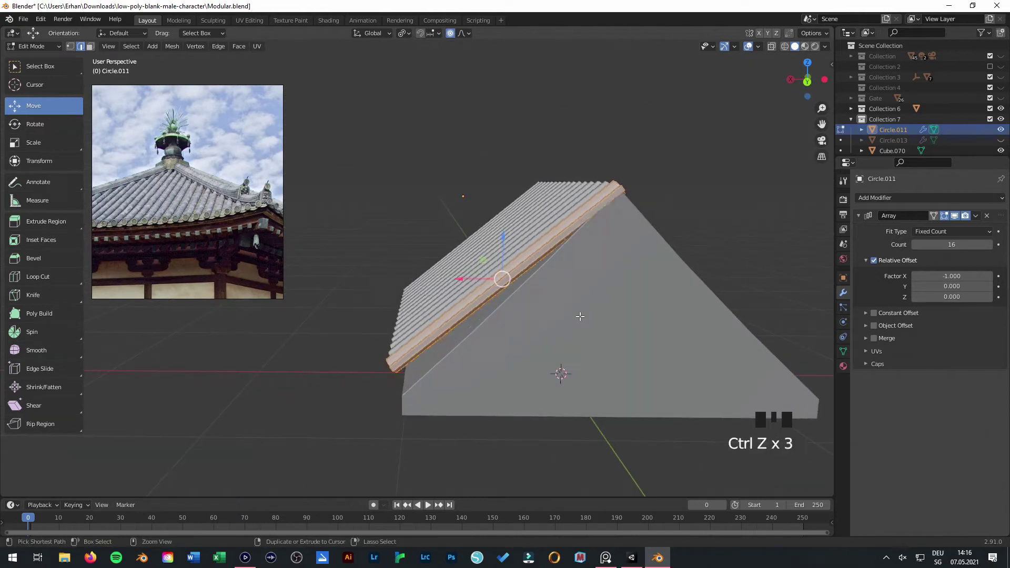
{"action": "key", "text": "ctrl+z"}
{"action": "key", "text": "KP_3"}
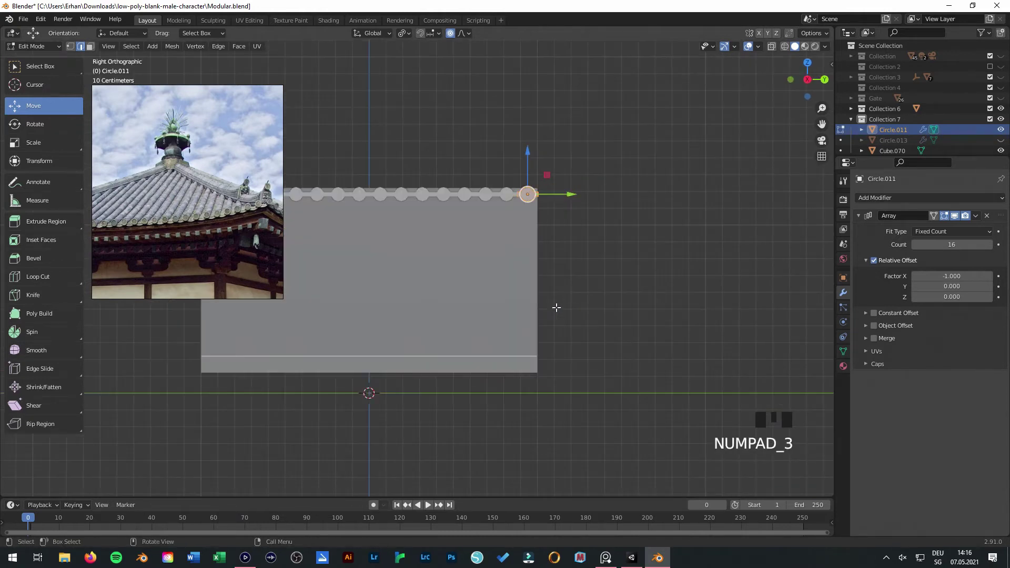
{"action": "key", "text": "KP_1"}
{"action": "middle_click_drag", "start_coordinate": [521, 293], "coordinate": [582, 307], "text": "shift"}
{"action": "left_click", "coordinate": [33, 142]}
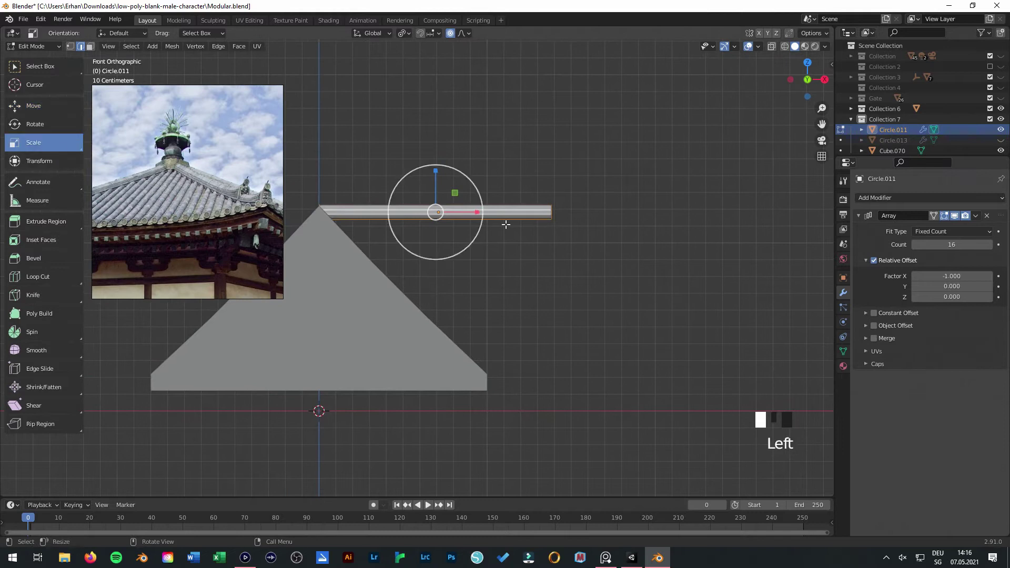
{"action": "middle_click_drag", "start_coordinate": [486, 212], "coordinate": [512, 225], "text": "shift"}
{"action": "left_click_drag", "start_coordinate": [502, 222], "coordinate": [511, 221]}
{"action": "left_click", "coordinate": [33, 105]}
{"action": "middle_click_drag", "start_coordinate": [504, 226], "coordinate": [509, 199]}
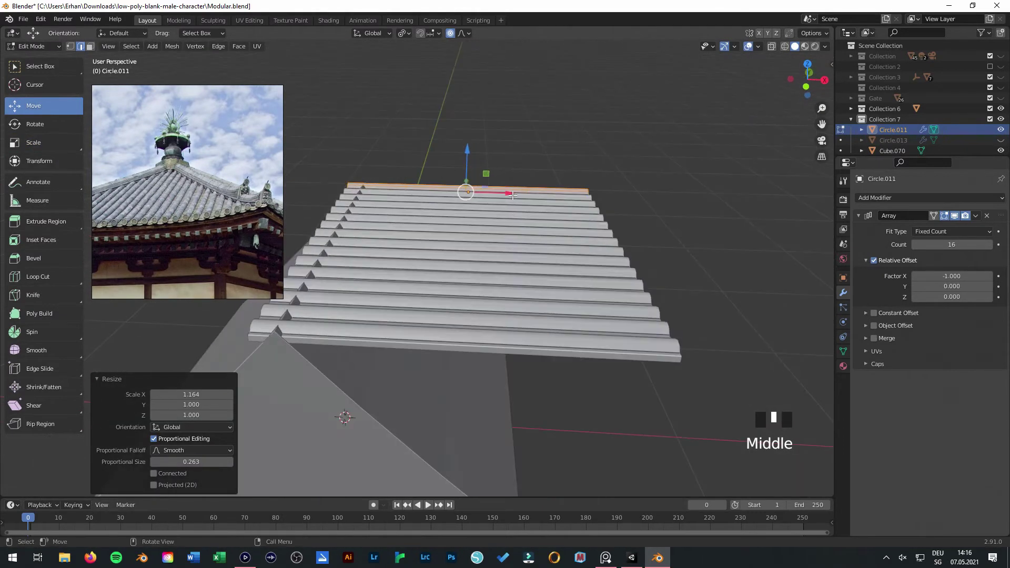
{"action": "left_click_drag", "start_coordinate": [506, 192], "coordinate": [530, 198]}
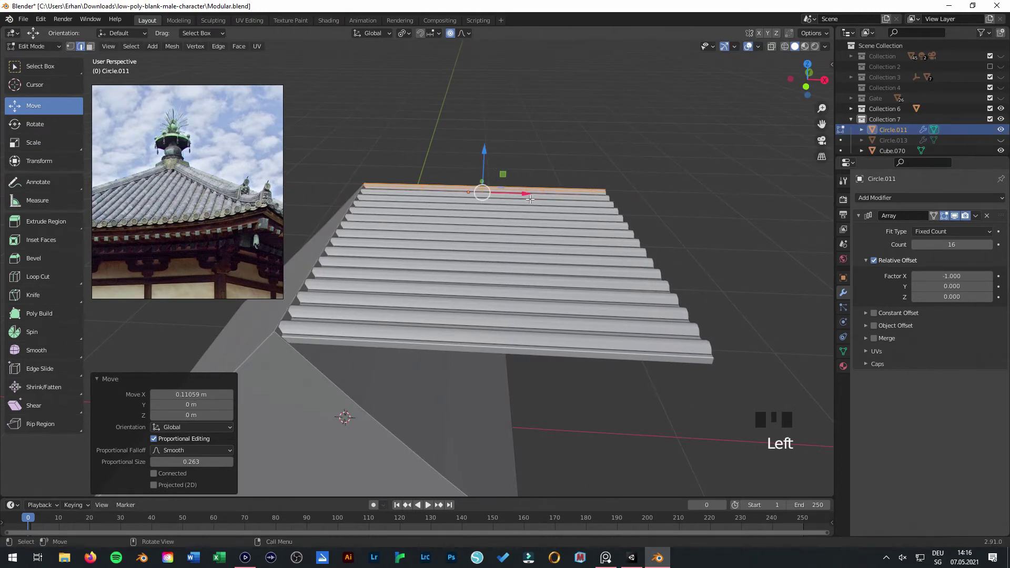
In back view, rotate and move the strip onto the left roof slope, fine-tuning its angle.
{"action": "key", "text": "KP_3"}
{"action": "key", "text": "KP_1"}
{"action": "key", "text": "KP_9"}
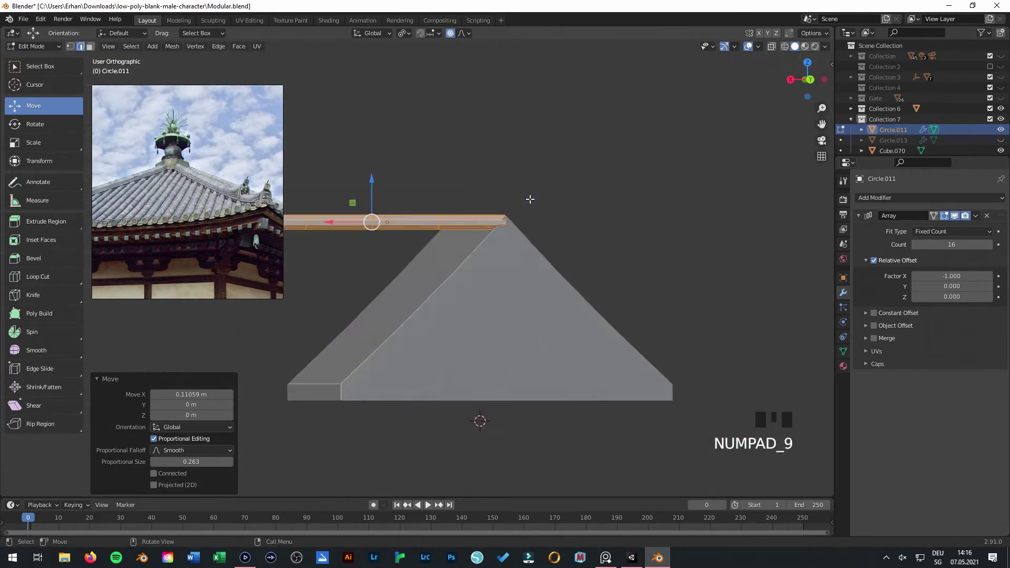
{"action": "middle_click_drag", "start_coordinate": [442, 263], "coordinate": [493, 277], "text": "shift"}
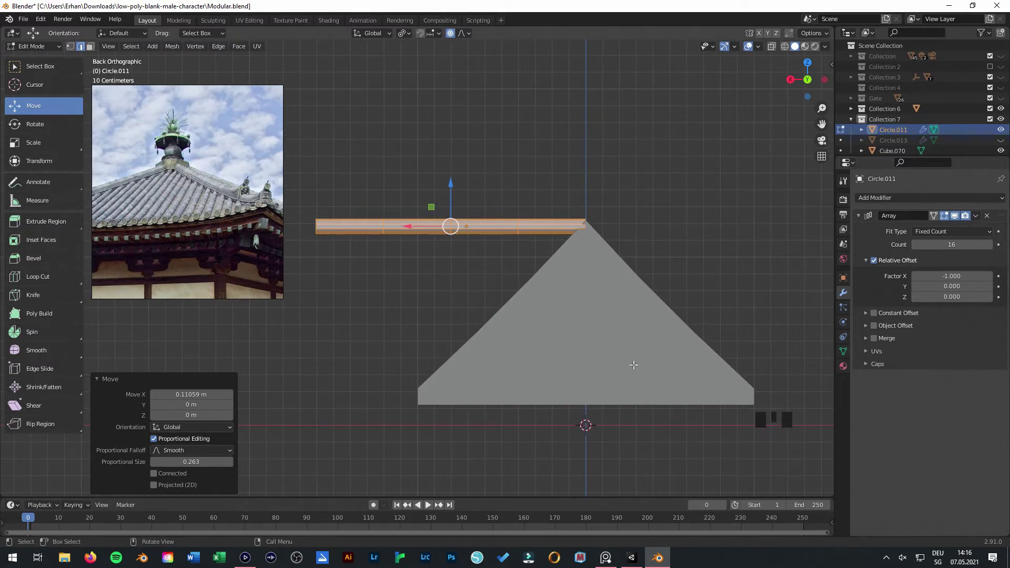
{"action": "key", "text": "r"}
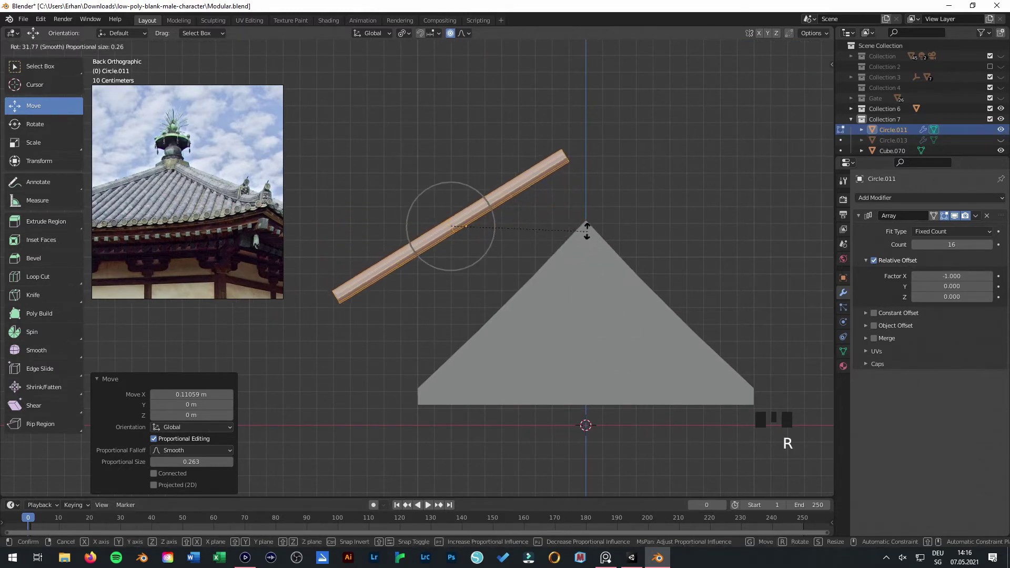
{"action": "left_click", "coordinate": [584, 221]}
{"action": "key", "text": "g"}
{"action": "left_click", "coordinate": [626, 302]}
{"action": "key", "text": "r"}
{"action": "left_click", "coordinate": [643, 317]}
{"action": "key", "text": "g"}
{"action": "left_click", "coordinate": [644, 322]}
{"action": "middle_click_drag", "start_coordinate": [644, 321], "coordinate": [555, 336]}
Inspect the tiled slope from side, front and back views.
{"action": "key", "text": "KP_3"}
{"action": "key", "text": "KP_1"}
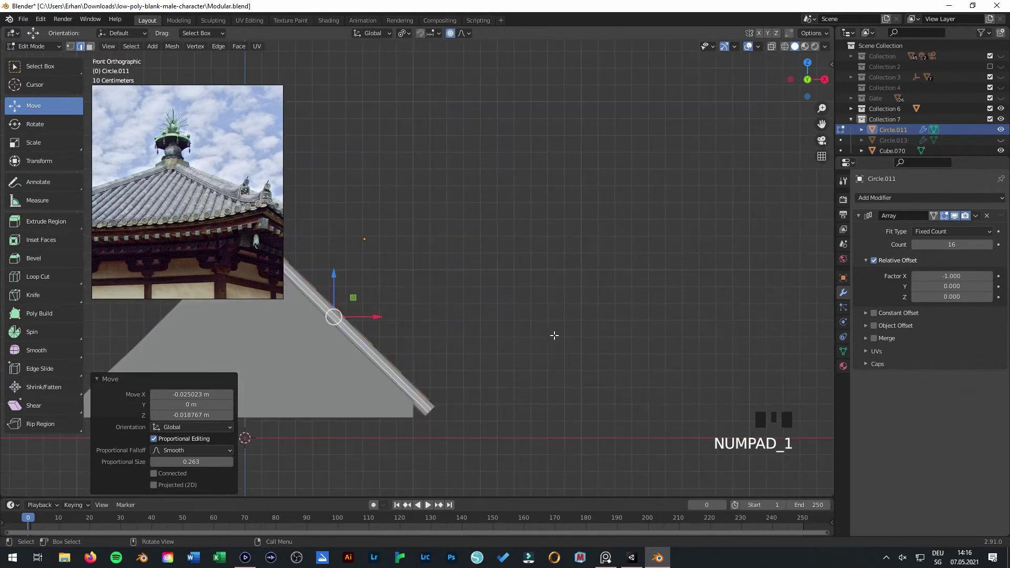
{"action": "key", "text": "KP_9"}
{"action": "scroll", "coordinate": [458, 183], "scroll_direction": "up", "scroll_amount": 2}
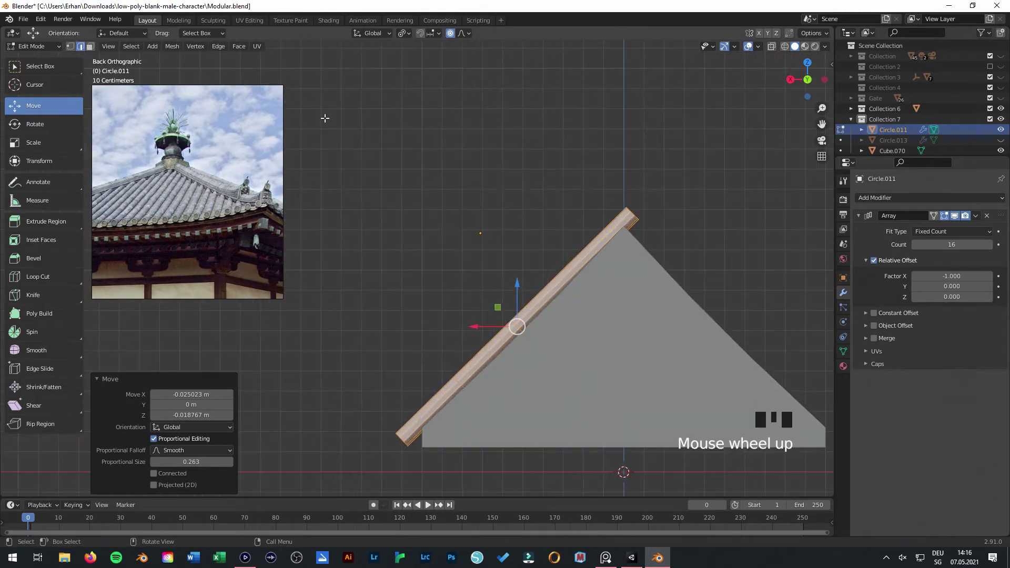
{"action": "mouse_move", "coordinate": [599, 358]}
{"action": "middle_mouse_down", "text": "shift"}
{"action": "mouse_move", "coordinate": [547, 301]}
{"action": "mouse_move", "coordinate": [515, 298]}
{"action": "middle_mouse_up", "text": "shift"}
Switch to wireframe, enable proportional editing and box-select the strip's middle vertices.
{"action": "key", "text": "z"}
{"action": "left_click", "coordinate": [540, 295]}
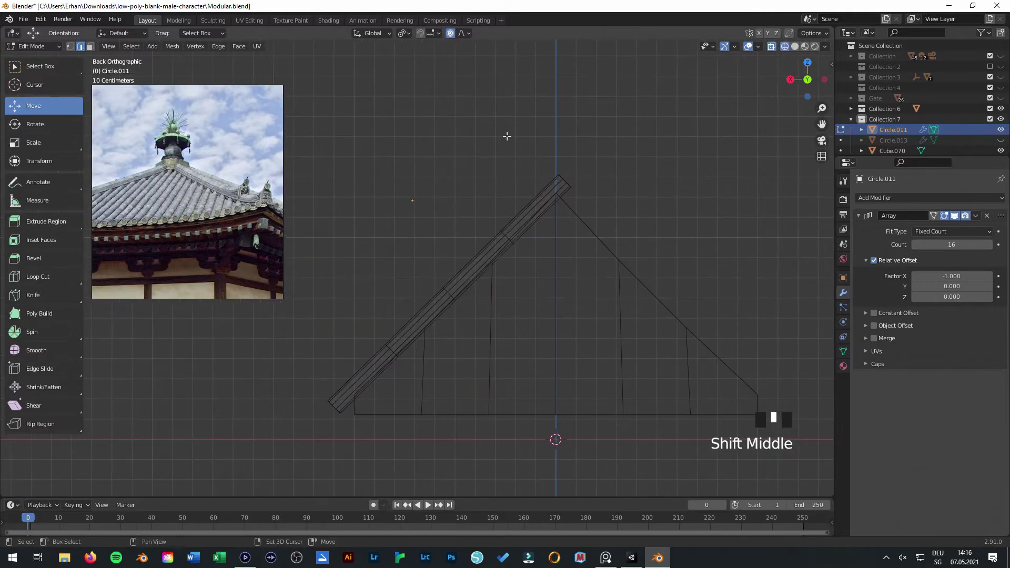
{"action": "left_click", "coordinate": [450, 33]}
{"action": "key", "text": "b"}
{"action": "left_click_drag", "start_coordinate": [360, 207], "coordinate": [520, 365]}
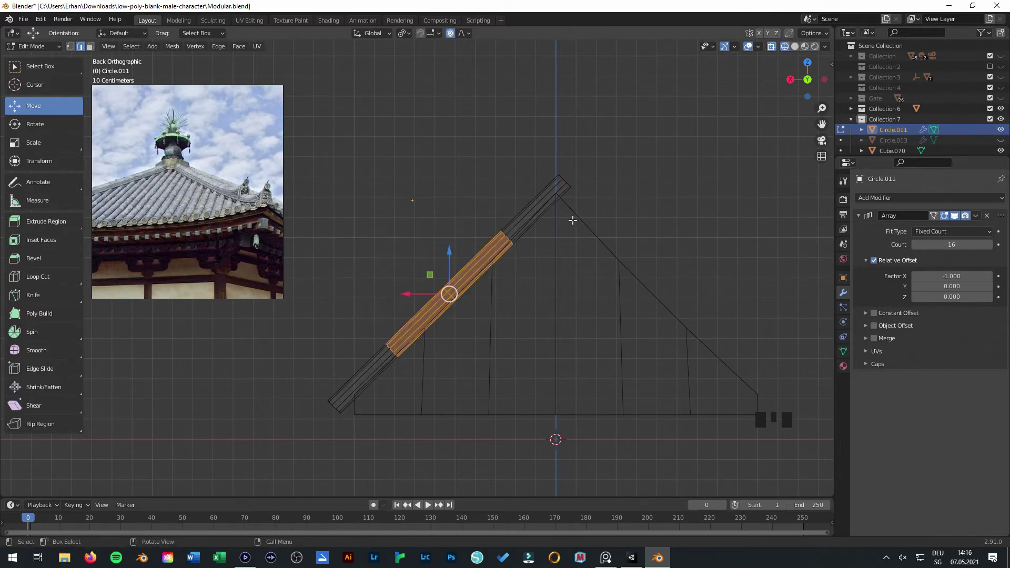
{"action": "middle_click_drag", "start_coordinate": [532, 315], "coordinate": [609, 329]}
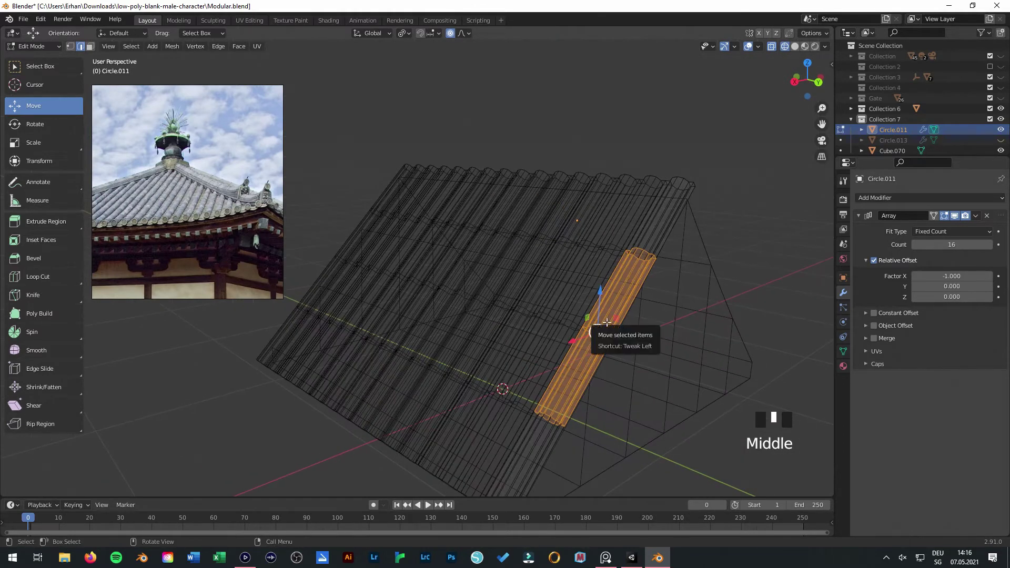
{"action": "key", "text": "KP_1"}
{"action": "key", "text": "KP_9"}
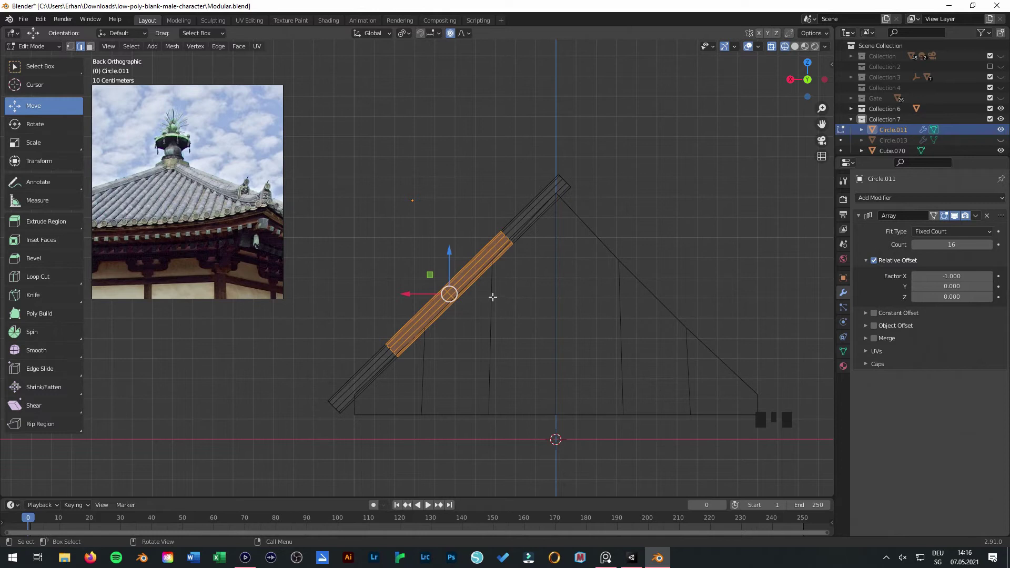
Pull the middle vertices down into a gentle sag, tuning the proportional falloff radius.
{"action": "key", "text": "g"}
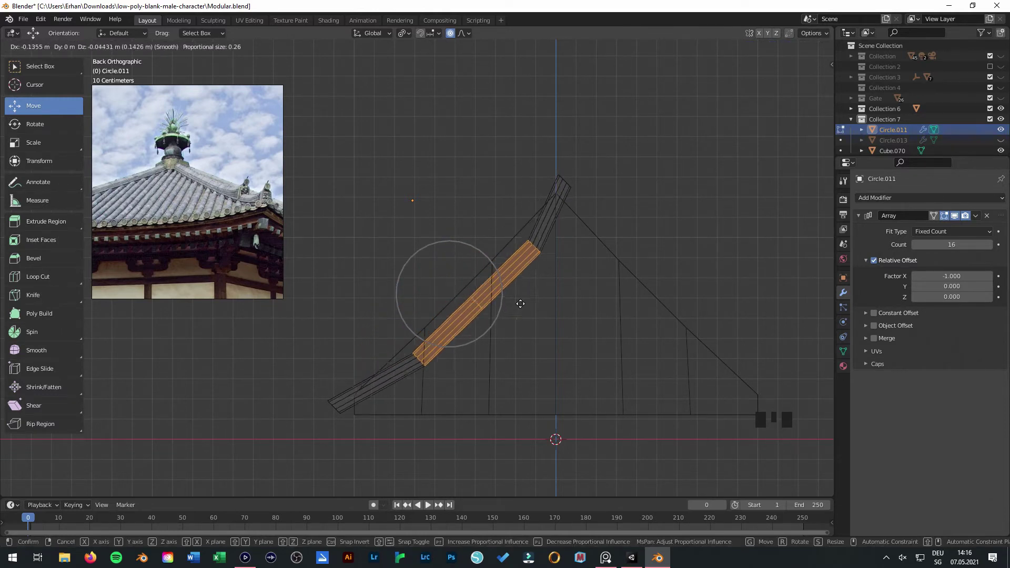
{"action": "scroll", "coordinate": [504, 302], "scroll_direction": "down", "scroll_amount": 3}
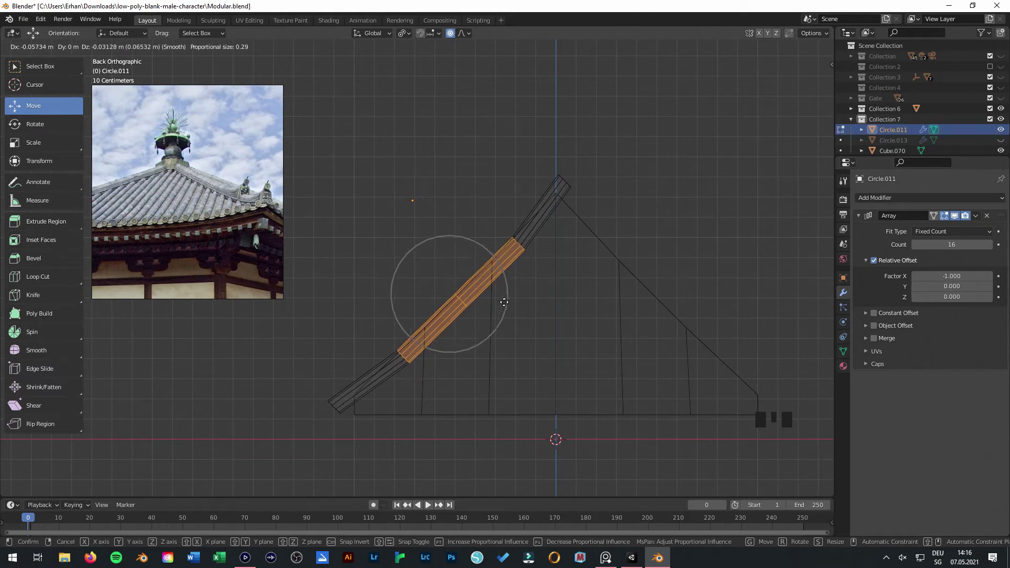
{"action": "scroll", "coordinate": [504, 302], "scroll_direction": "down", "scroll_amount": 6}
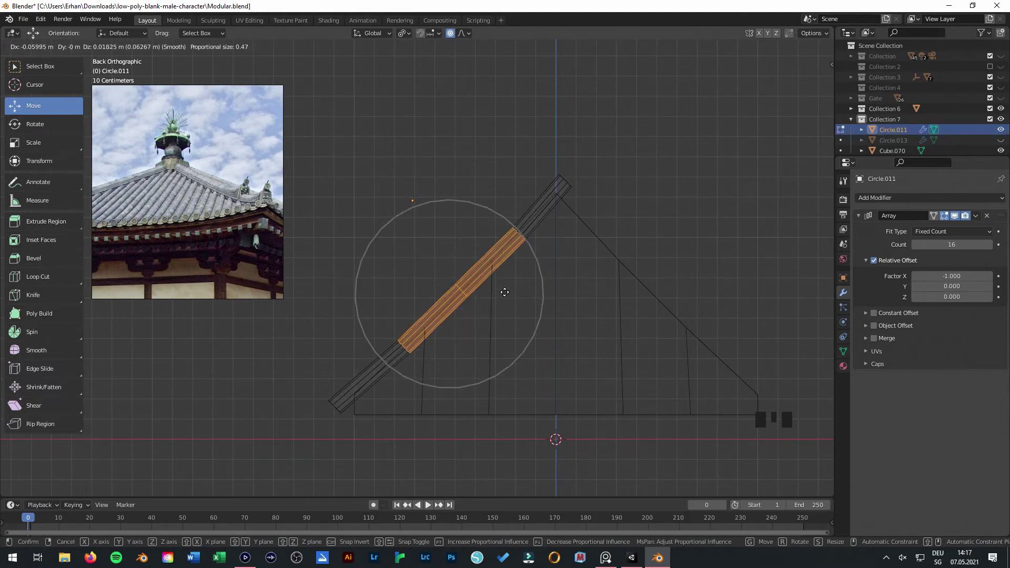
{"action": "scroll", "coordinate": [508, 317], "scroll_direction": "down", "scroll_amount": 3}
{"action": "scroll", "coordinate": [504, 310], "scroll_direction": "up", "scroll_amount": 6}
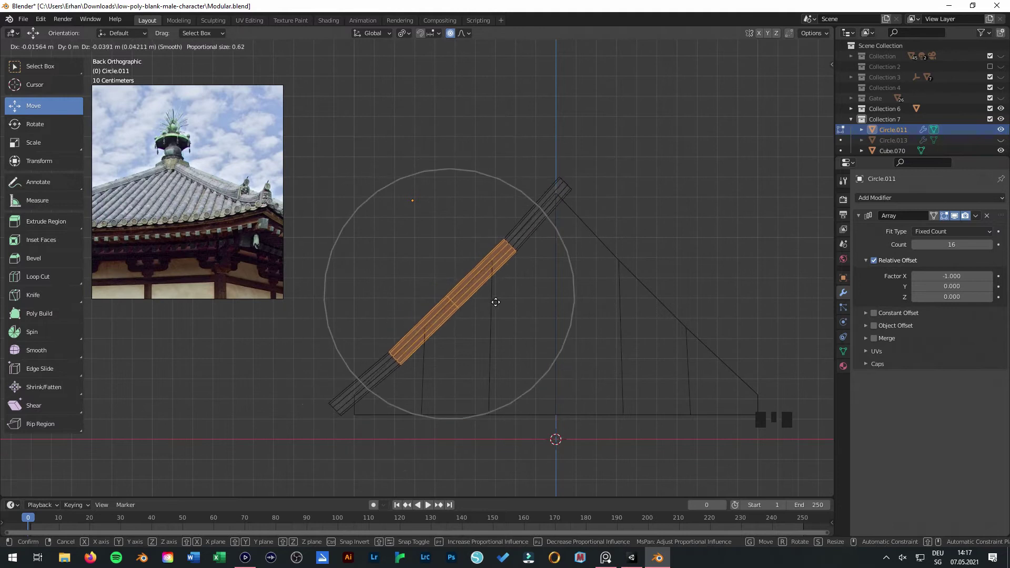
{"action": "scroll", "coordinate": [498, 304], "scroll_direction": "down", "scroll_amount": 1}
{"action": "scroll", "coordinate": [496, 303], "scroll_direction": "up", "scroll_amount": 7}
{"action": "scroll", "coordinate": [495, 302], "scroll_direction": "up", "scroll_amount": 4}
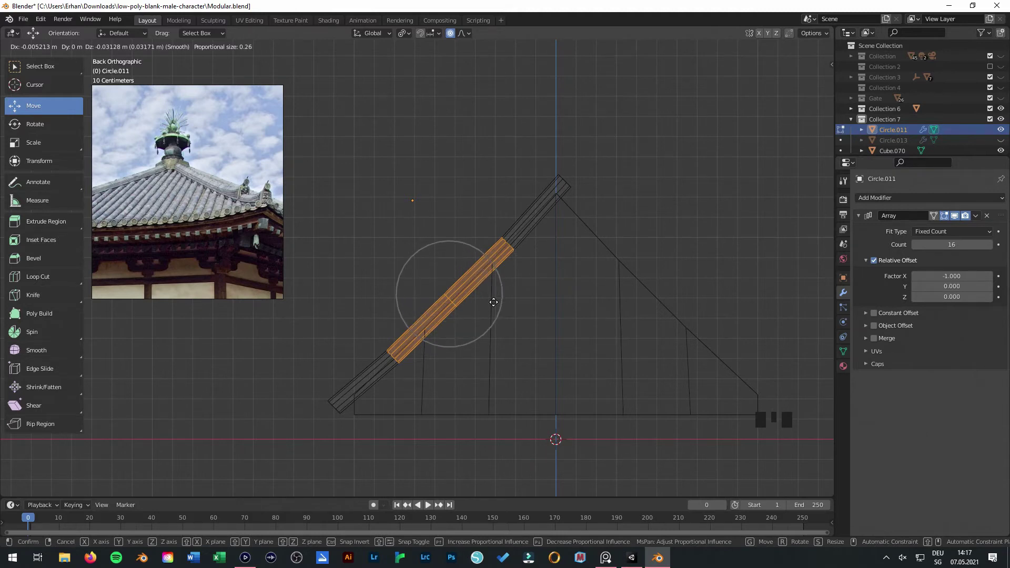
{"action": "scroll", "coordinate": [492, 302], "scroll_direction": "up", "scroll_amount": 3}
{"action": "scroll", "coordinate": [492, 303], "scroll_direction": "down", "scroll_amount": 11}
{"action": "scroll", "coordinate": [491, 302], "scroll_direction": "down", "scroll_amount": 2}
{"action": "scroll", "coordinate": [492, 302], "scroll_direction": "up", "scroll_amount": 4}
{"action": "left_click", "coordinate": [492, 303]}
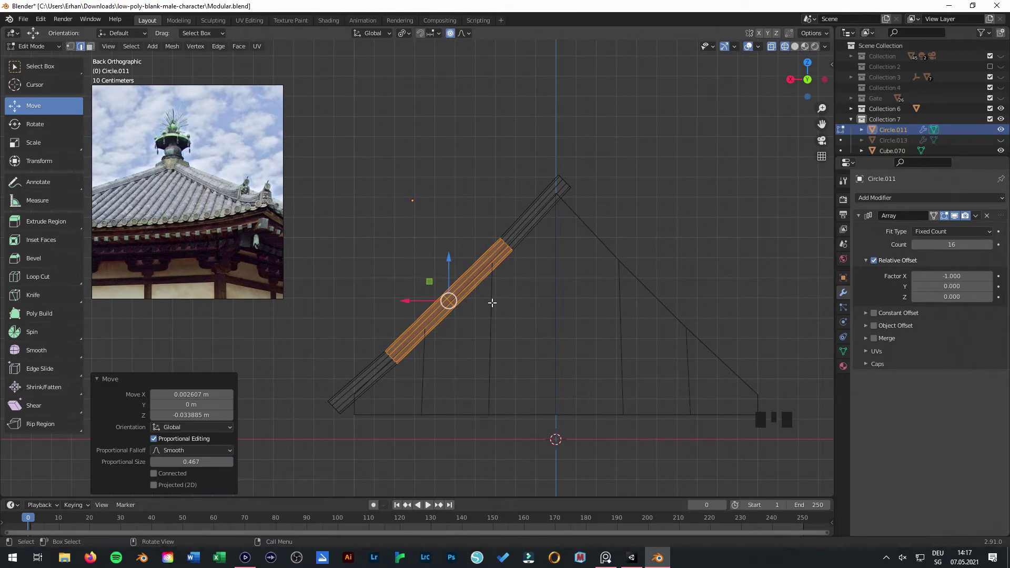
Reselect vertices at the strip's middle and refine the sag with soft falloff.
{"action": "left_click", "coordinate": [628, 193]}
{"action": "key", "text": "b"}
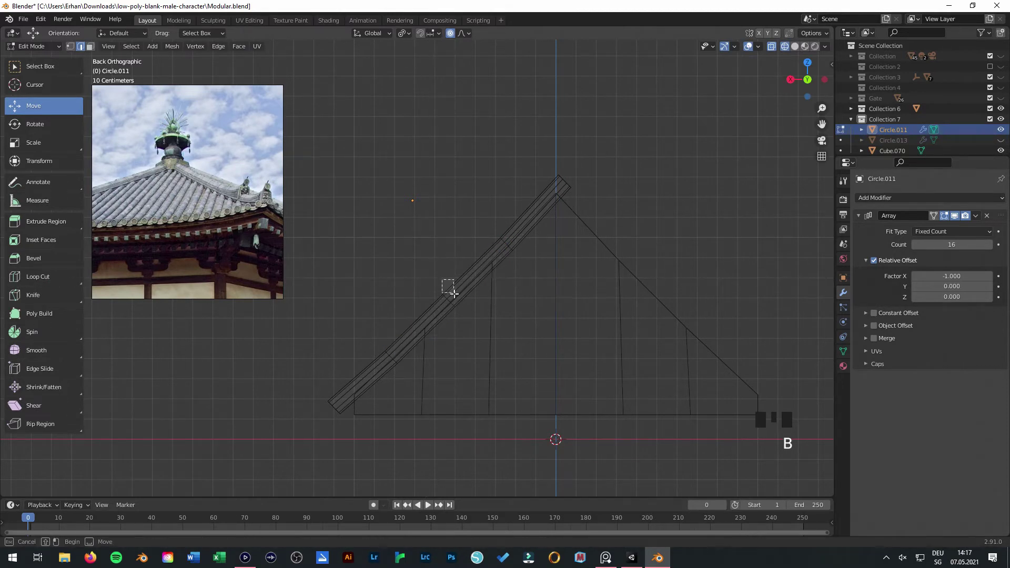
{"action": "left_click_drag", "start_coordinate": [466, 322], "coordinate": [465, 322]}
{"action": "key", "text": "g"}
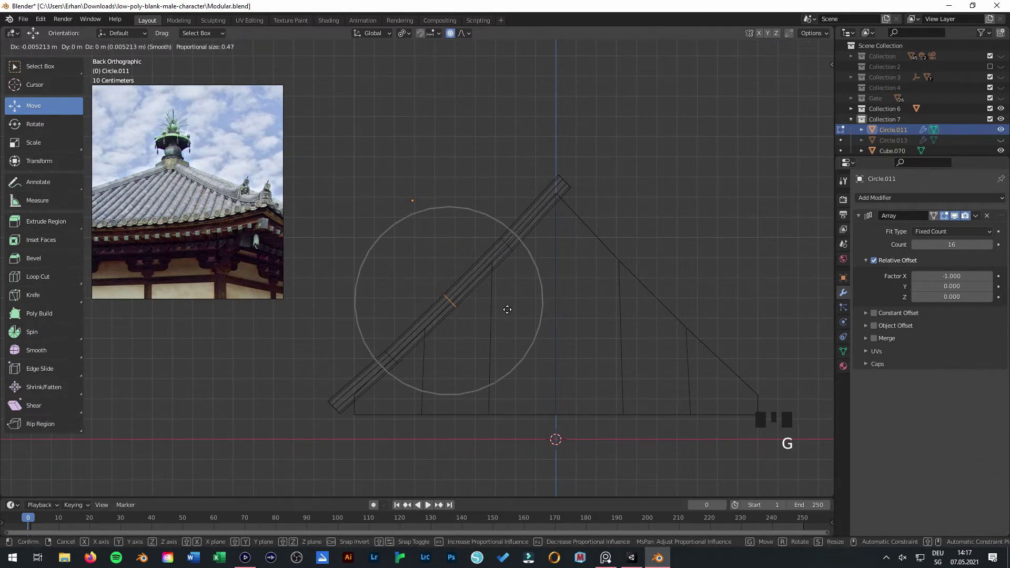
{"action": "scroll", "coordinate": [508, 311], "scroll_direction": "down", "scroll_amount": 8}
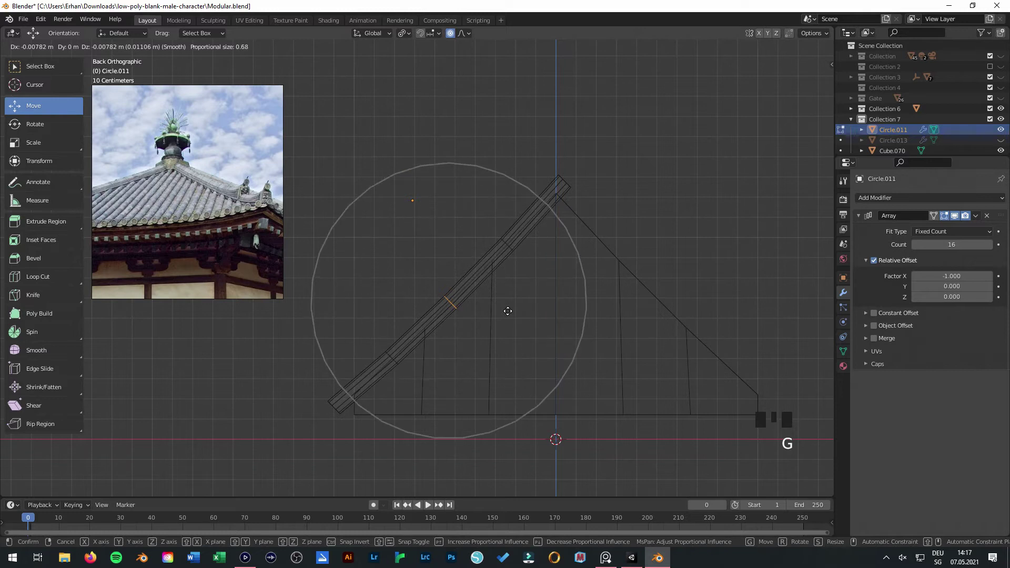
{"action": "left_click", "coordinate": [508, 311]}
Return to object mode in solid shading and save Modular.blend.
{"action": "key", "text": "Tab"}
{"action": "mouse_move", "coordinate": [507, 311]}
{"action": "middle_mouse_down"}
{"action": "mouse_move", "coordinate": [566, 333]}
{"action": "mouse_move", "coordinate": [597, 327]}
{"action": "middle_mouse_up"}
{"action": "key", "text": "z"}
{"action": "left_click", "coordinate": [643, 324]}
{"action": "left_click", "coordinate": [627, 159]}
{"action": "scroll", "coordinate": [544, 291], "scroll_direction": "down", "scroll_amount": 3}
{"action": "key", "text": "ctrl+s"}
{"action": "mouse_move", "coordinate": [544, 291]}
{"action": "middle_mouse_down"}
{"action": "mouse_move", "coordinate": [499, 345]}
{"action": "mouse_move", "coordinate": [483, 346]}
{"action": "mouse_move", "coordinate": [567, 340]}
{"action": "mouse_move", "coordinate": [568, 367]}
{"action": "mouse_move", "coordinate": [402, 345]}
{"action": "middle_mouse_up"}
In front view, nudge the tiled panel Circle.011 into a new position.
{"action": "left_click", "coordinate": [446, 314]}
{"action": "key", "text": "KP_1"}
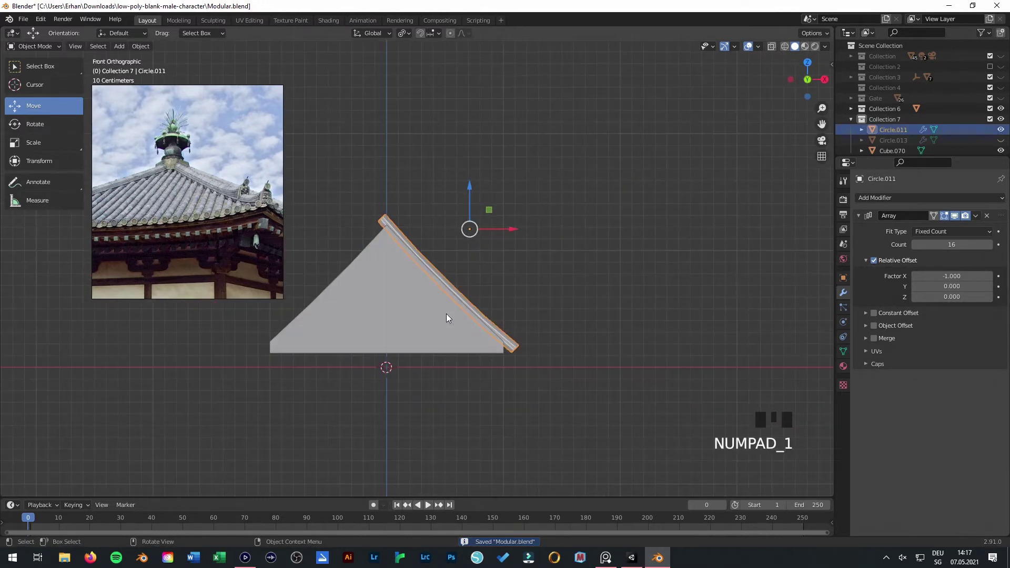
{"action": "key", "text": "g"}
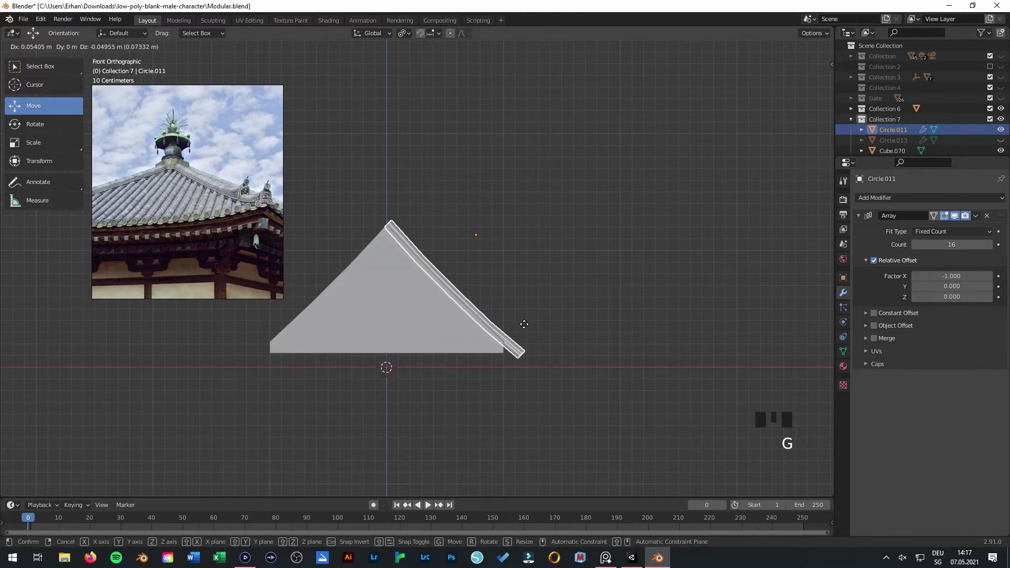
{"action": "left_click", "coordinate": [523, 326]}
{"action": "left_click", "coordinate": [561, 364]}
{"action": "mouse_move", "coordinate": [560, 364]}
{"action": "middle_mouse_down"}
{"action": "mouse_move", "coordinate": [573, 362]}
{"action": "mouse_move", "coordinate": [409, 370]}
{"action": "mouse_move", "coordinate": [489, 419]}
{"action": "mouse_move", "coordinate": [564, 373]}
{"action": "middle_mouse_up"}
From top view, duplicate the tiled panel and rotate the copy exactly 180°.
{"action": "left_click", "coordinate": [495, 338]}
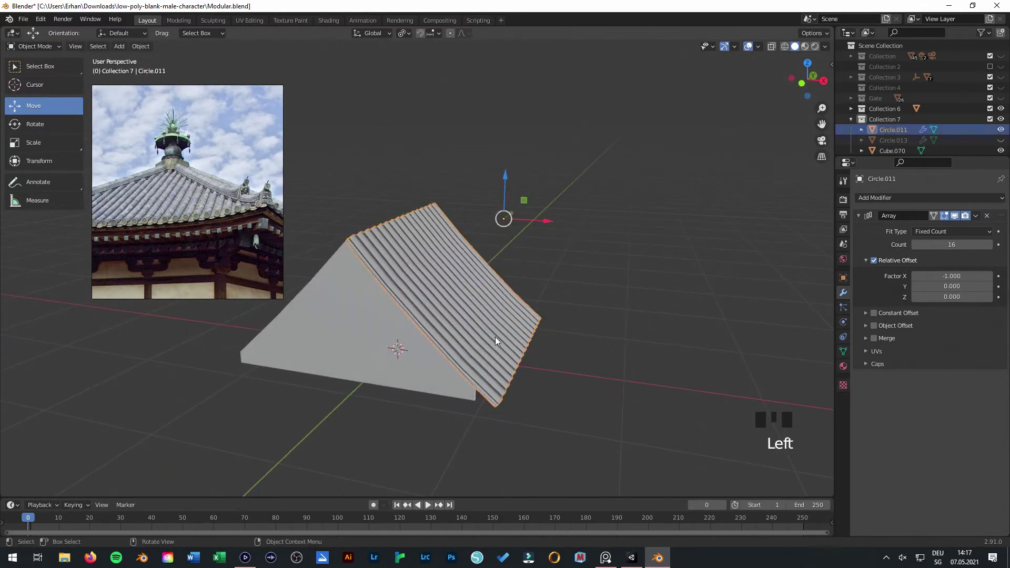
{"action": "key", "text": "KP_7"}
{"action": "middle_click_drag", "start_coordinate": [495, 340], "coordinate": [526, 349], "text": "shift"}
{"action": "key", "text": "shift+d"}
{"action": "key", "text": "r"}
{"action": "left_click", "coordinate": [559, 424]}
{"action": "left_click", "coordinate": [185, 449]}
{"action": "type", "text": "180"}
{"action": "key", "text": "Return"}
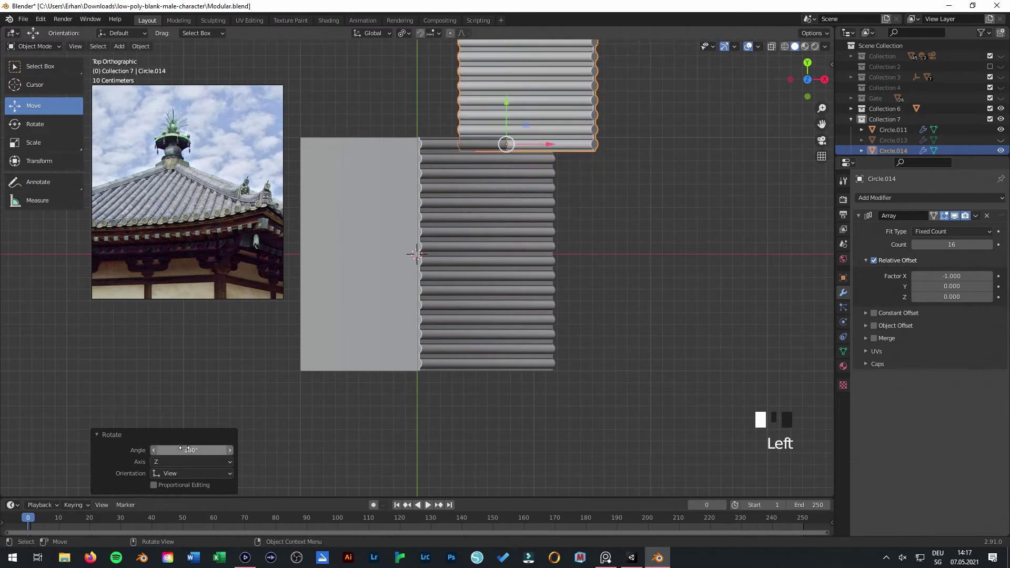
Move the rotated copy onto the opposite roof slope and raise it slightly.
{"action": "middle_click_drag", "start_coordinate": [520, 224], "coordinate": [522, 134], "text": "shift"}
{"action": "left_click_drag", "start_coordinate": [504, 140], "coordinate": [370, 393], "text": "ctrl"}
{"action": "middle_click_drag", "start_coordinate": [370, 393], "coordinate": [367, 250]}
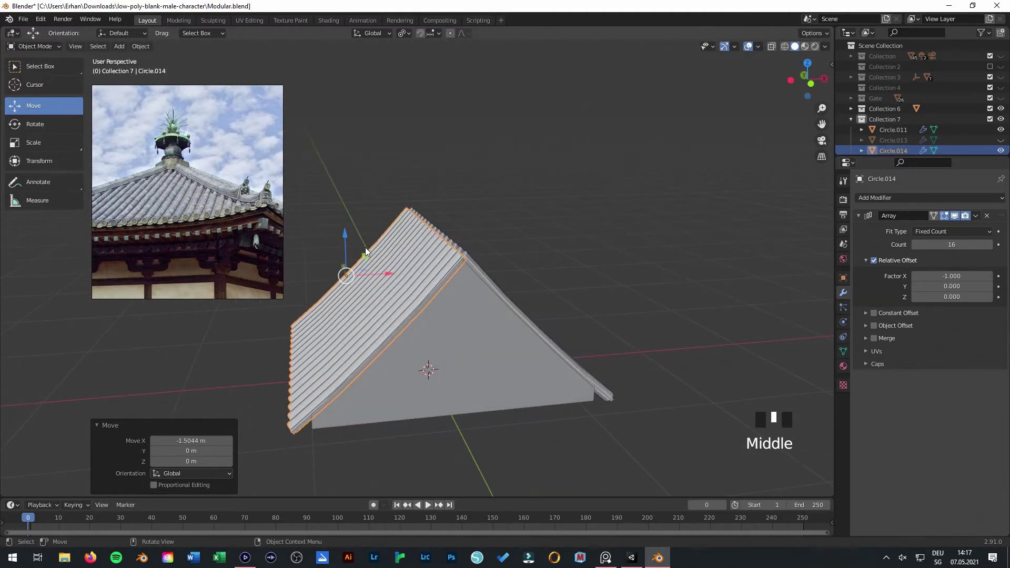
{"action": "left_click_drag", "start_coordinate": [346, 229], "coordinate": [347, 222]}
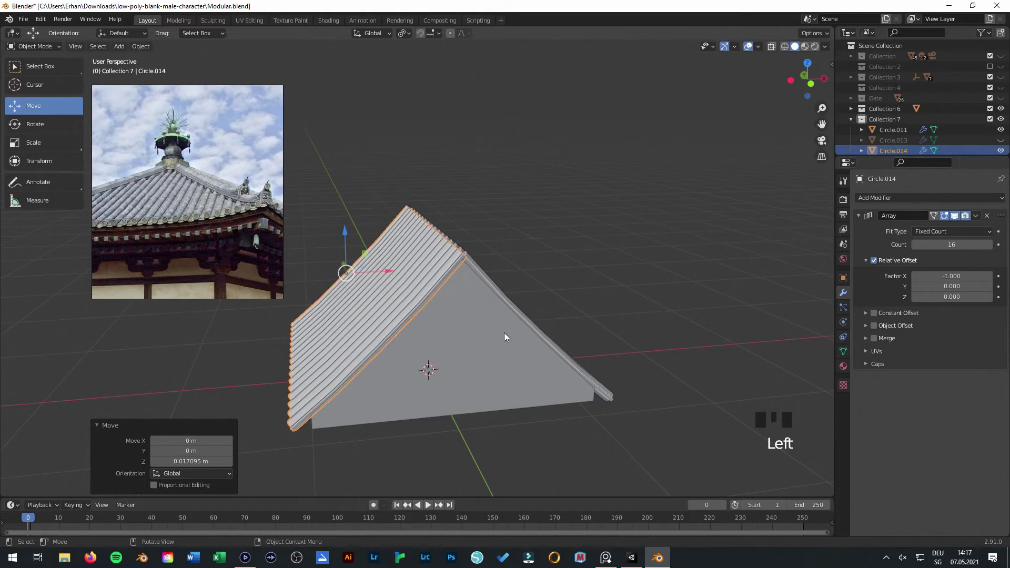
In front view, shift the tiled panel down snugly against the sloping ridge edge.
{"action": "key", "text": "KP_1"}
{"action": "scroll", "coordinate": [504, 333], "scroll_direction": "up", "scroll_amount": 3}
{"action": "middle_click_drag", "start_coordinate": [585, 323], "coordinate": [488, 250], "text": "shift"}
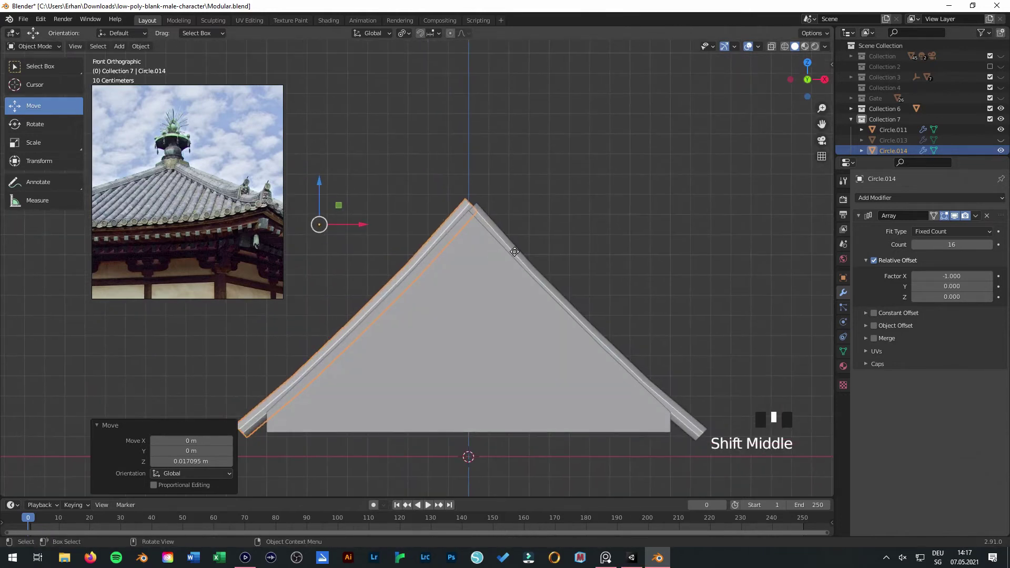
{"action": "key", "text": "g"}
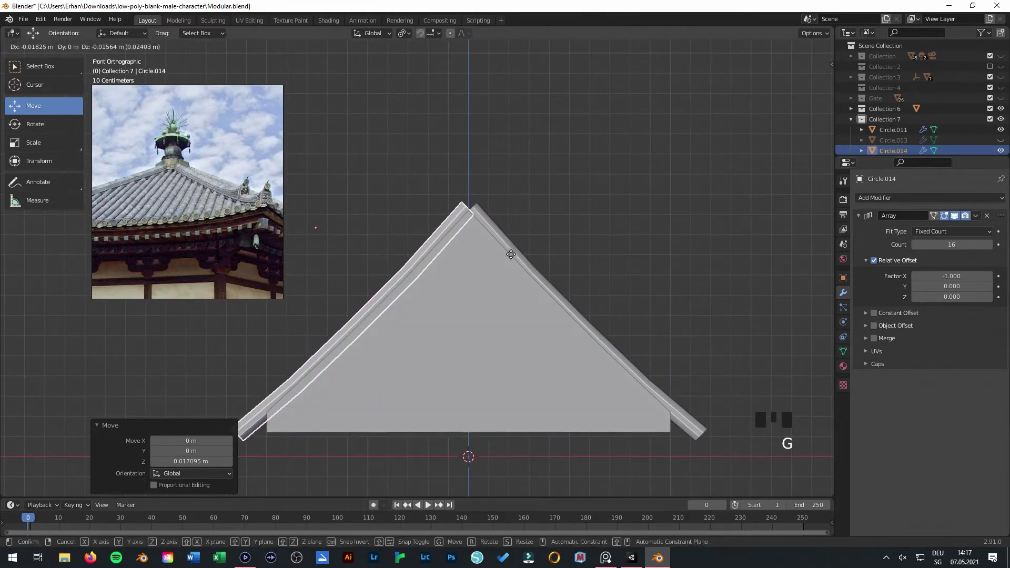
{"action": "left_click", "coordinate": [513, 252]}
{"action": "middle_click_drag", "start_coordinate": [556, 220], "coordinate": [612, 277]}
Select the wedge Cube.070 and scale it with the Scale tool gizmo to fit under the tiles.
{"action": "left_click", "coordinate": [474, 347]}
{"action": "middle_click_drag", "start_coordinate": [475, 347], "coordinate": [408, 311]}
{"action": "left_click", "coordinate": [538, 336]}
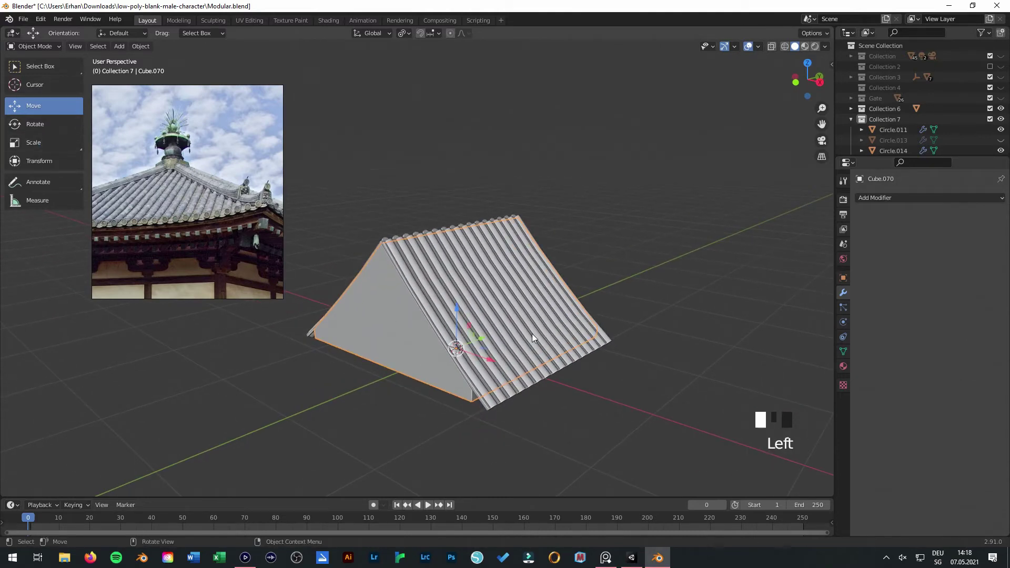
{"action": "left_click", "coordinate": [33, 142]}
{"action": "left_click_drag", "start_coordinate": [480, 340], "coordinate": [484, 330]}
{"action": "middle_click_drag", "start_coordinate": [484, 330], "coordinate": [461, 293]}
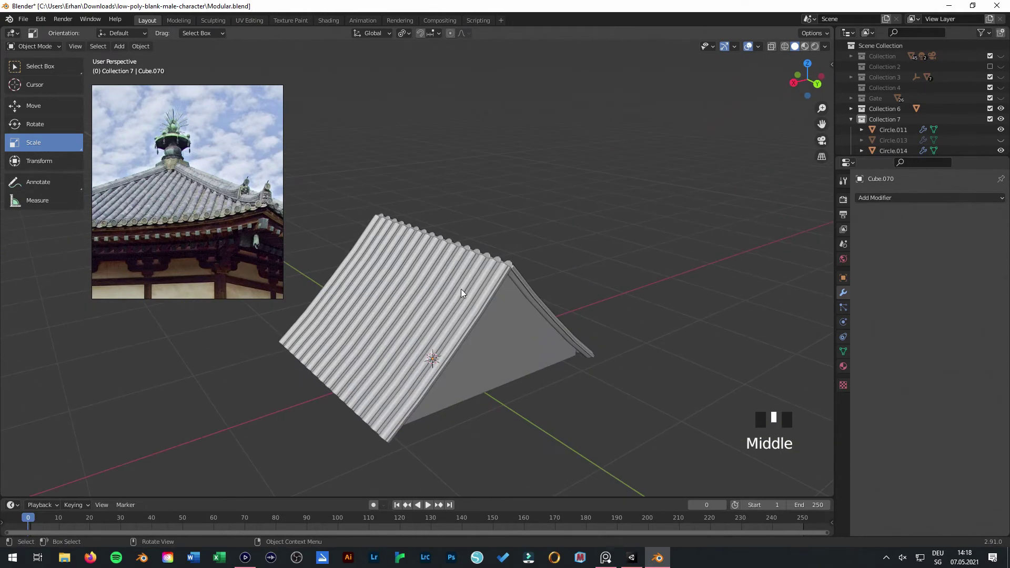
{"action": "middle_click_drag", "start_coordinate": [513, 370], "coordinate": [432, 273], "text": "shift"}
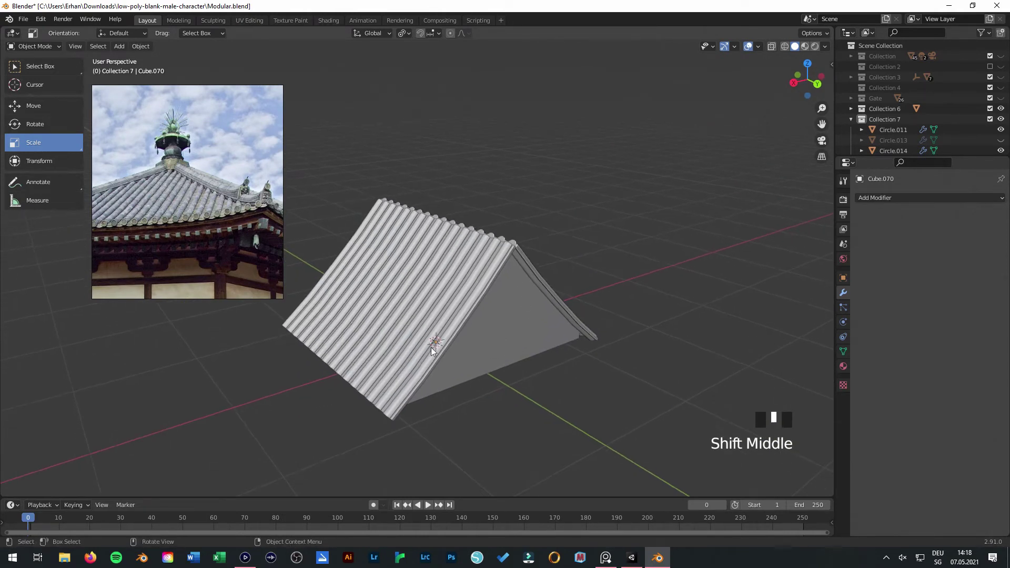
Edit Circle.011's mesh and shift-select edge loops across the tile rows.
{"action": "left_click", "coordinate": [477, 308]}
{"action": "key", "text": "Tab"}
{"action": "scroll", "coordinate": [477, 308], "scroll_direction": "up", "scroll_amount": 4}
{"action": "middle_click_drag", "start_coordinate": [463, 316], "coordinate": [438, 271], "text": "shift"}
{"action": "scroll", "coordinate": [498, 267], "scroll_direction": "down", "scroll_amount": 2}
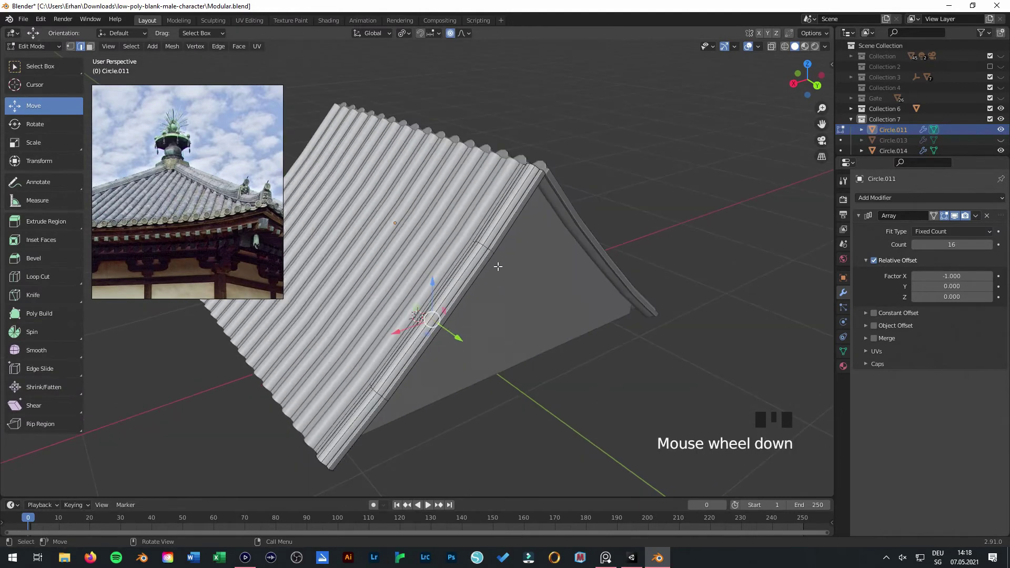
{"action": "left_click", "coordinate": [479, 244], "text": "shift"}
{"action": "left_click", "coordinate": [480, 244], "text": "shift"}
{"action": "left_click", "coordinate": [480, 244], "text": "shift"}
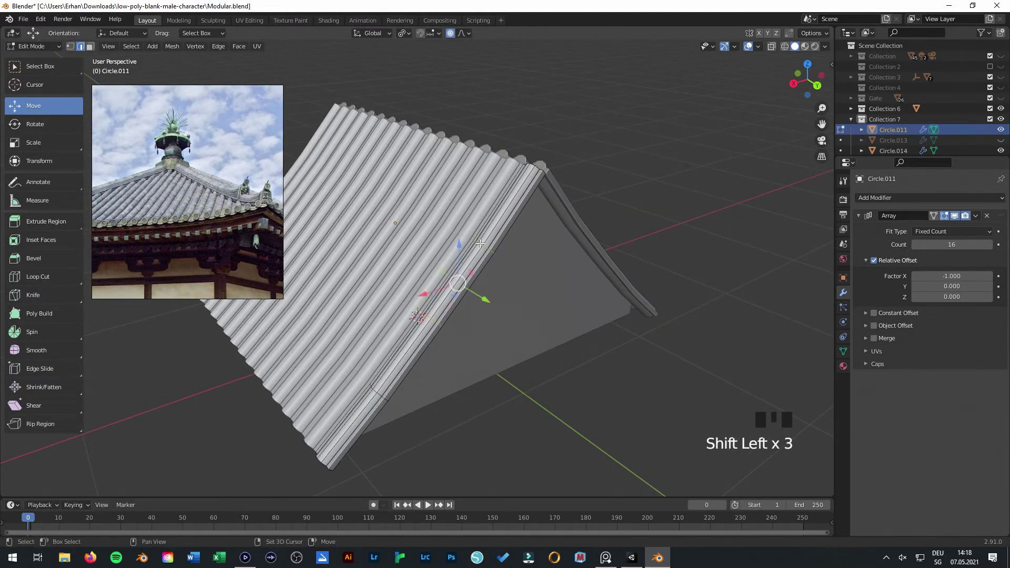
{"action": "left_click", "coordinate": [379, 394], "text": "shift"}
{"action": "left_click", "coordinate": [379, 394], "text": "shift"}
{"action": "left_click", "coordinate": [379, 395], "text": "shift"}
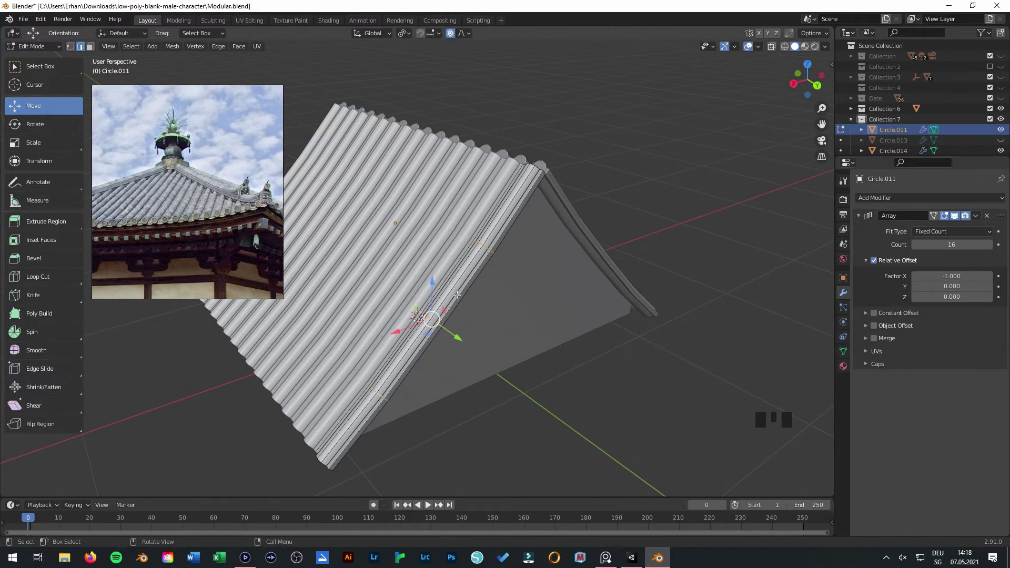
{"action": "scroll", "coordinate": [502, 288], "scroll_direction": "up", "scroll_amount": 1}
Bevel the selected edge loops and set the pivot to Individual Origins.
{"action": "key", "text": "ctrl+b"}
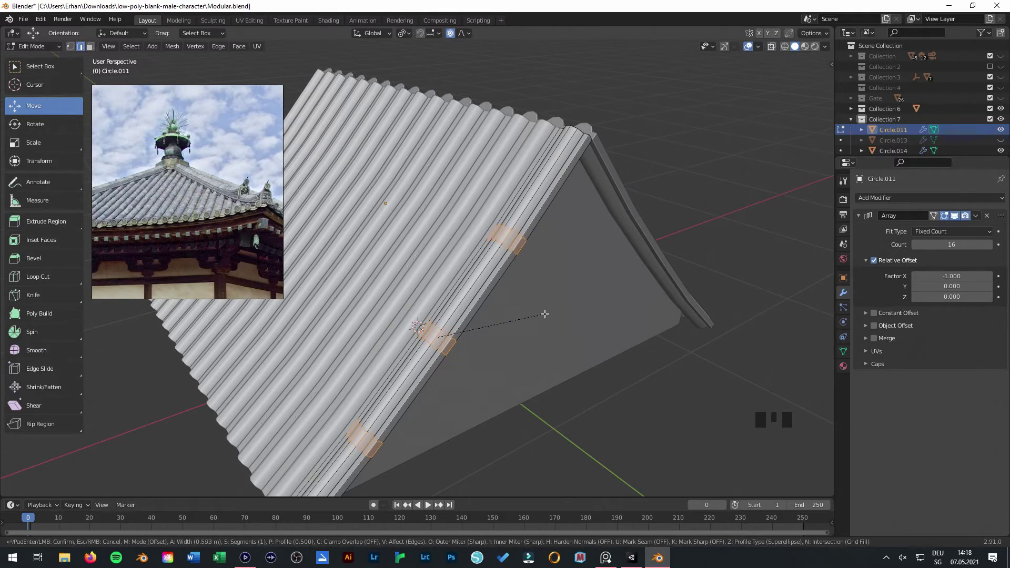
{"action": "left_click", "coordinate": [543, 312]}
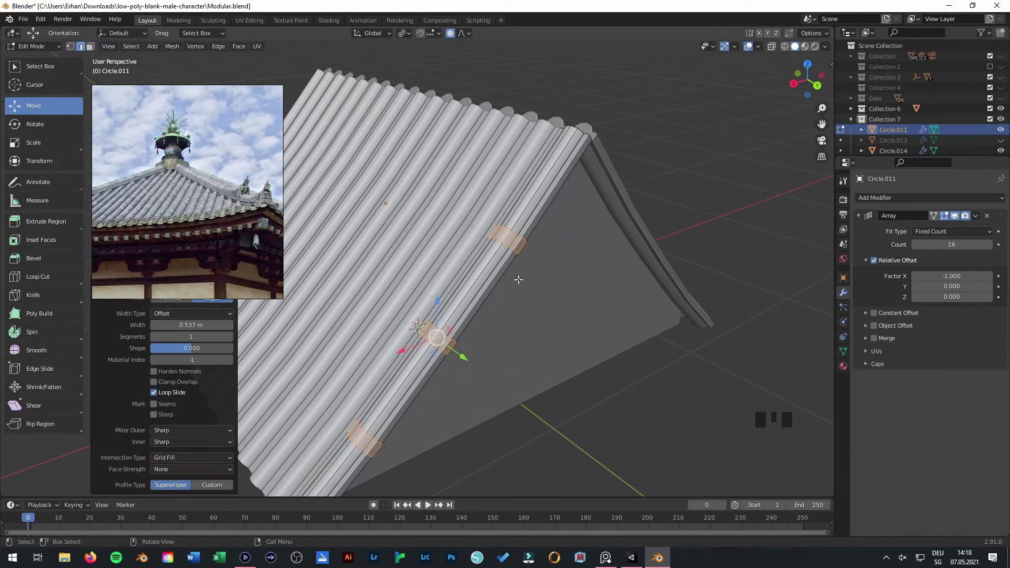
{"action": "left_click", "coordinate": [404, 33]}
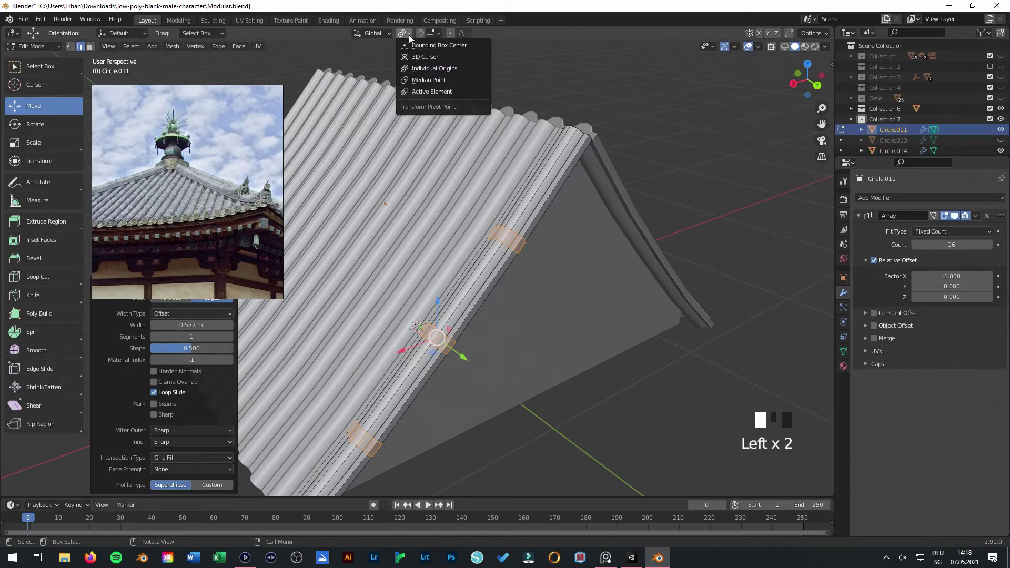
{"action": "left_click", "coordinate": [476, 69]}
{"action": "left_click", "coordinate": [451, 34]}
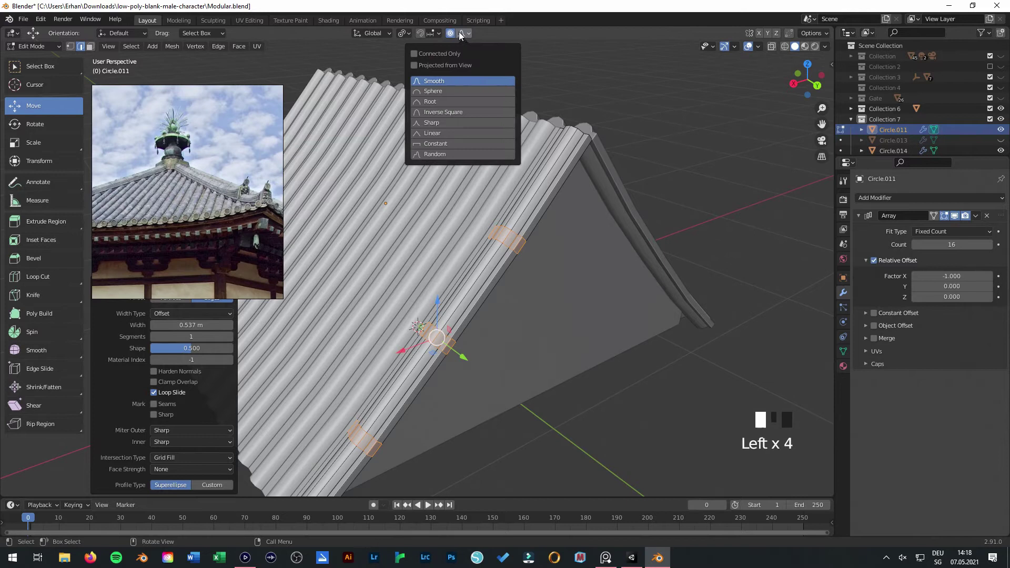
{"action": "middle_click_drag", "start_coordinate": [556, 325], "coordinate": [534, 331]}
Extrude and scale the beveled strips into bands, then enlarge the band faces.
{"action": "key", "text": "e"}
{"action": "key", "text": "s"}
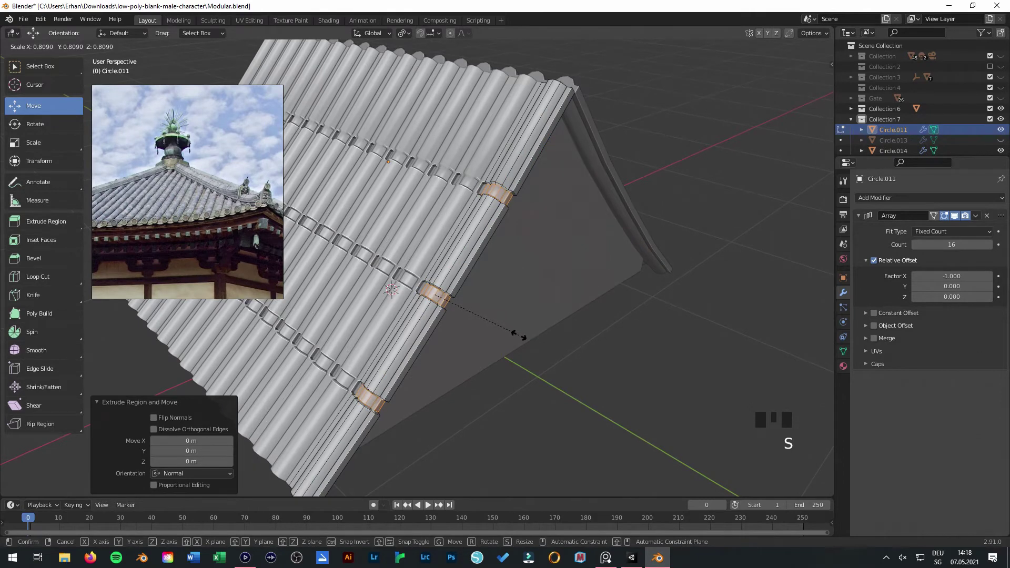
{"action": "left_click", "coordinate": [520, 337]}
{"action": "middle_click_drag", "start_coordinate": [523, 338], "coordinate": [396, 312]}
{"action": "scroll", "coordinate": [467, 326], "scroll_direction": "down", "scroll_amount": 2}
{"action": "middle_click_drag", "start_coordinate": [467, 326], "coordinate": [451, 247]}
{"action": "key", "text": "Tab"}
{"action": "key", "text": "s"}
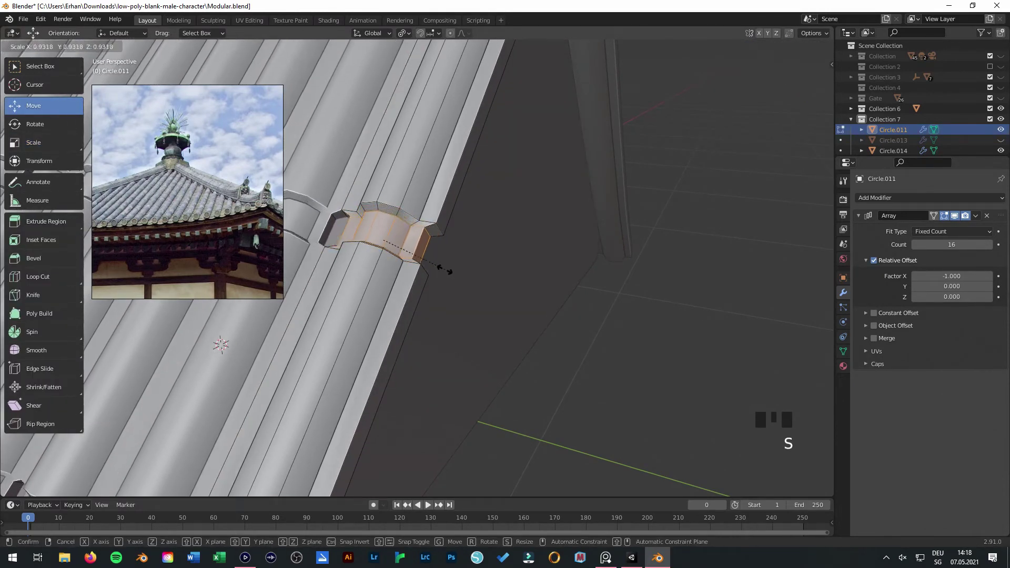
{"action": "left_click", "coordinate": [452, 273]}
Return to object mode to view the banded roof and save Modular.blend.
{"action": "key", "text": "Tab"}
{"action": "scroll", "coordinate": [525, 320], "scroll_direction": "down", "scroll_amount": 5}
{"action": "middle_click_drag", "start_coordinate": [511, 318], "coordinate": [608, 300]}
{"action": "key", "text": "ctrl+s"}
{"action": "middle_click_drag", "start_coordinate": [559, 334], "coordinate": [597, 278]}
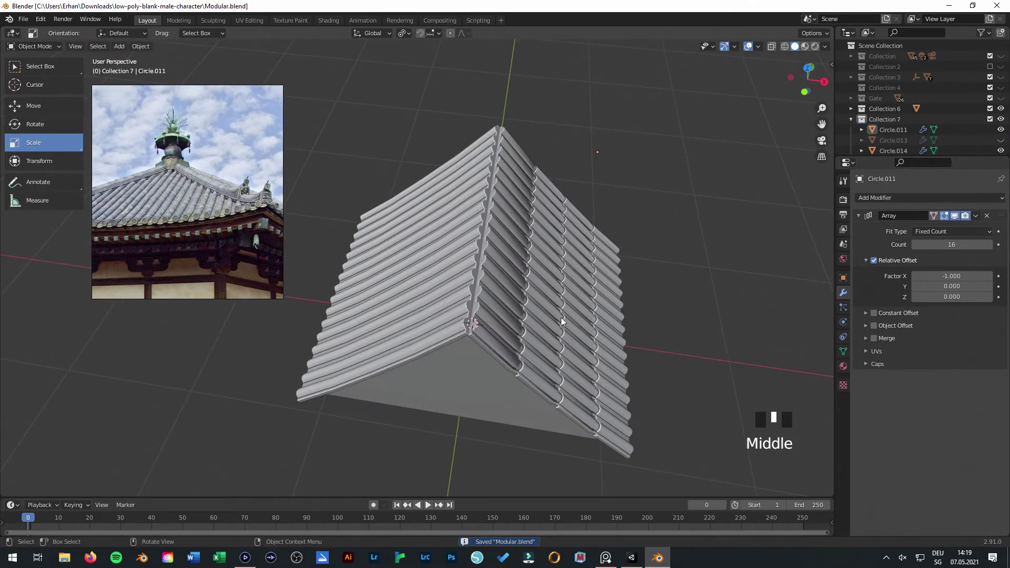
{"action": "middle_click_drag", "start_coordinate": [581, 356], "coordinate": [440, 317]}
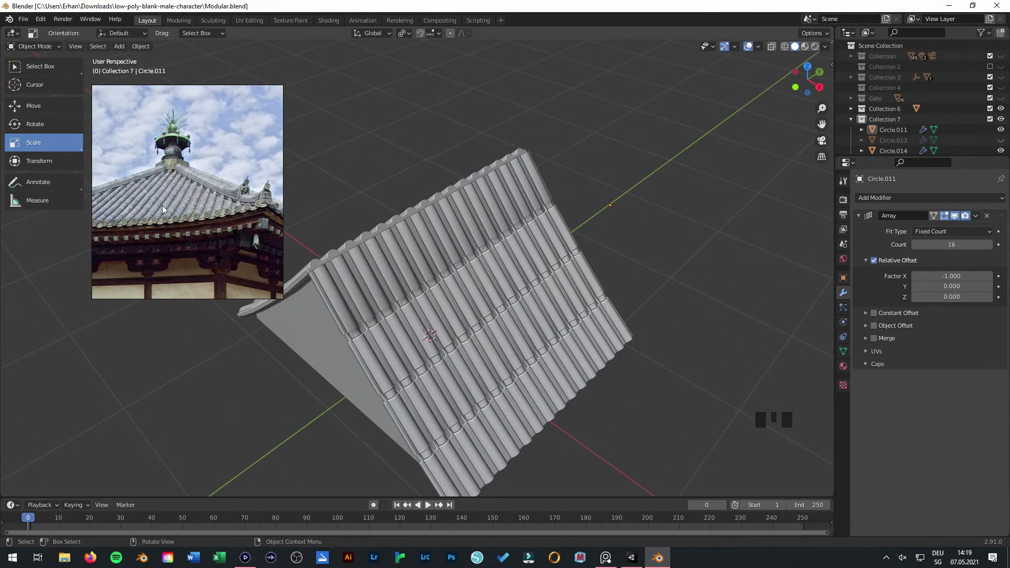
{"action": "middle_click_drag", "start_coordinate": [351, 267], "coordinate": [461, 209]}
{"action": "scroll", "coordinate": [225, 241], "scroll_direction": "down", "scroll_amount": 5}
{"action": "scroll", "coordinate": [225, 241], "scroll_direction": "down", "scroll_amount": 5}
{"action": "key", "text": "Tab"}
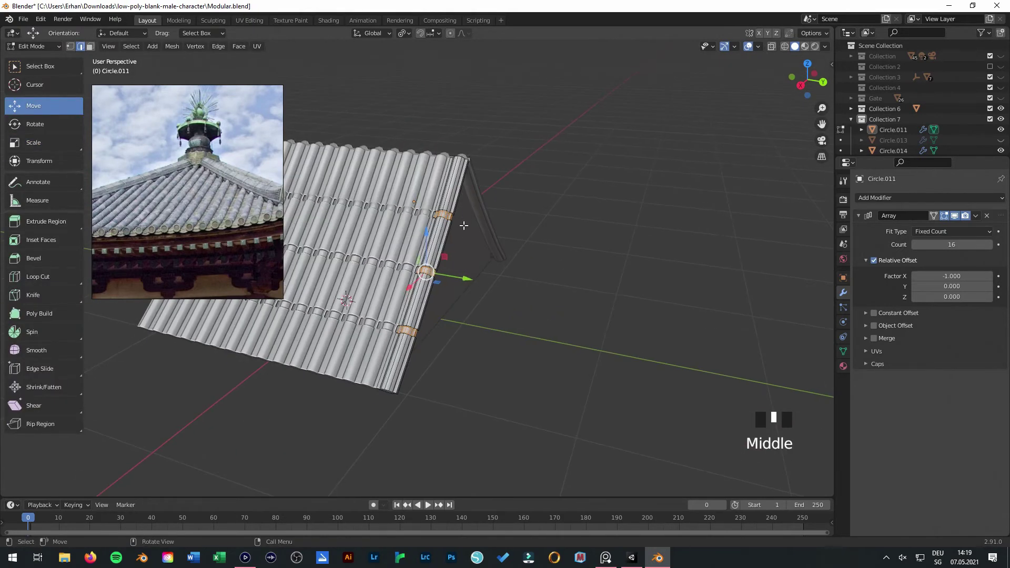
{"action": "key", "text": "Tab"}
{"action": "middle_click_drag", "start_coordinate": [467, 324], "coordinate": [589, 343]}
{"action": "scroll", "coordinate": [491, 289], "scroll_direction": "down", "scroll_amount": 2}
{"action": "middle_click_drag", "start_coordinate": [561, 302], "coordinate": [457, 268]}
{"action": "scroll", "coordinate": [491, 289], "scroll_direction": "down", "scroll_amount": 1}
{"action": "middle_click_drag", "start_coordinate": [365, 218], "coordinate": [416, 252]}
{"action": "middle_click_drag", "start_coordinate": [237, 197], "coordinate": [487, 297], "text": "shift"}
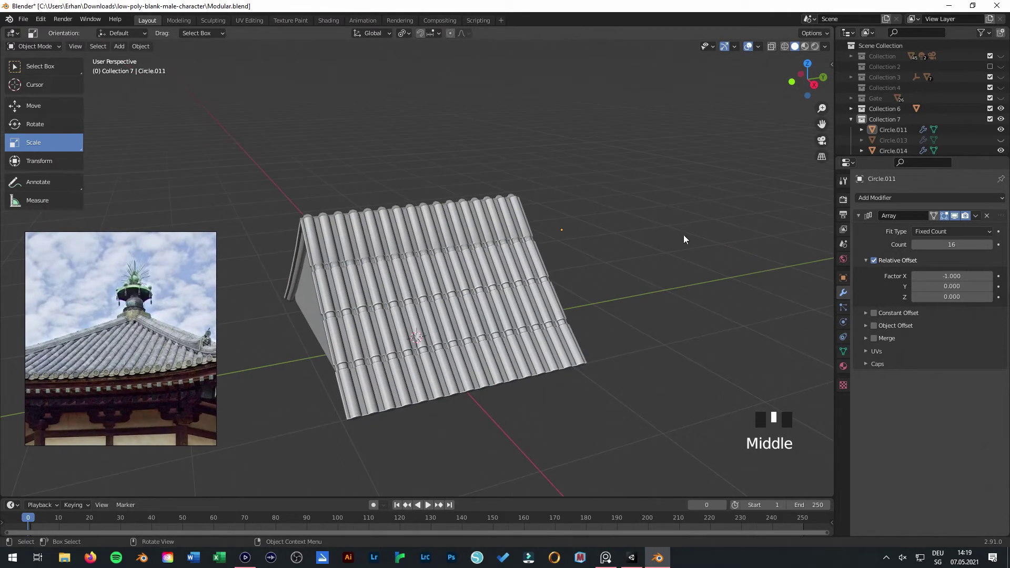
Add a cube, shrink it and raise it up toward the roof ridge.
{"action": "left_click", "coordinate": [119, 46]}
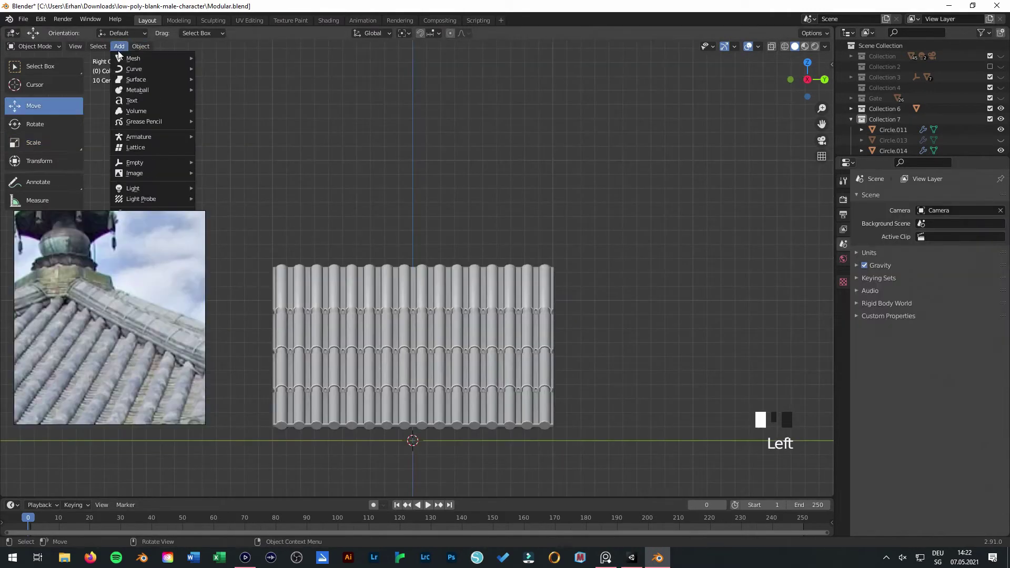
{"action": "mouse_move", "coordinate": [131, 61]}
{"action": "left_click", "coordinate": [221, 72]}
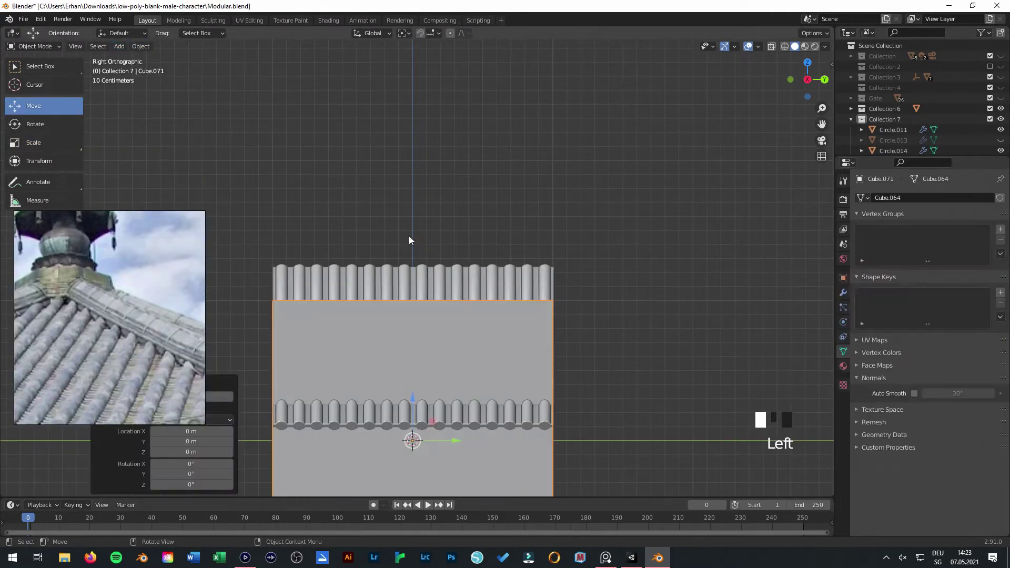
{"action": "key", "text": "s"}
{"action": "left_click", "coordinate": [424, 455]}
{"action": "left_click_drag", "start_coordinate": [427, 451], "coordinate": [460, 208], "text": "ctrl"}
{"action": "key", "text": "s"}
{"action": "left_click", "coordinate": [446, 226]}
Stretch the cube into a long bar along Y and settle it onto the ridge top.
{"action": "left_click", "coordinate": [58, 161]}
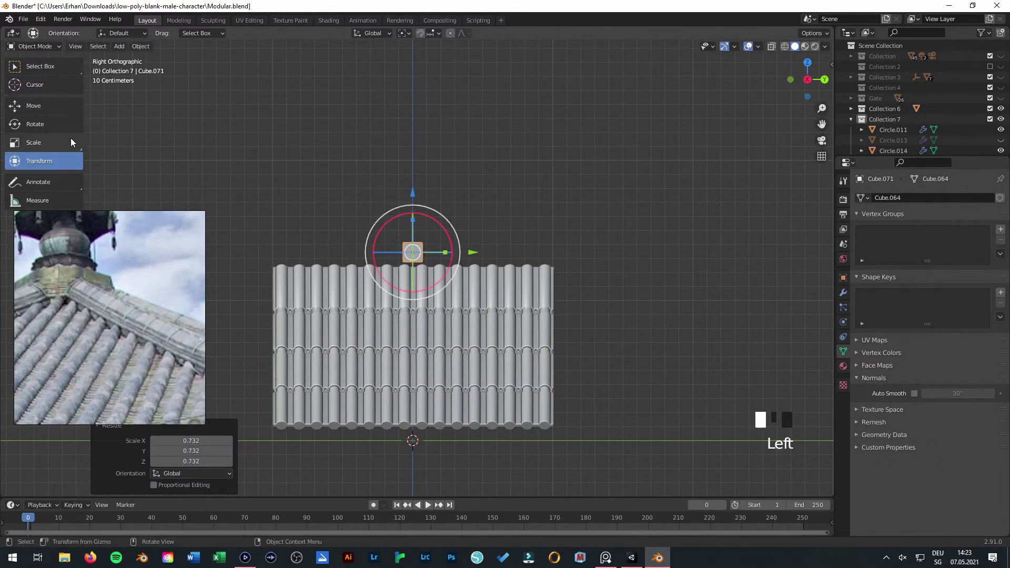
{"action": "left_click", "coordinate": [74, 142]}
{"action": "left_click_drag", "start_coordinate": [446, 253], "coordinate": [232, 284], "text": "ctrl"}
{"action": "left_click_drag", "start_coordinate": [102, 213], "coordinate": [240, 333]}
{"action": "left_click", "coordinate": [35, 106]}
{"action": "left_click_drag", "start_coordinate": [412, 210], "coordinate": [414, 223]}
{"action": "middle_click_drag", "start_coordinate": [516, 371], "coordinate": [400, 300]}
Bevel the ridge bar's two top edges.
{"action": "key", "text": "Tab"}
{"action": "left_click", "coordinate": [381, 285]}
{"action": "left_click", "coordinate": [328, 290], "text": "shift"}
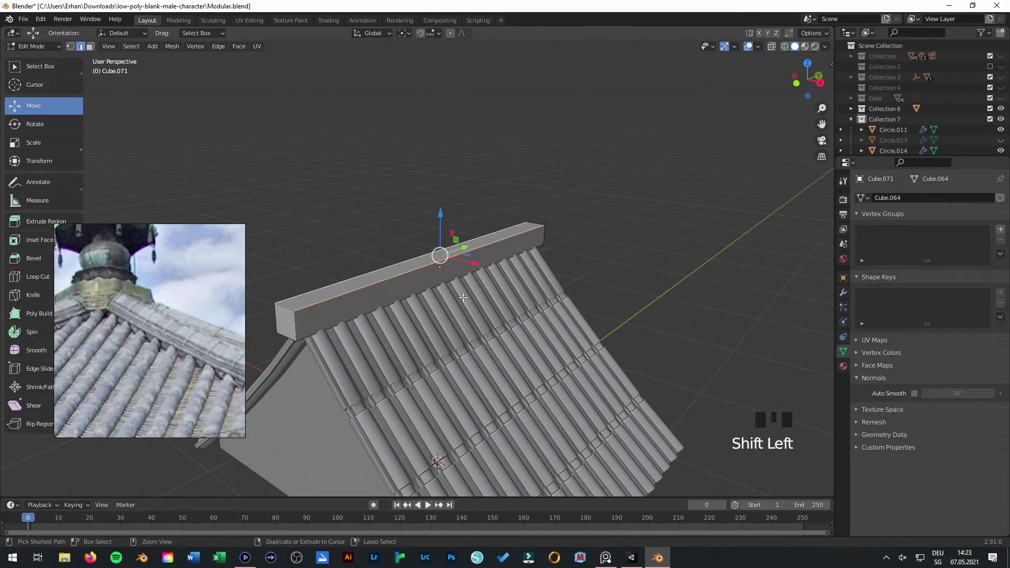
{"action": "key", "text": "ctrl+b"}
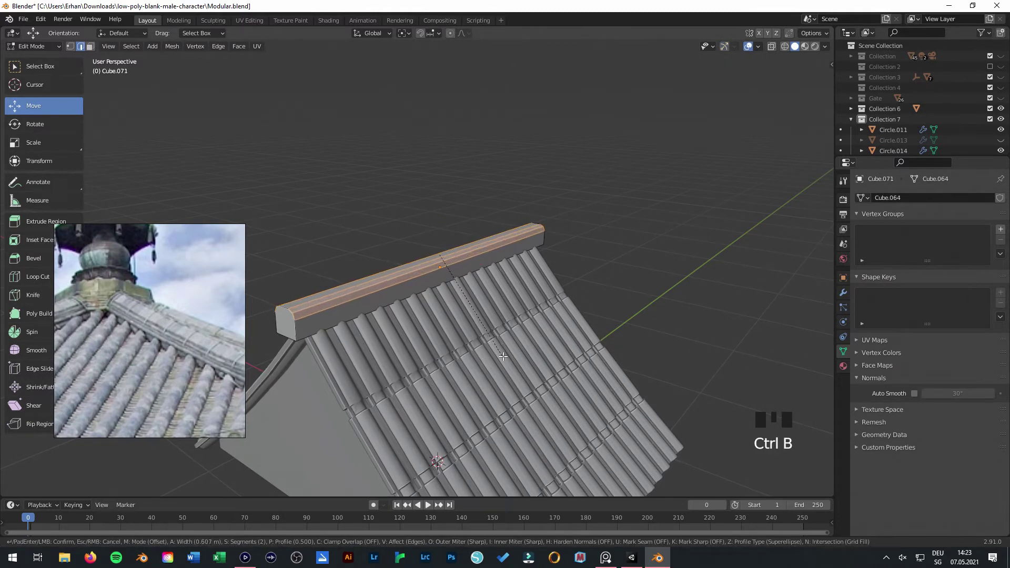
{"action": "left_click", "coordinate": [500, 340]}
{"action": "key", "text": "Tab"}
{"action": "middle_click_drag", "start_coordinate": [500, 339], "coordinate": [450, 263]}
Add two loop cuts across the ridge bar.
{"action": "key", "text": "Tab"}
{"action": "key", "text": "ctrl+r"}
{"action": "scroll", "coordinate": [450, 263], "scroll_direction": "up", "scroll_amount": 1}
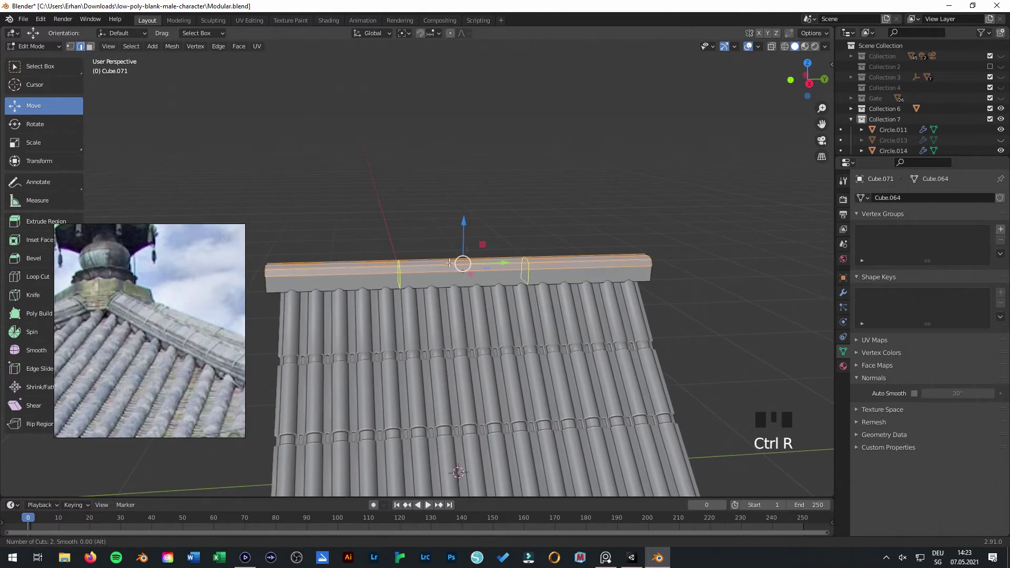
{"action": "left_click", "coordinate": [450, 262]}
Keep the loop cuts evenly spaced, switch to the right side view and enable Proportional Editing.
{"action": "right_click", "coordinate": [449, 262]}
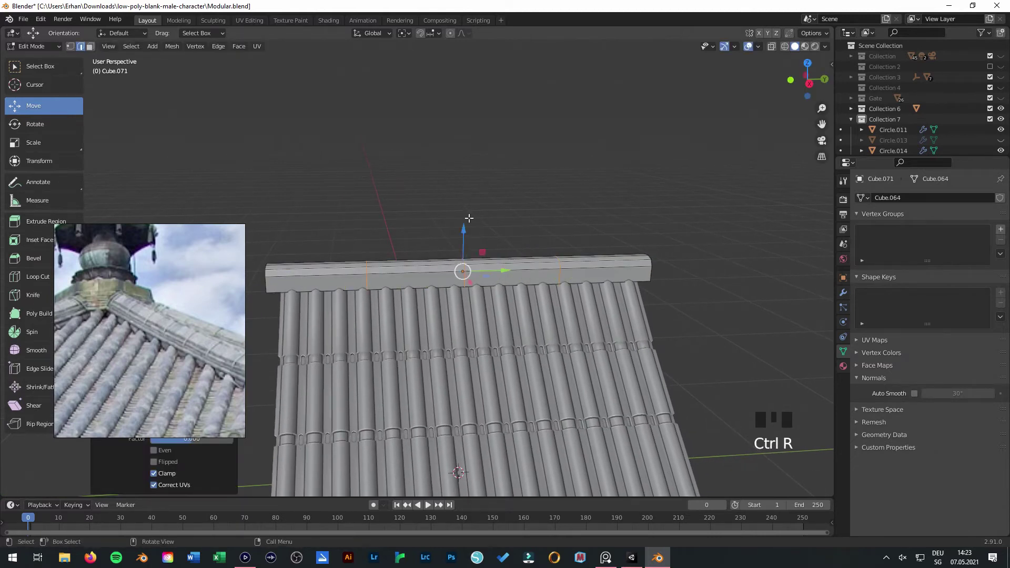
{"action": "middle_click_drag", "start_coordinate": [556, 336], "coordinate": [500, 319]}
{"action": "key", "text": "KP_1"}
{"action": "key", "text": "KP_3"}
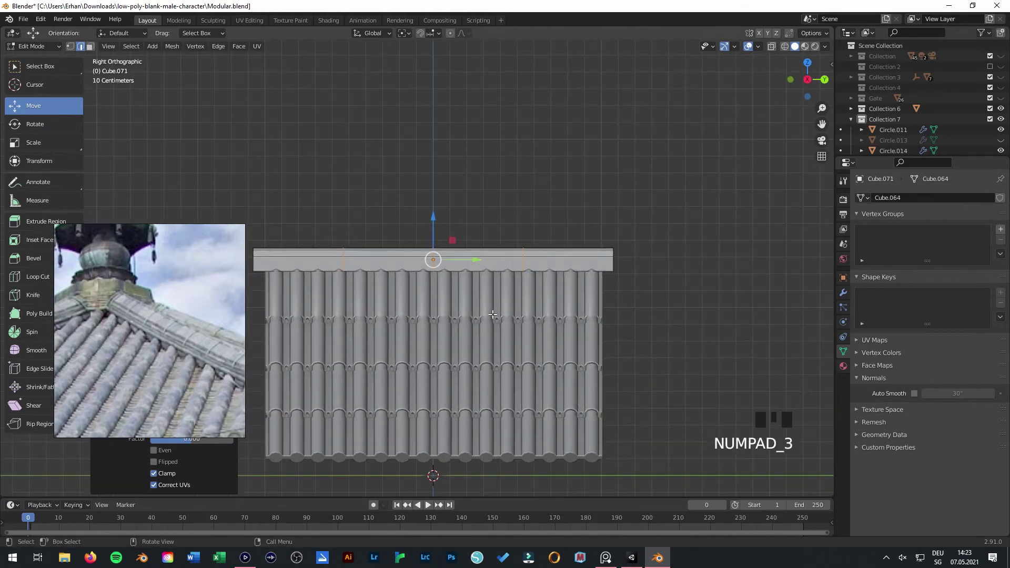
{"action": "scroll", "coordinate": [496, 316], "scroll_direction": "up", "scroll_amount": 2}
{"action": "scroll", "coordinate": [462, 84], "scroll_direction": "down", "scroll_amount": 1}
{"action": "left_click", "coordinate": [450, 33]}
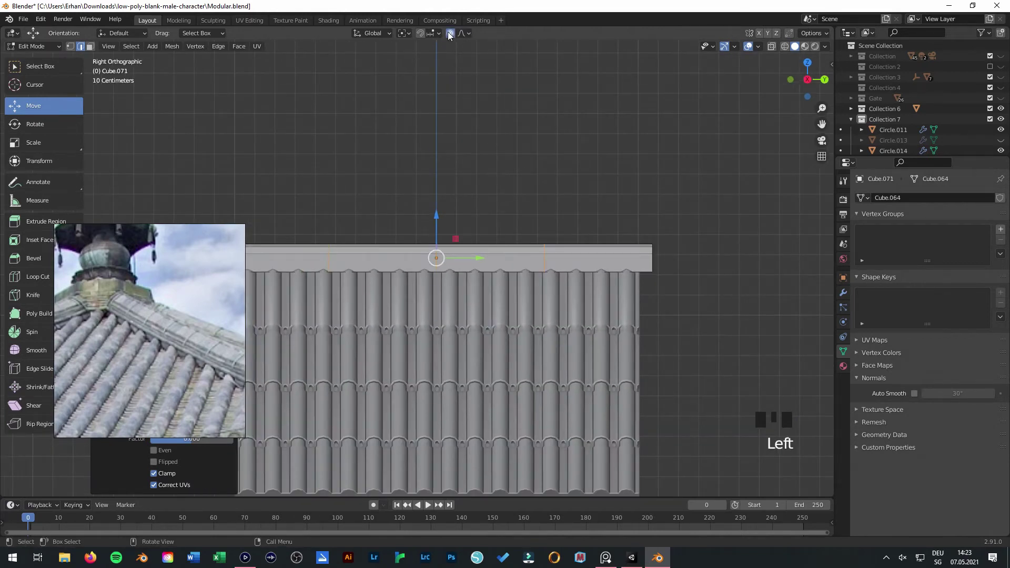
Pull the beam's middle vertices down with enlarged proportional falloff so both ends curve upward.
{"action": "key", "text": "g"}
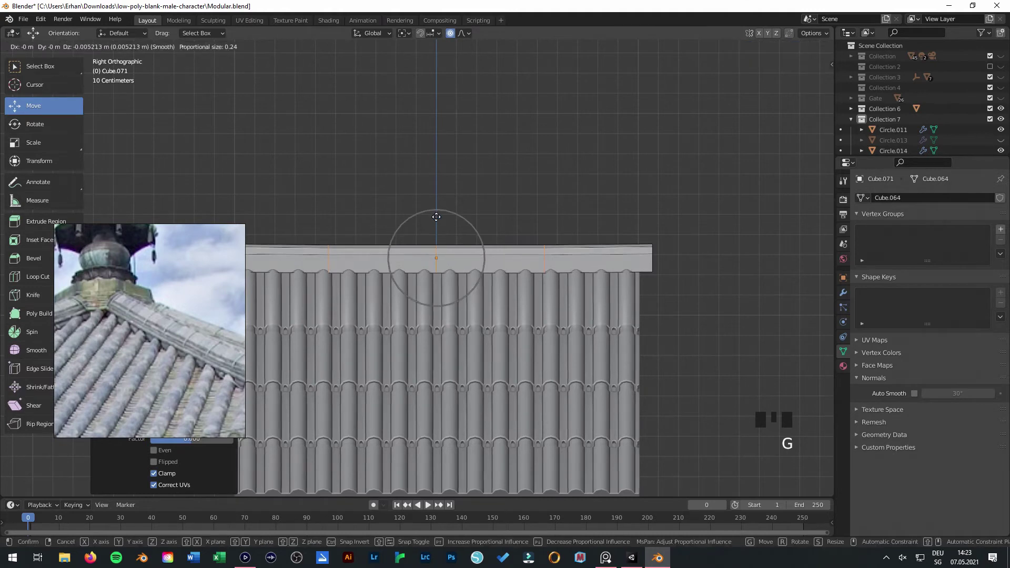
{"action": "scroll", "coordinate": [437, 220], "scroll_direction": "down", "scroll_amount": 6}
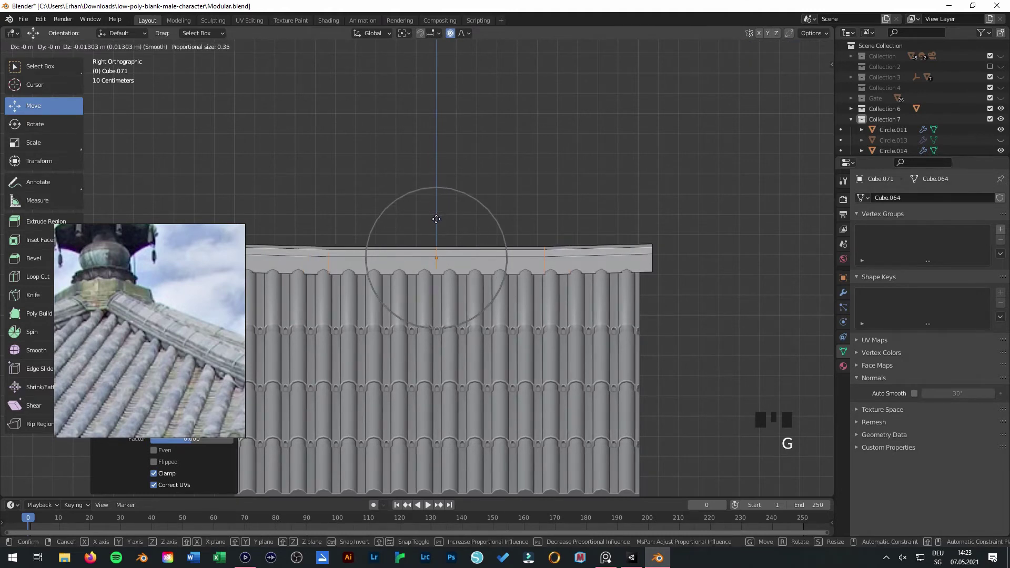
{"action": "right_click", "coordinate": [436, 219]}
{"action": "left_click_drag", "start_coordinate": [435, 219], "coordinate": [446, 262]}
{"action": "left_click", "coordinate": [477, 207]}
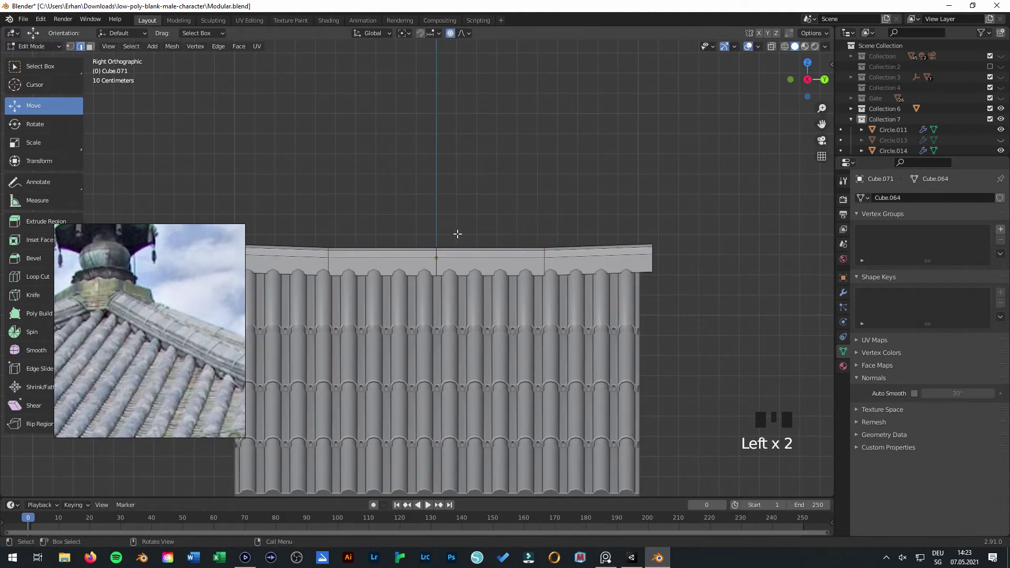
{"action": "left_click_drag", "start_coordinate": [437, 226], "coordinate": [446, 234]}
{"action": "scroll", "coordinate": [445, 230], "scroll_direction": "down", "scroll_amount": 11}
{"action": "scroll", "coordinate": [446, 234], "scroll_direction": "down", "scroll_amount": 2}
{"action": "scroll", "coordinate": [446, 234], "scroll_direction": "up", "scroll_amount": 3}
{"action": "scroll", "coordinate": [446, 235], "scroll_direction": "down", "scroll_amount": 3}
{"action": "middle_click_drag", "start_coordinate": [446, 235], "coordinate": [446, 336]}
Leave Edit Mode and select the curved ridge beam Cube.071.
{"action": "key", "text": "Tab"}
{"action": "scroll", "coordinate": [614, 293], "scroll_direction": "down", "scroll_amount": 2}
{"action": "left_click", "coordinate": [403, 270]}
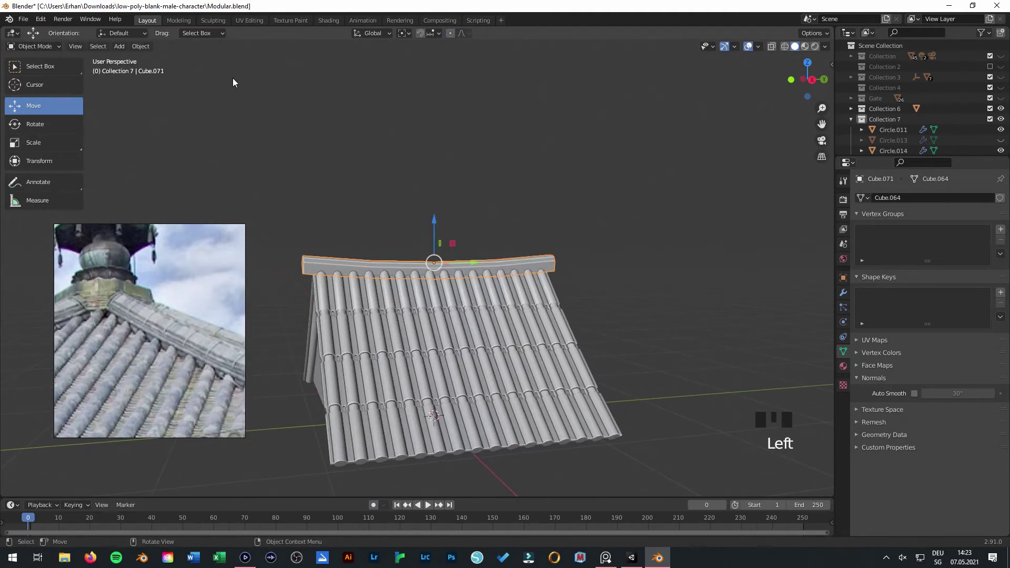
Enable Auto Smooth on the ridge beam's mesh data with a 50° angle.
{"action": "left_click", "coordinate": [141, 47]}
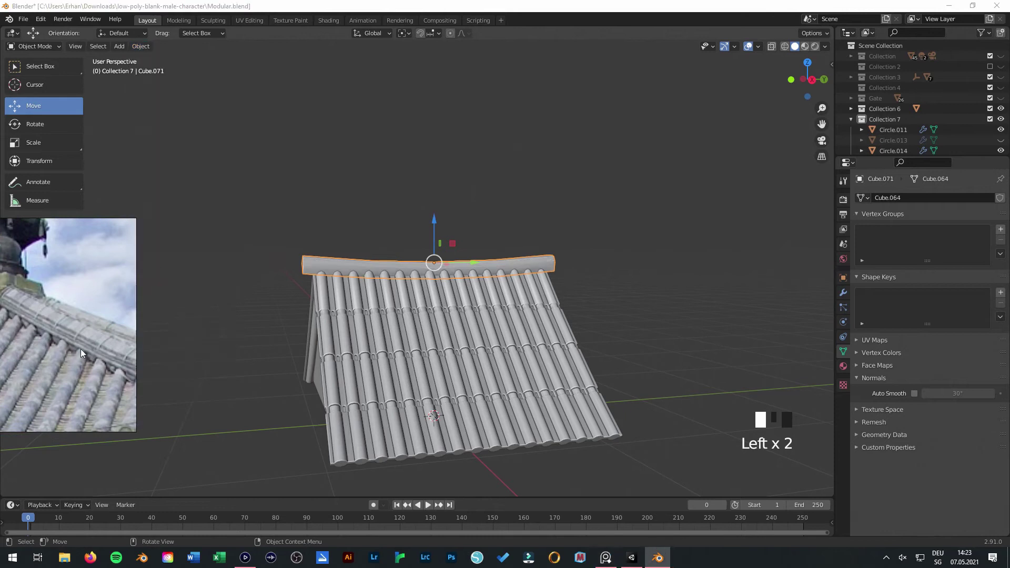
{"action": "left_click_drag", "start_coordinate": [68, 349], "coordinate": [164, 347]}
{"action": "middle_click_drag", "start_coordinate": [457, 235], "coordinate": [579, 313]}
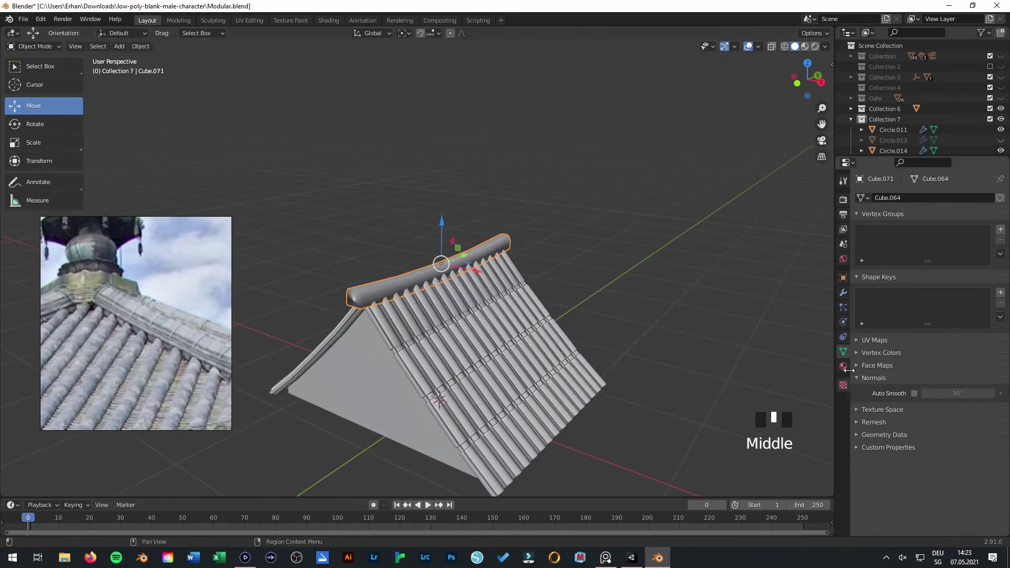
{"action": "left_click", "coordinate": [840, 350]}
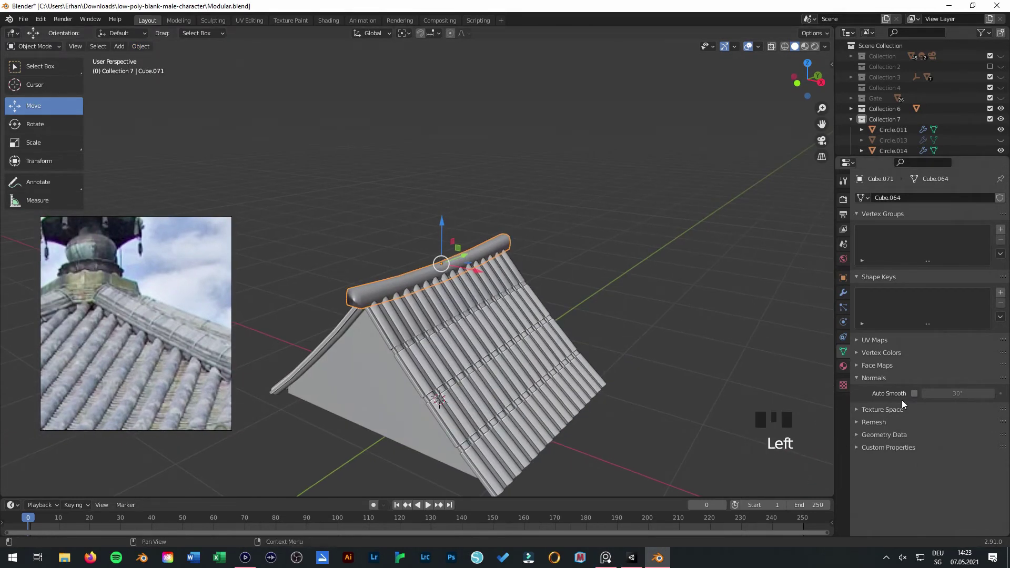
{"action": "left_click", "coordinate": [914, 394]}
{"action": "middle_click_drag", "start_coordinate": [473, 342], "coordinate": [442, 368]}
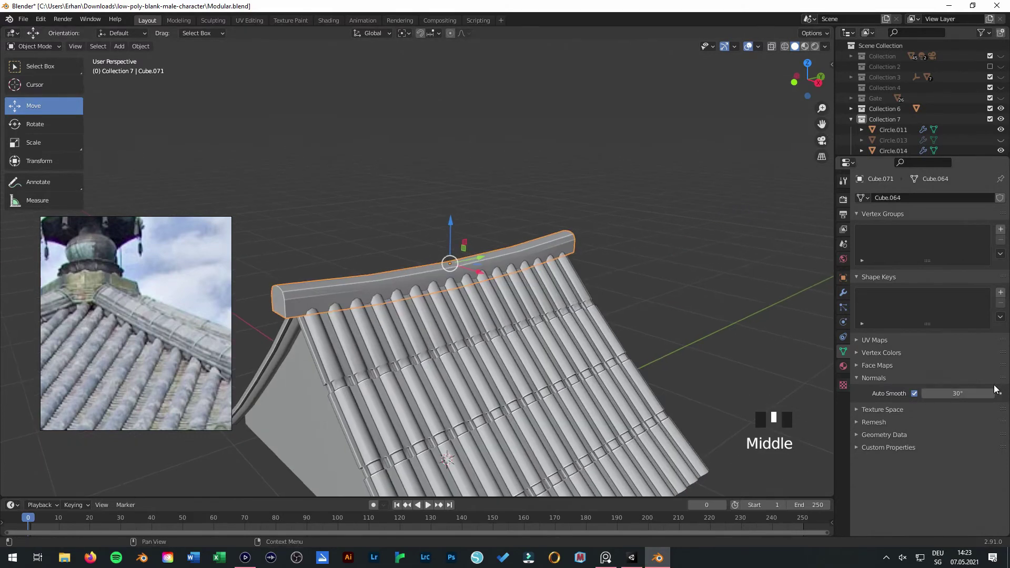
{"action": "left_click", "coordinate": [925, 393]}
{"action": "type", "text": "50"}
{"action": "key", "text": "Return"}
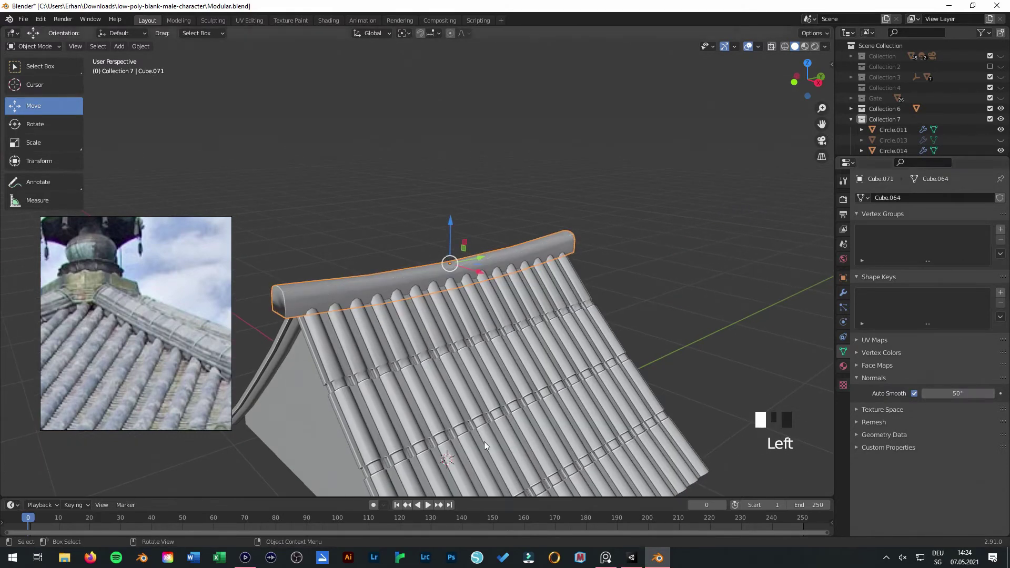
Save Modular.blend and orbit closer to the ridge.
{"action": "mouse_move", "coordinate": [518, 414]}
{"action": "middle_mouse_down"}
{"action": "mouse_move", "coordinate": [518, 356]}
{"action": "mouse_move", "coordinate": [498, 299]}
{"action": "middle_mouse_up"}
{"action": "key", "text": "ctrl+s"}
{"action": "left_click", "coordinate": [498, 299]}
{"action": "scroll", "coordinate": [564, 311], "scroll_direction": "up", "scroll_amount": 2}
{"action": "middle_click_drag", "start_coordinate": [565, 311], "coordinate": [497, 283]}
In Edit Mode on the ridge beam, select three edge loops across it.
{"action": "left_click", "coordinate": [497, 283]}
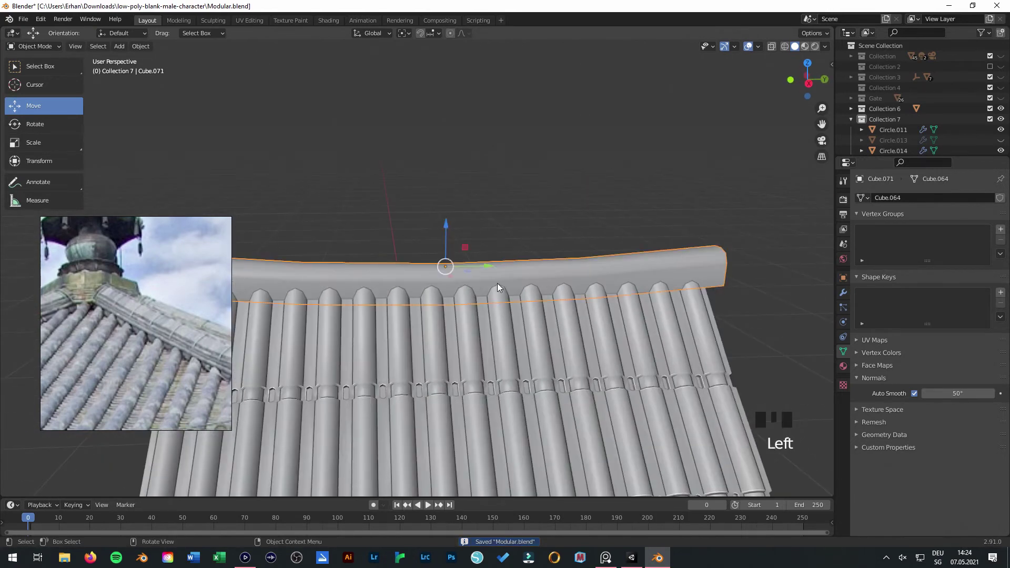
{"action": "key", "text": "Tab"}
{"action": "left_click", "coordinate": [301, 274], "text": "shift"}
{"action": "left_click", "coordinate": [624, 266], "text": "shift"}
{"action": "left_click", "coordinate": [623, 266], "text": "shift"}
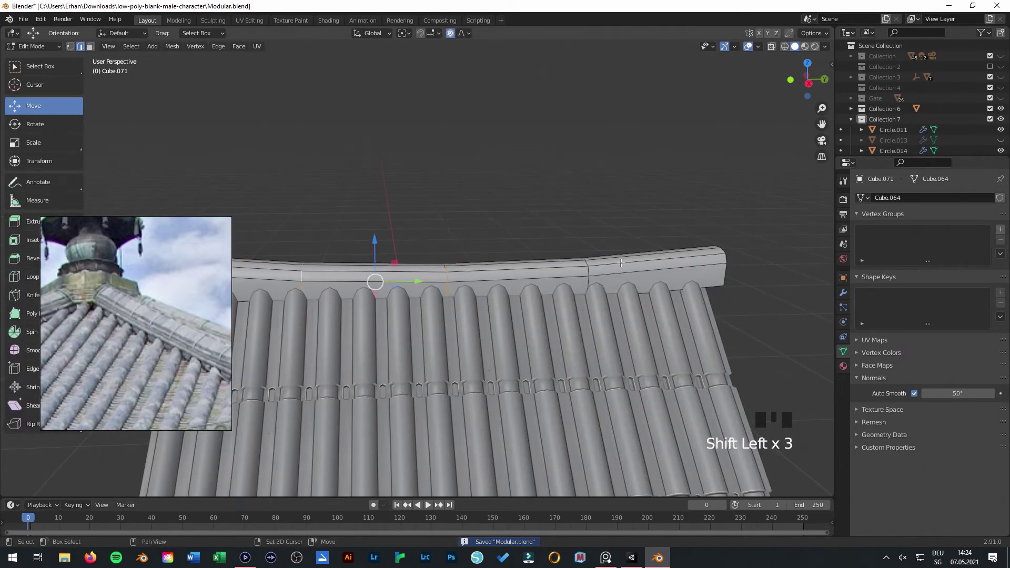
{"action": "left_click", "coordinate": [589, 272], "text": "shift"}
{"action": "left_click", "coordinate": [590, 272], "text": "shift"}
{"action": "left_click", "coordinate": [589, 272], "text": "shift"}
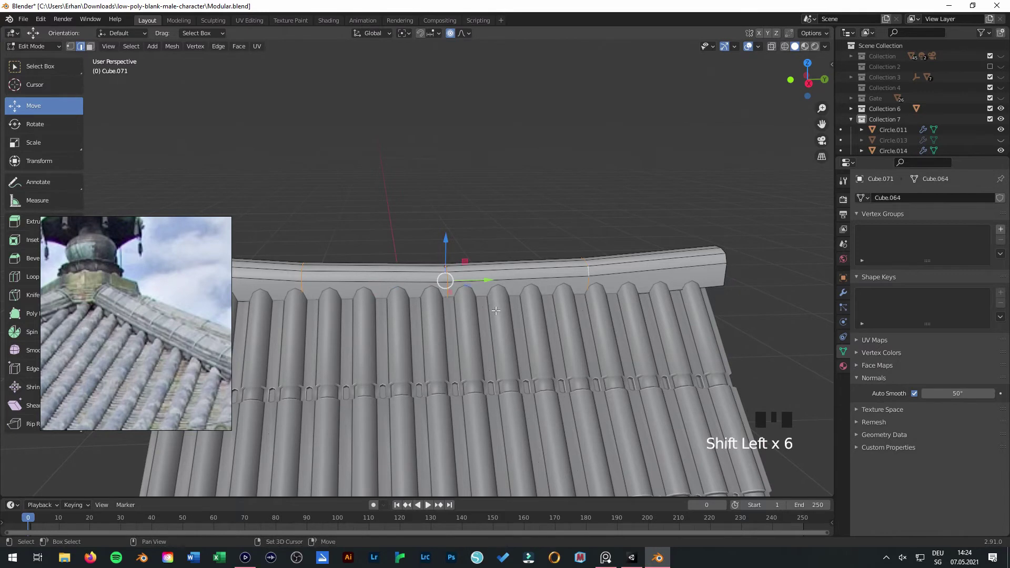
{"action": "middle_click_drag", "start_coordinate": [493, 309], "coordinate": [553, 306], "text": "shift"}
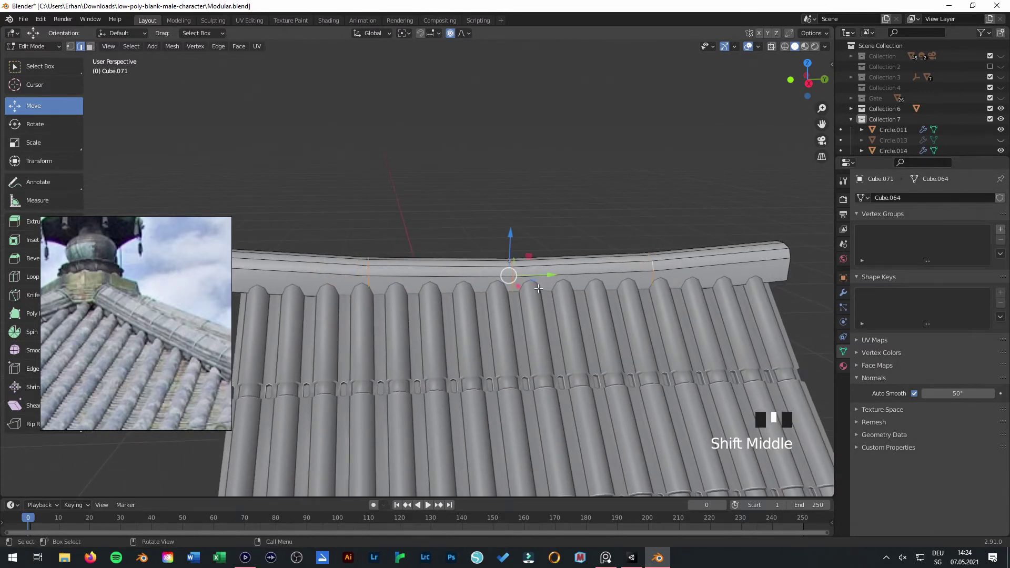
Bevel the three loops into narrow bands and set the pivot to Individual Origins.
{"action": "key", "text": "ctrl+b"}
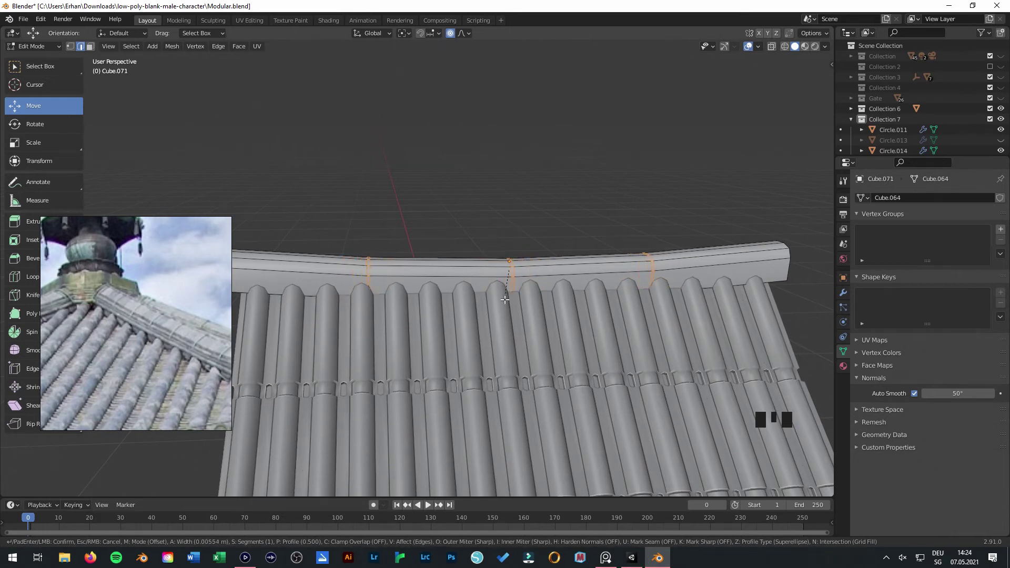
{"action": "left_click", "coordinate": [505, 303]}
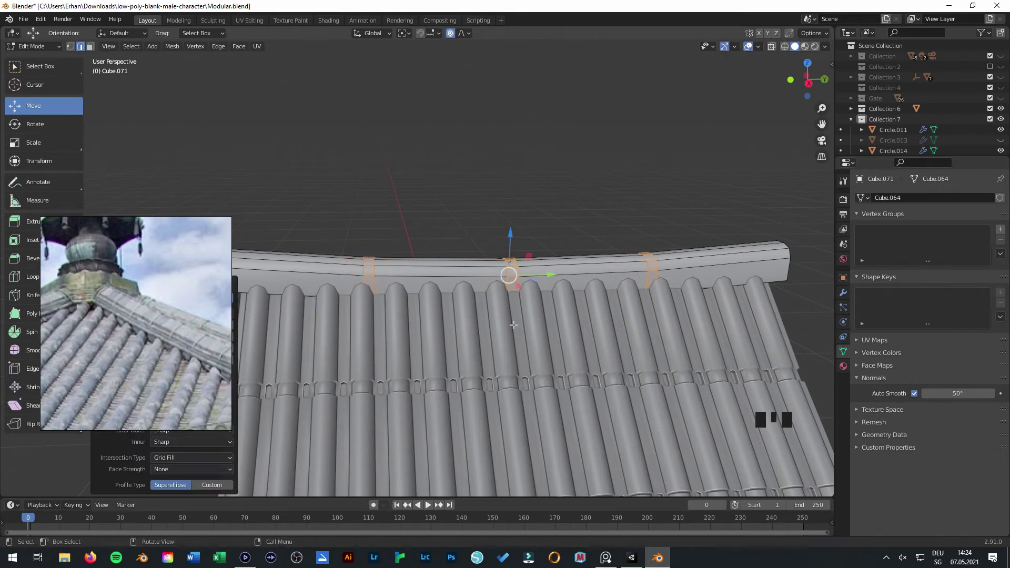
{"action": "middle_click_drag", "start_coordinate": [505, 304], "coordinate": [446, 127]}
{"action": "left_click", "coordinate": [404, 33]}
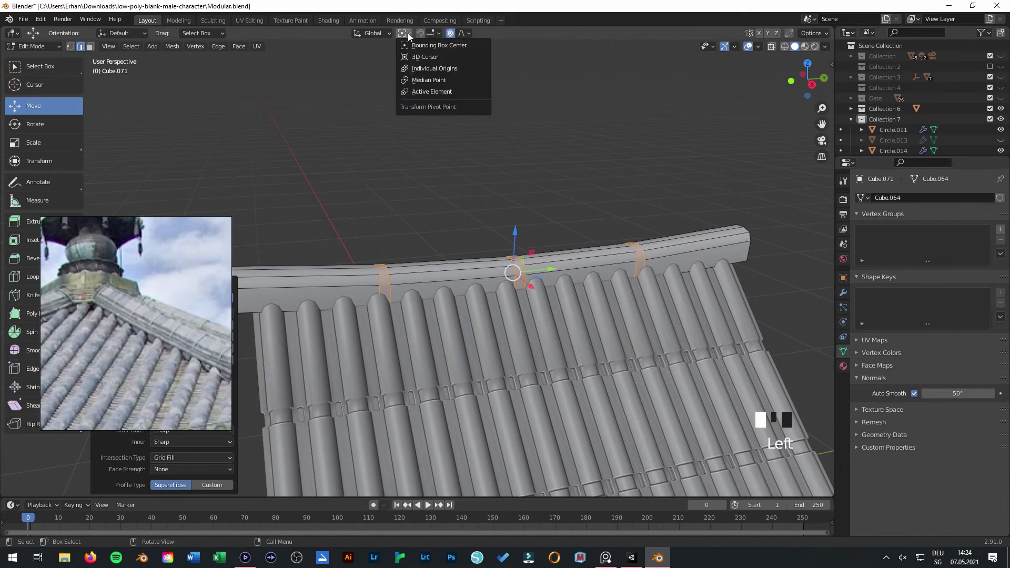
{"action": "left_click", "coordinate": [437, 70]}
Turn off proportional editing and scale each band about its own centre, then return to Object Mode.
{"action": "middle_click_drag", "start_coordinate": [550, 309], "coordinate": [546, 327]}
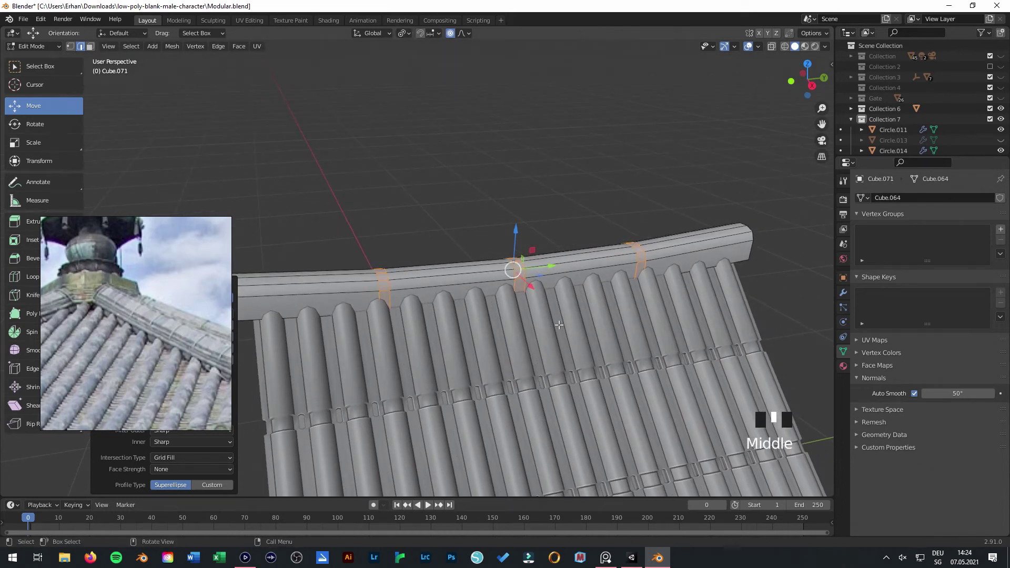
{"action": "key", "text": "e"}
{"action": "key", "text": "Escape"}
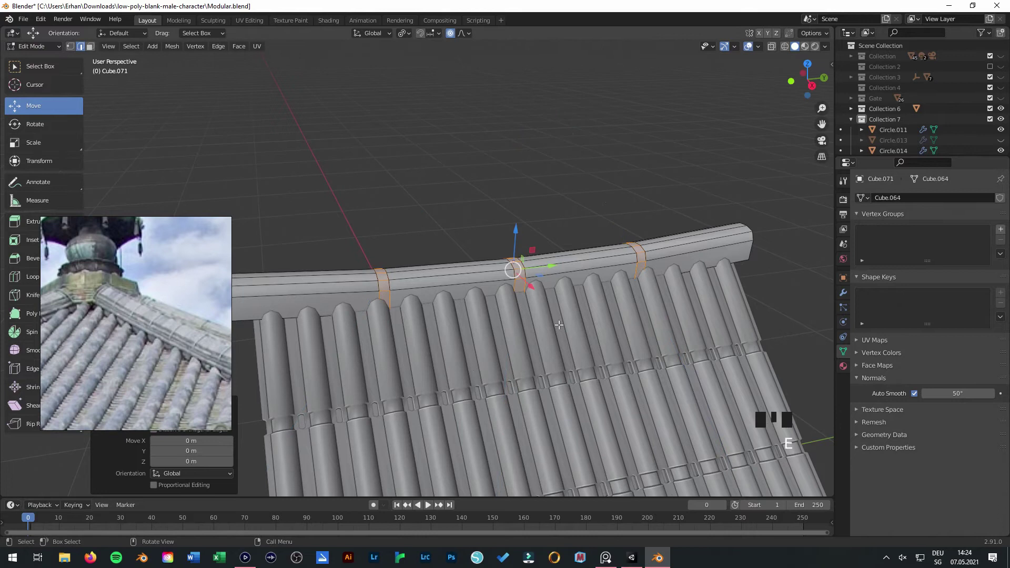
{"action": "key", "text": "s"}
{"action": "key", "text": "Escape"}
{"action": "left_click", "coordinate": [450, 33]}
{"action": "key", "text": "s"}
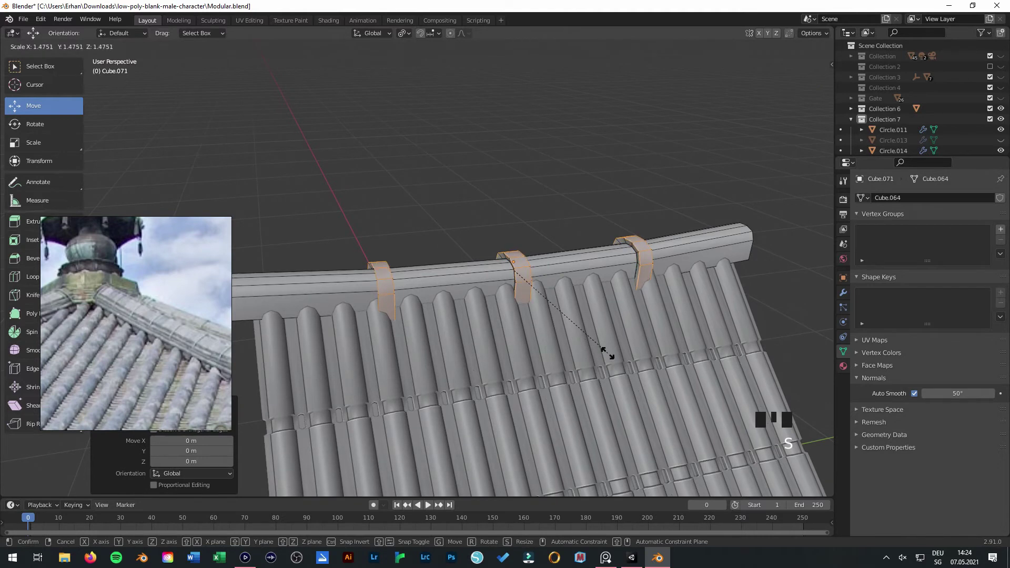
{"action": "left_click", "coordinate": [577, 300]}
{"action": "key", "text": "Tab"}
Deselect the beam, save Modular.blend, and view the tiled slope from the front.
{"action": "left_click", "coordinate": [588, 274]}
{"action": "key", "text": "ctrl+s"}
{"action": "middle_click_drag", "start_coordinate": [585, 269], "coordinate": [504, 285]}
{"action": "scroll", "coordinate": [515, 322], "scroll_direction": "down", "scroll_amount": 2}
{"action": "middle_click_drag", "start_coordinate": [515, 323], "coordinate": [496, 340]}
{"action": "middle_click_drag", "start_coordinate": [436, 318], "coordinate": [456, 243]}
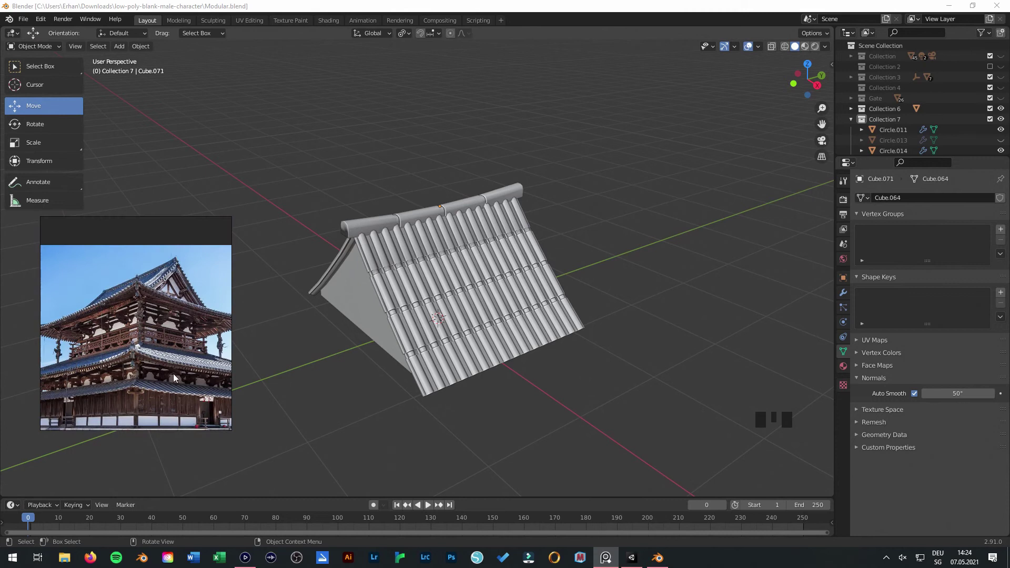
Add a cube to the scene and scale it down.
{"action": "scroll", "coordinate": [178, 339], "scroll_direction": "up", "scroll_amount": 5}
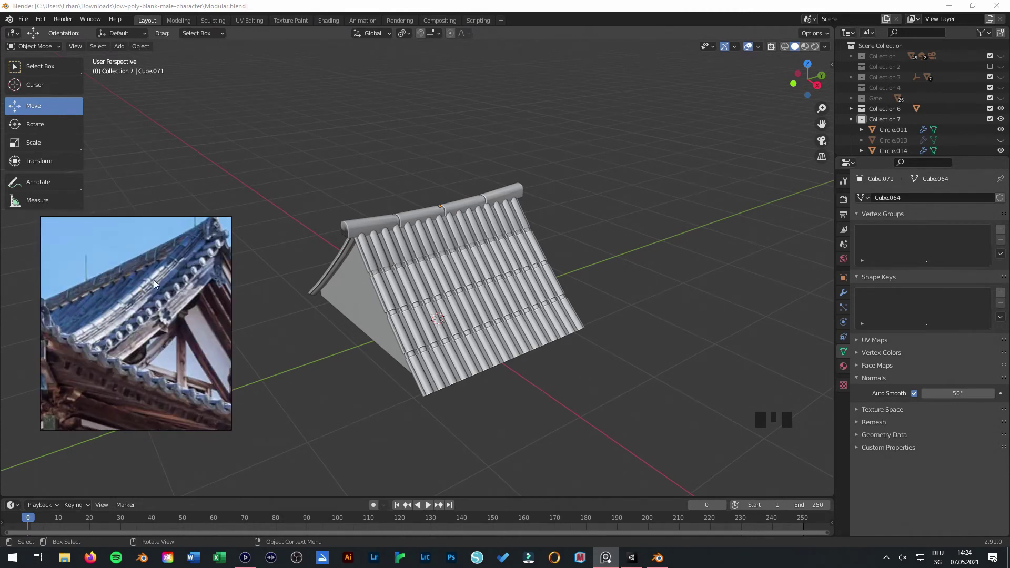
{"action": "middle_click_drag", "start_coordinate": [466, 321], "coordinate": [489, 297]}
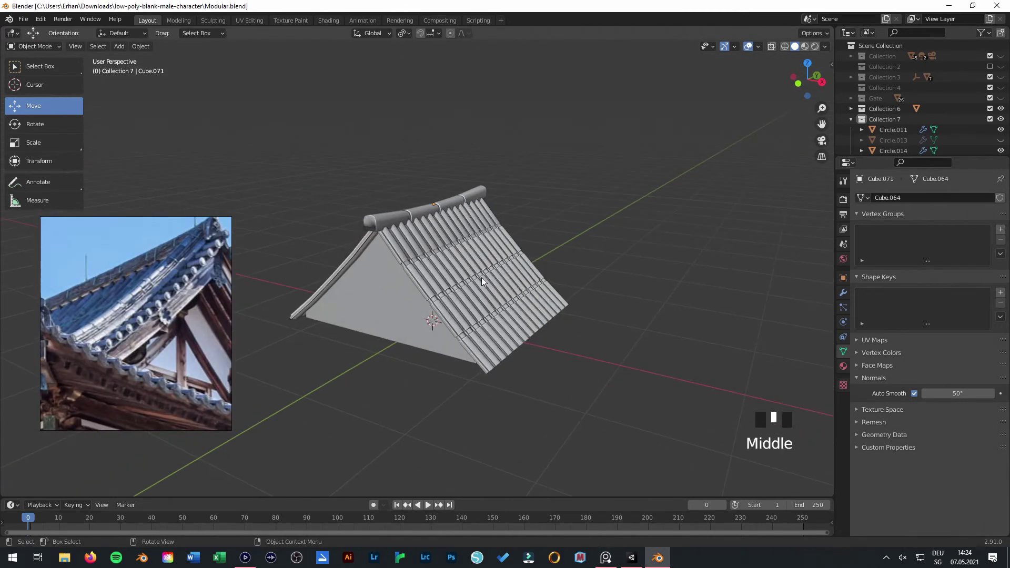
{"action": "left_click", "coordinate": [118, 47]}
{"action": "mouse_move", "coordinate": [129, 59]}
{"action": "left_click", "coordinate": [221, 68]}
{"action": "key", "text": "s"}
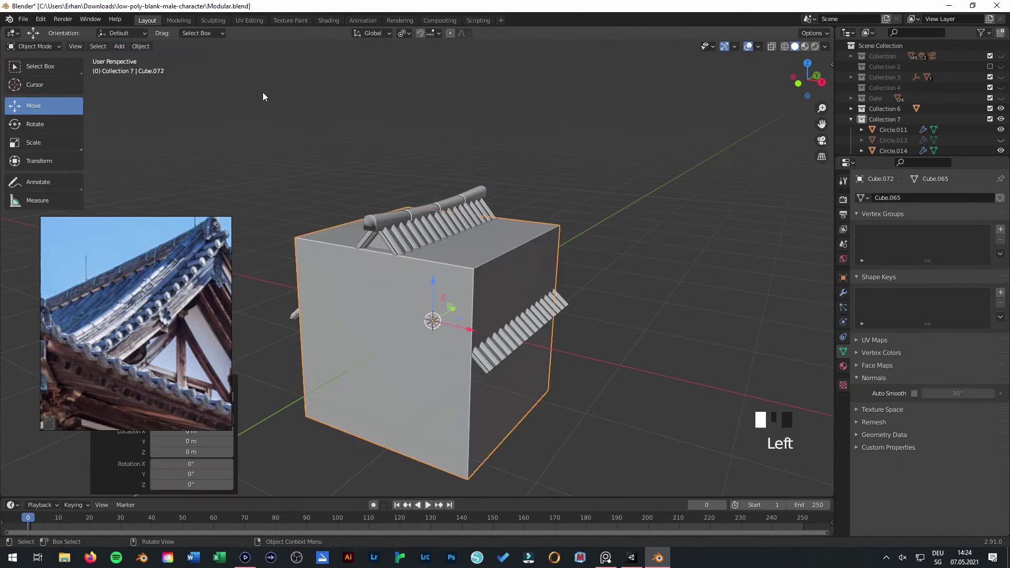
{"action": "left_click", "coordinate": [472, 330]}
Scale the cube to 0.190 and move it up to the top of the ridge.
{"action": "key", "text": "KP_7"}
{"action": "key", "text": "KP_1"}
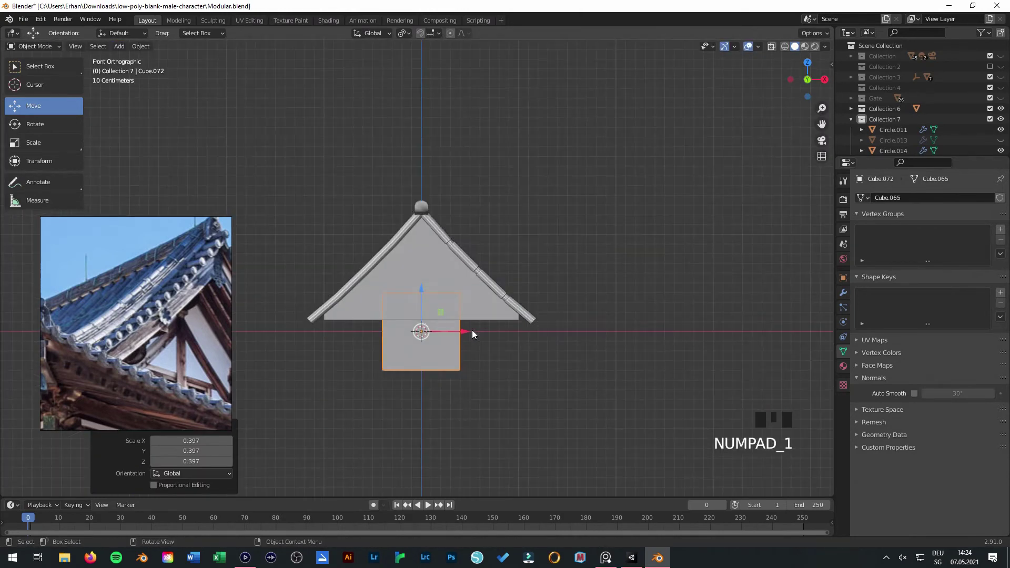
{"action": "key", "text": "s"}
{"action": "left_click", "coordinate": [441, 338]}
{"action": "key", "text": "g"}
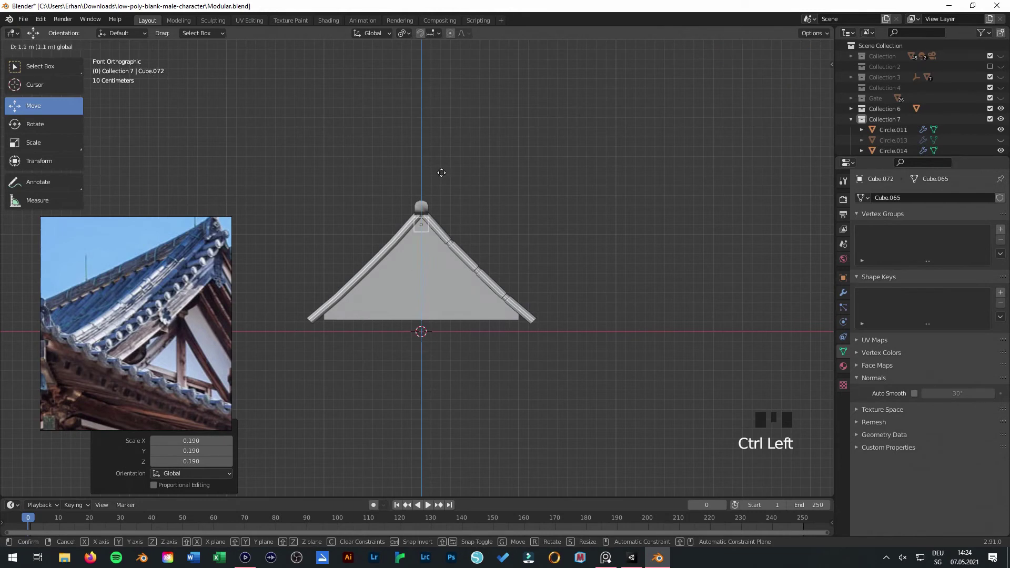
{"action": "left_click", "coordinate": [442, 164]}
{"action": "middle_click_drag", "start_coordinate": [503, 219], "coordinate": [368, 210]}
{"action": "scroll", "coordinate": [419, 261], "scroll_direction": "down", "scroll_amount": 2}
In Edit Mode, shift the box along X and Y and lower it onto the tiled slope.
{"action": "key", "text": "Tab"}
{"action": "key", "text": "a"}
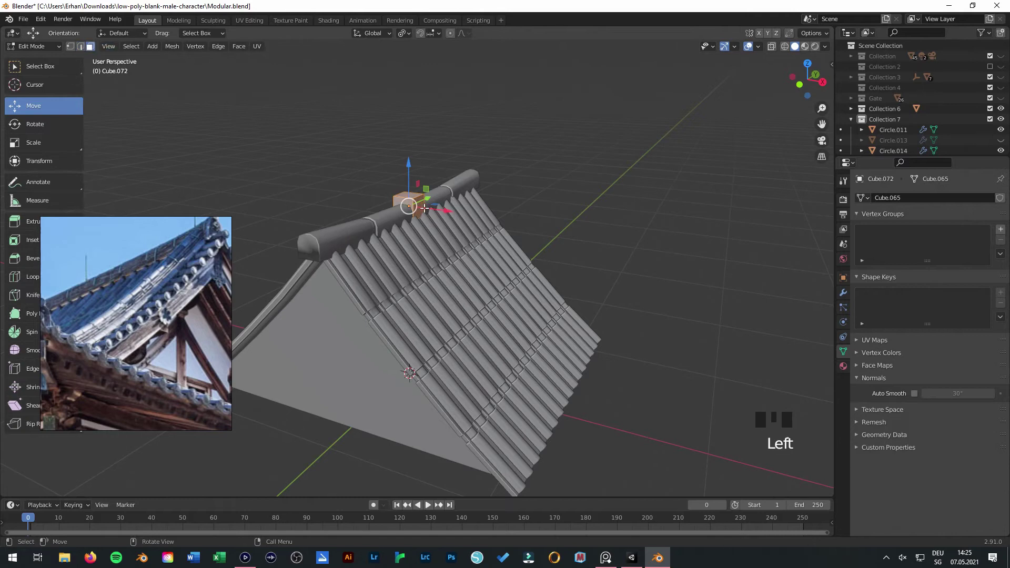
{"action": "left_click_drag", "start_coordinate": [450, 216], "coordinate": [602, 268]}
{"action": "middle_click_drag", "start_coordinate": [602, 268], "coordinate": [442, 266]}
{"action": "left_click_drag", "start_coordinate": [434, 256], "coordinate": [300, 255]}
{"action": "middle_click_drag", "start_coordinate": [300, 255], "coordinate": [541, 216]}
{"action": "left_click_drag", "start_coordinate": [537, 217], "coordinate": [579, 256]}
{"action": "middle_click_drag", "start_coordinate": [579, 256], "coordinate": [473, 200]}
Bevel three of the box's long edges so it becomes a beveled bar.
{"action": "left_click", "coordinate": [80, 47]}
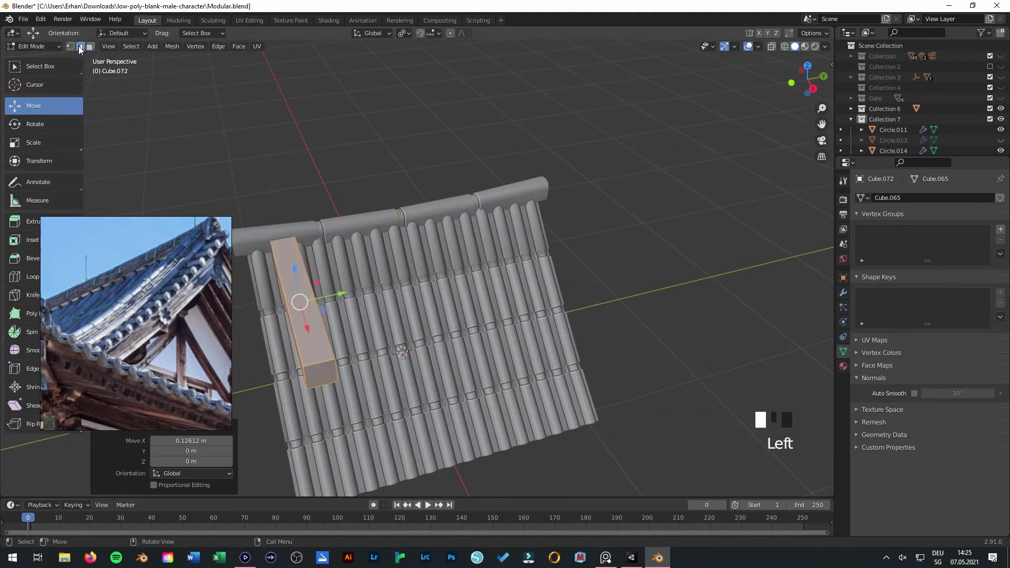
{"action": "left_click", "coordinate": [275, 273]}
{"action": "left_click", "coordinate": [295, 265]}
{"action": "left_click", "coordinate": [301, 261], "text": "shift"}
{"action": "middle_click_drag", "start_coordinate": [301, 261], "coordinate": [375, 285]}
{"action": "key", "text": "ctrl+b"}
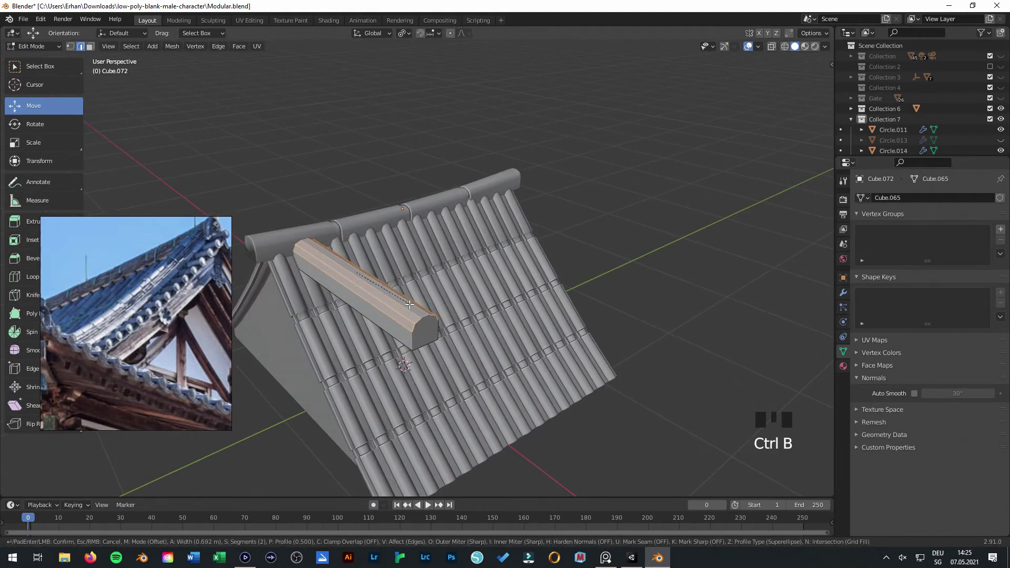
{"action": "left_click", "coordinate": [437, 314]}
{"action": "key", "text": "Tab"}
{"action": "middle_click_drag", "start_coordinate": [411, 306], "coordinate": [441, 268]}
{"action": "key", "text": "Tab"}
{"action": "key", "text": "Tab"}
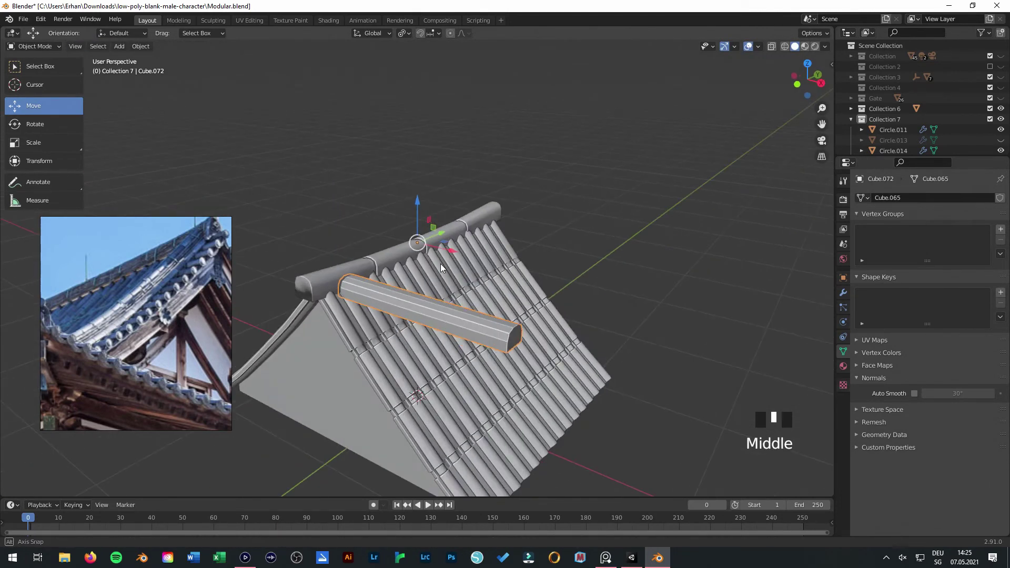
Set the bar's origin to its geometry and save Modular.blend.
{"action": "left_click", "coordinate": [140, 46]}
{"action": "mouse_move", "coordinate": [176, 71]}
{"action": "left_click", "coordinate": [292, 79]}
{"action": "key", "text": "ctrl+s"}
Shade the bar smooth, enable Auto Smooth, and edit its angle value.
{"action": "key", "text": "KP_1"}
{"action": "key", "text": "KP_7"}
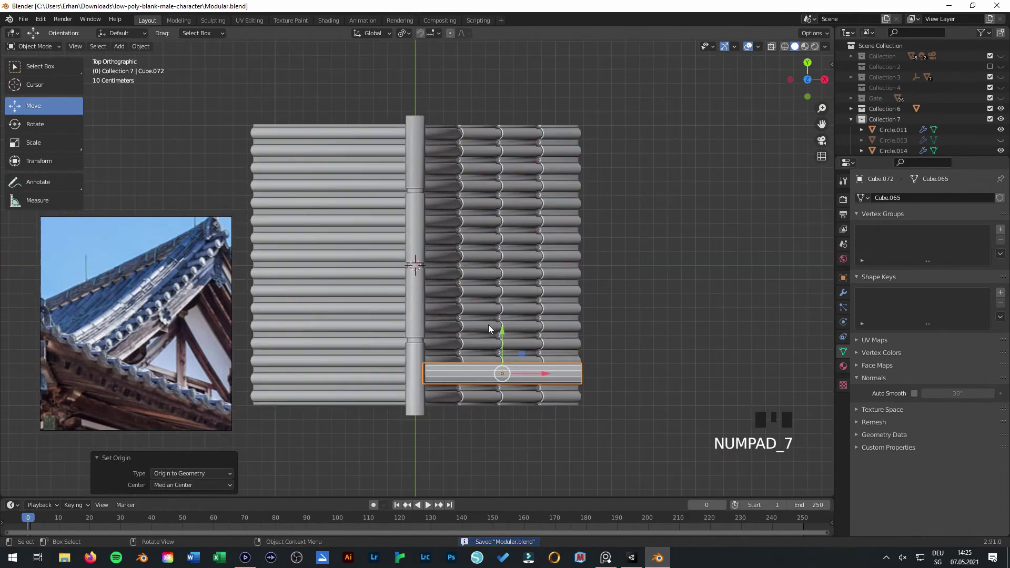
{"action": "left_click", "coordinate": [140, 47]}
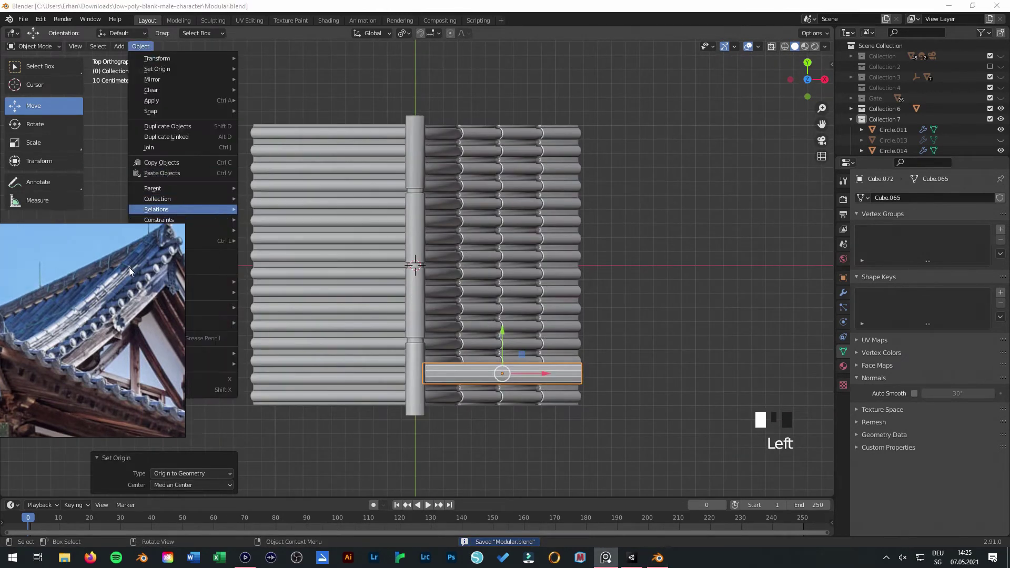
{"action": "left_click", "coordinate": [140, 276]}
{"action": "middle_click_drag", "start_coordinate": [140, 275], "coordinate": [866, 403]}
{"action": "left_click", "coordinate": [913, 394]}
{"action": "double_click", "coordinate": [951, 394]}
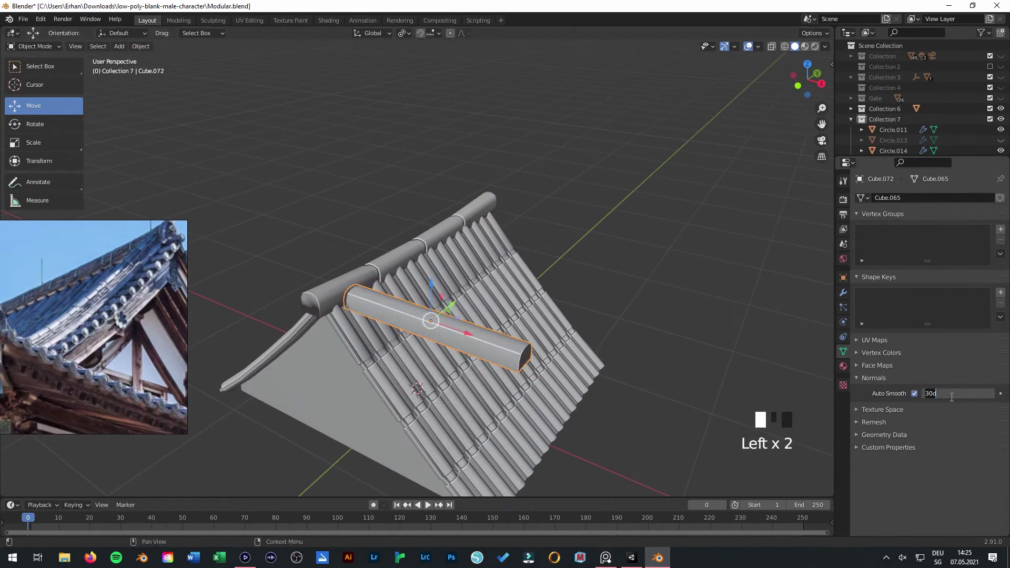